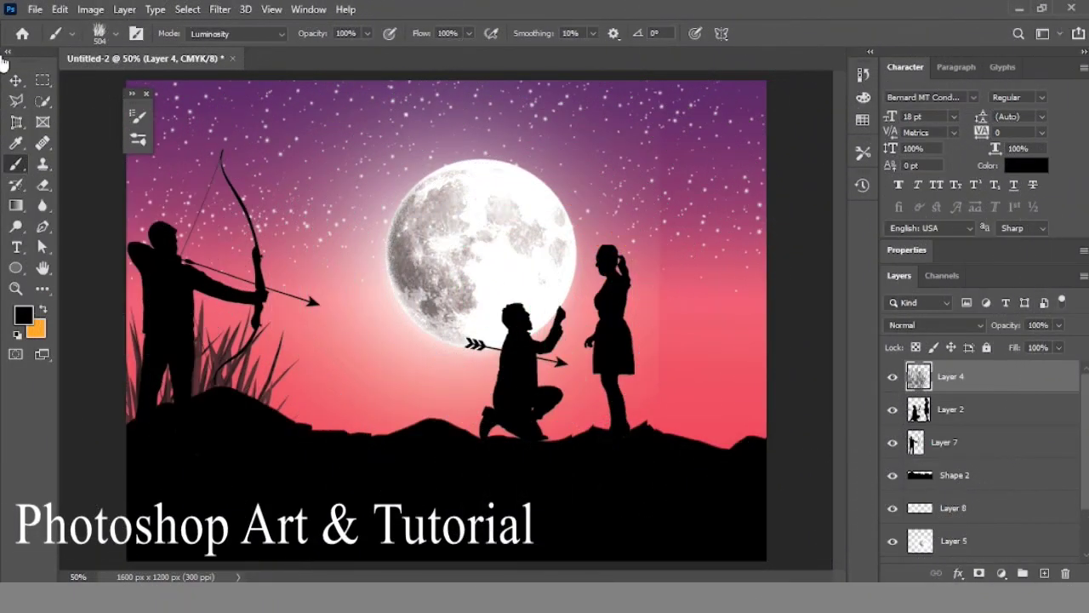
# Step: Fill the background with a deep-purple-to-pink vertical gradient, pink band raised, and add Layer 1
pyautogui.click(145, 95)
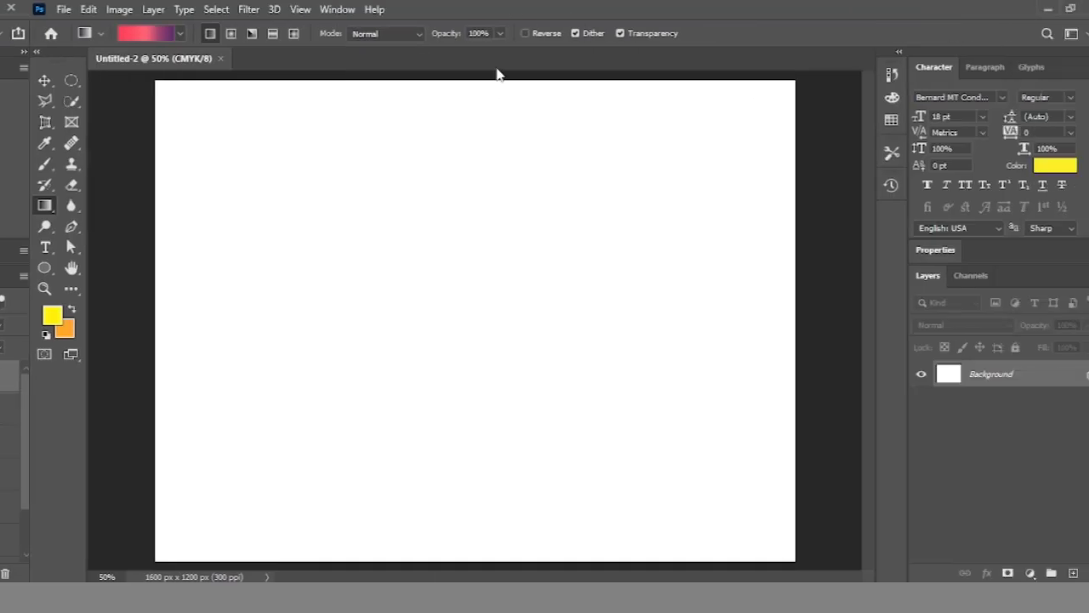
pyautogui.moveTo(442, 557); pyautogui.dragTo(441, 84)
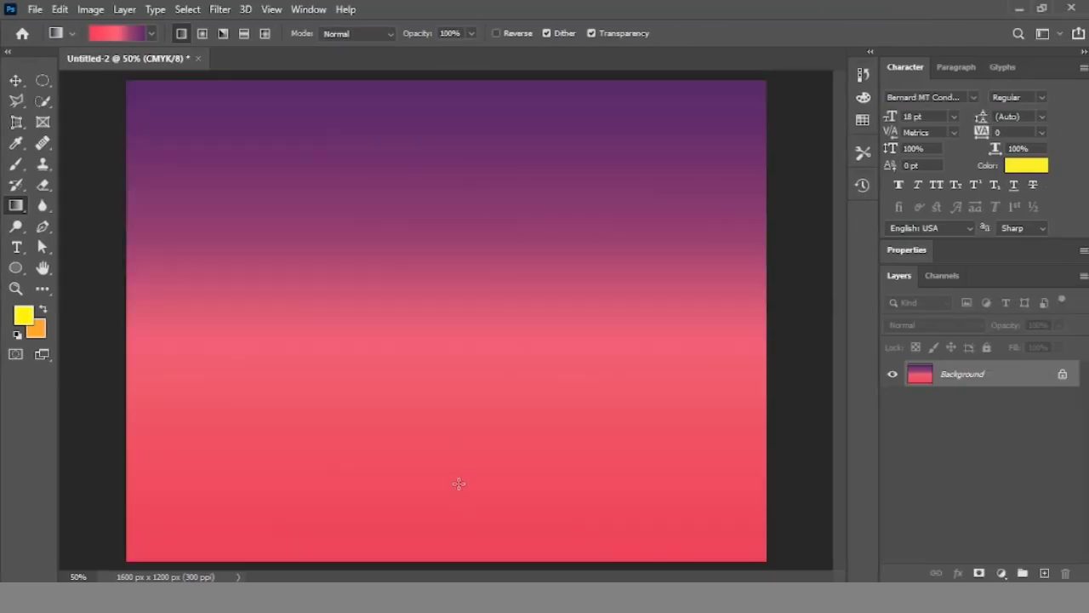
pyautogui.moveTo(446, 502); pyautogui.dragTo(451, 71)
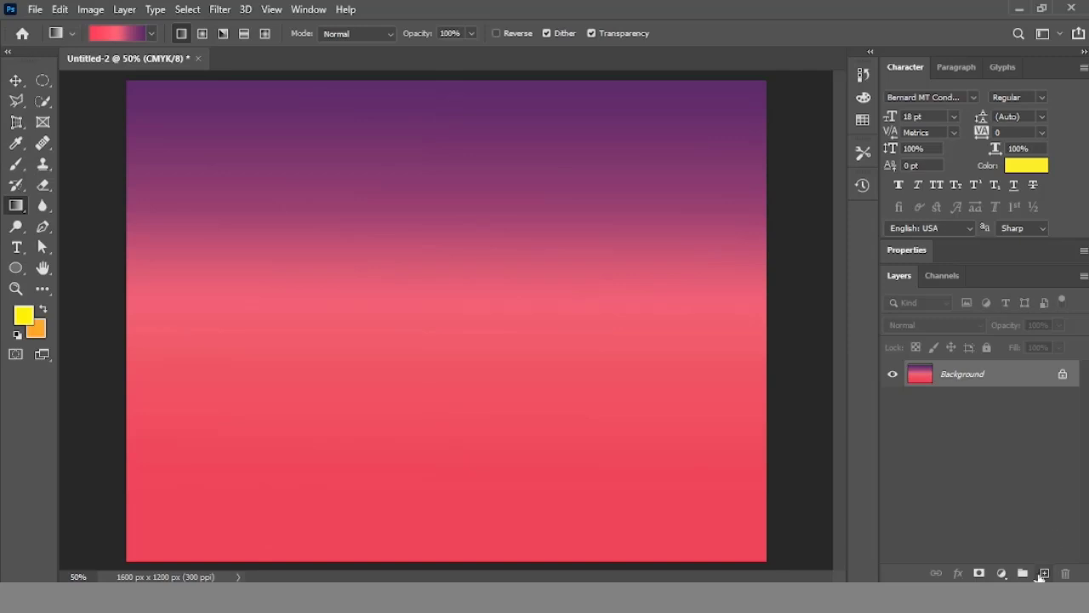
pyautogui.click(1043, 574)
# Step: Set a mountain brush to 1500 px and test-stamp it, undoing the yellow result
pyautogui.press('b')
pyautogui.click(101, 33)
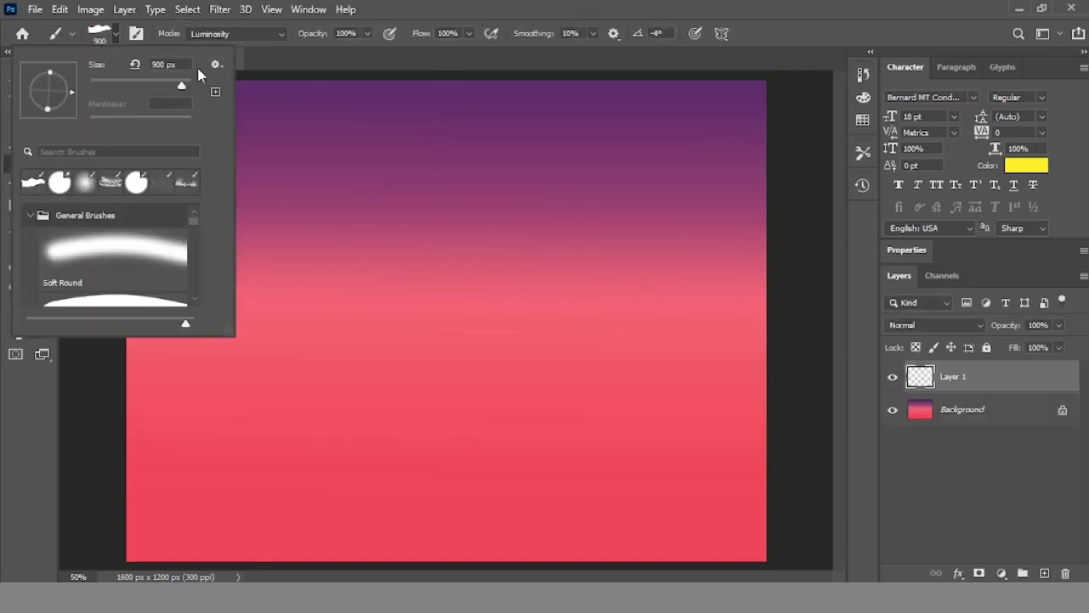
pyautogui.press('Escape')
pyautogui.rightClick(349, 296)
pyautogui.write('1500')
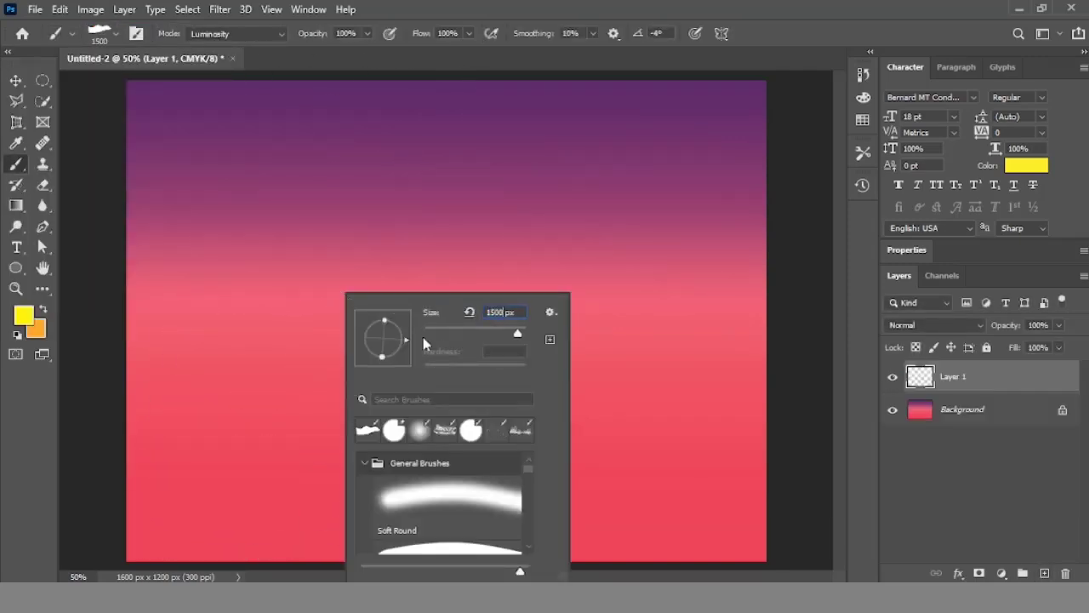
pyautogui.press('Return')
pyautogui.click(413, 477)
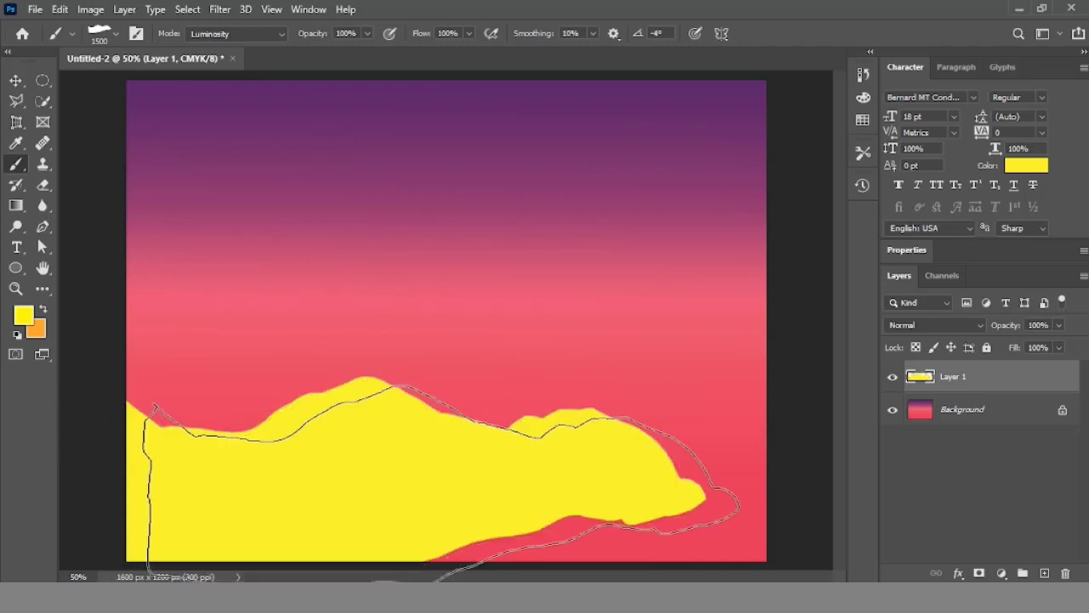
pyautogui.hotkey('ctrl', 'z')
# Step: Switch the foreground to black and stamp two mountain shapes along the canvas bottom
pyautogui.click(23, 316)
pyautogui.click(674, 423)
pyautogui.click(1031, 216)
pyautogui.click(417, 481)
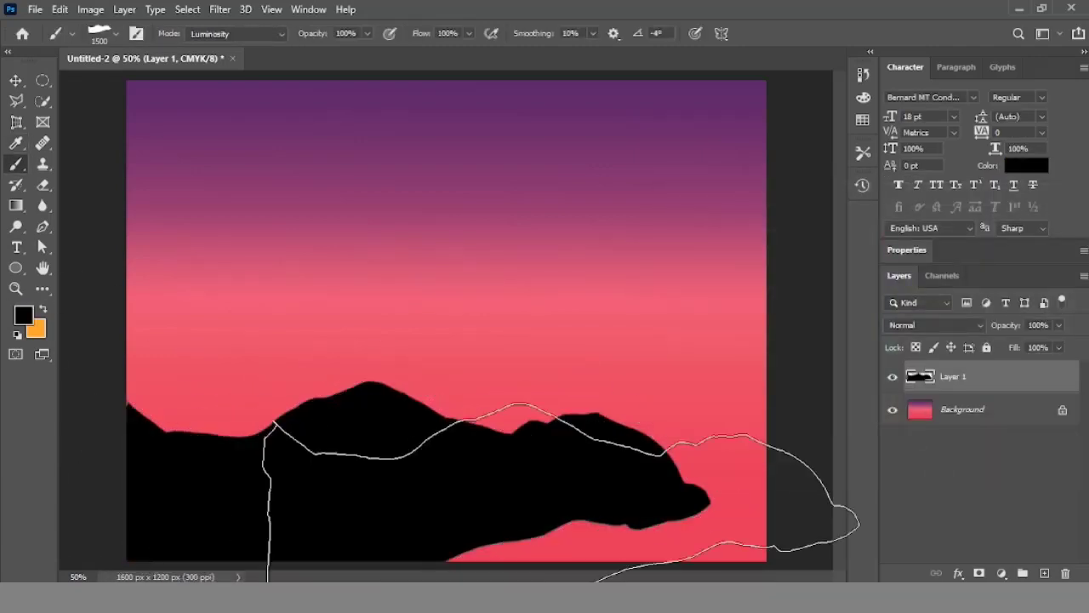
pyautogui.click(628, 491)
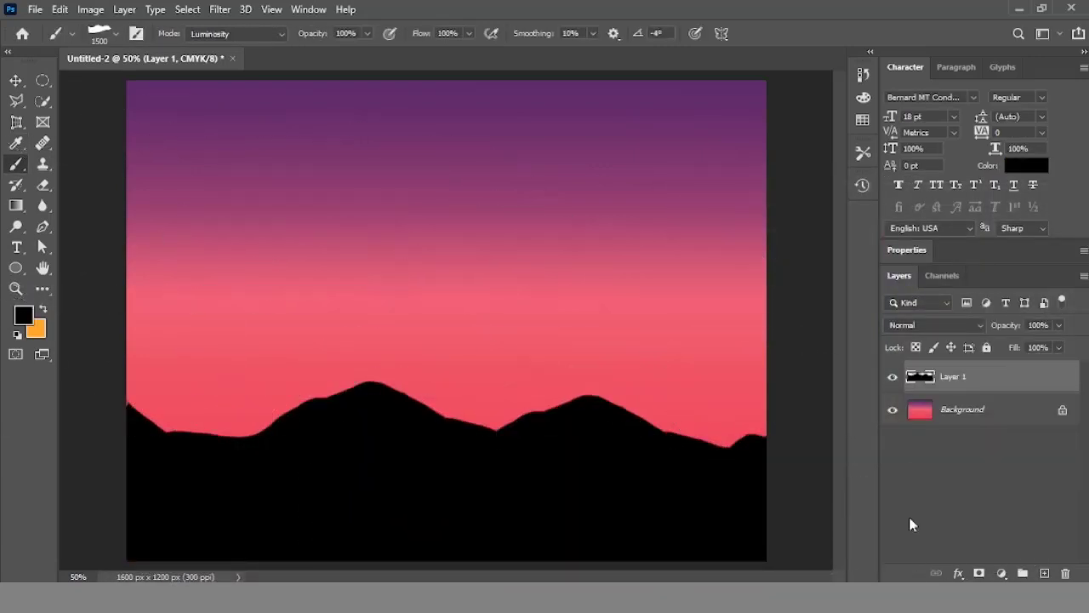
# Step: Browse the brush tips in the full Brush Settings panel, then close it
pyautogui.click(136, 33)
pyautogui.scroll(-3, 312, 183)
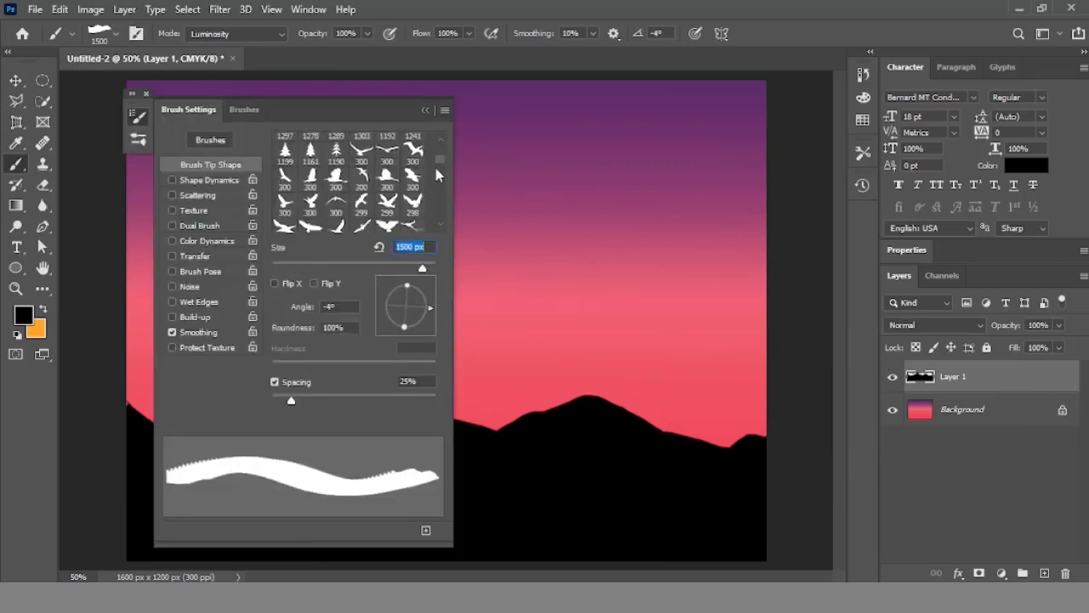
pyautogui.scroll(-3, 312, 183)
pyautogui.scroll(-3, 312, 183)
pyautogui.scroll(-2, 312, 184)
pyautogui.scroll(-2, 311, 185)
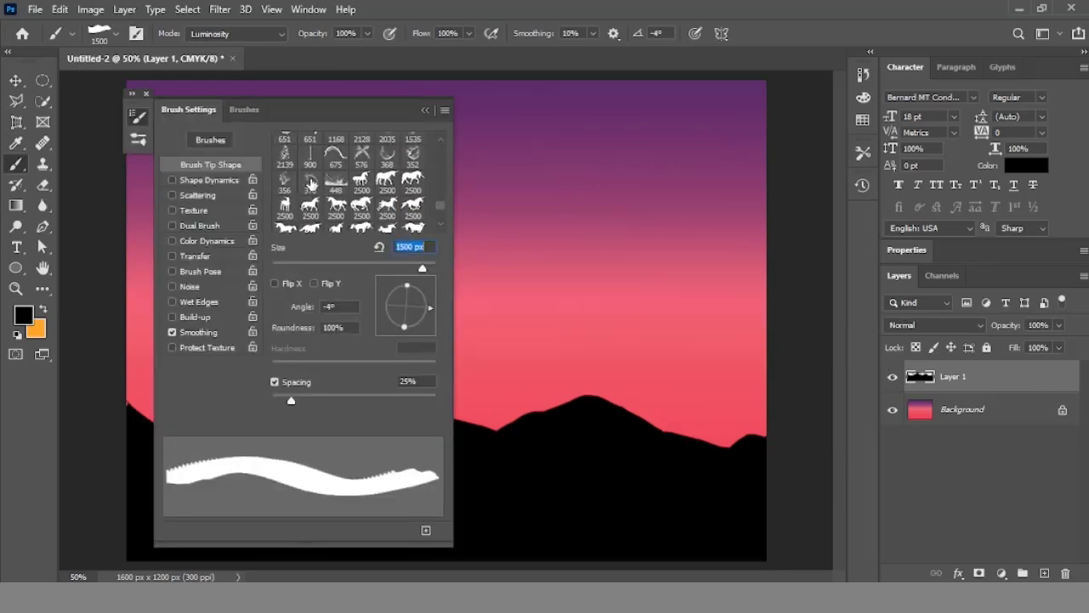
pyautogui.scroll(-2, 311, 186)
pyautogui.scroll(-2, 310, 188)
pyautogui.scroll(-2, 308, 189)
pyautogui.scroll(-2, 308, 189)
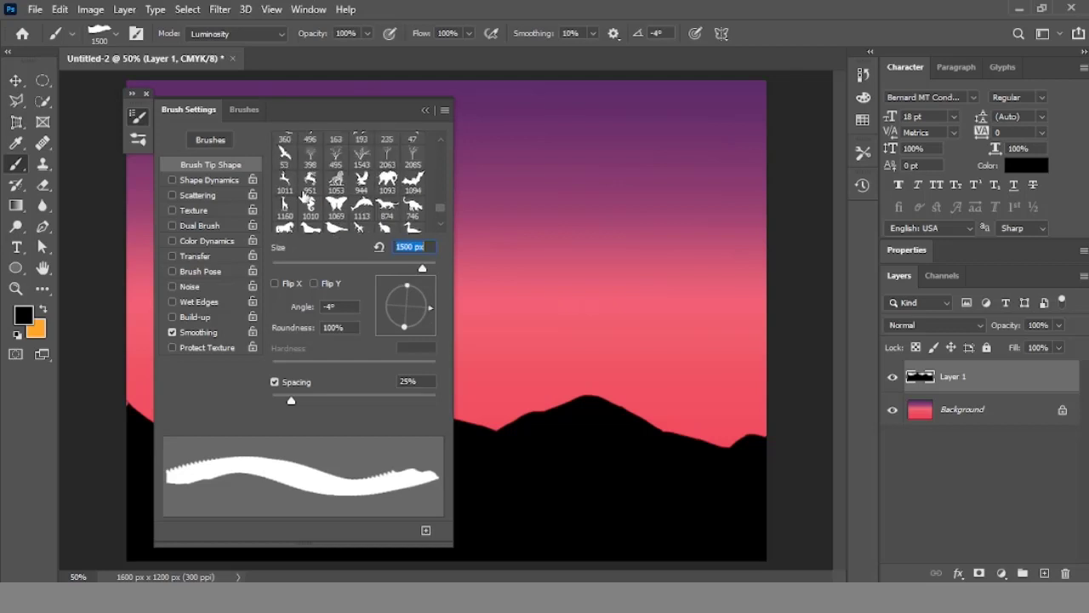
pyautogui.click(425, 110)
# Step: Marquee-select the central mountain peak down to the bottom and move it upper left
pyautogui.moveTo(42, 80); pyautogui.dragTo(119, 83)
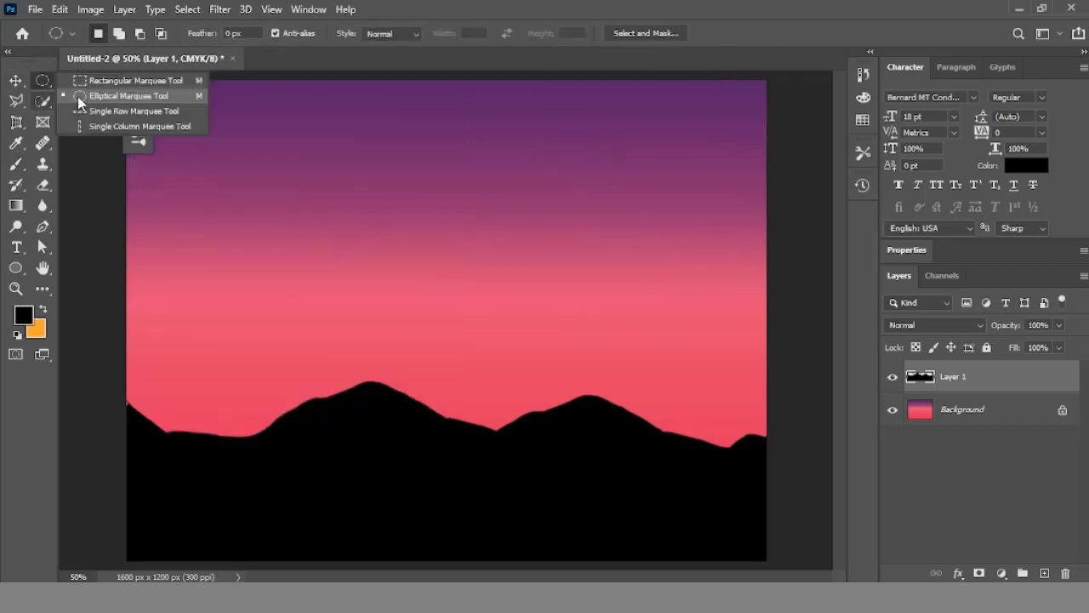
pyautogui.moveTo(274, 356); pyautogui.dragTo(463, 434)
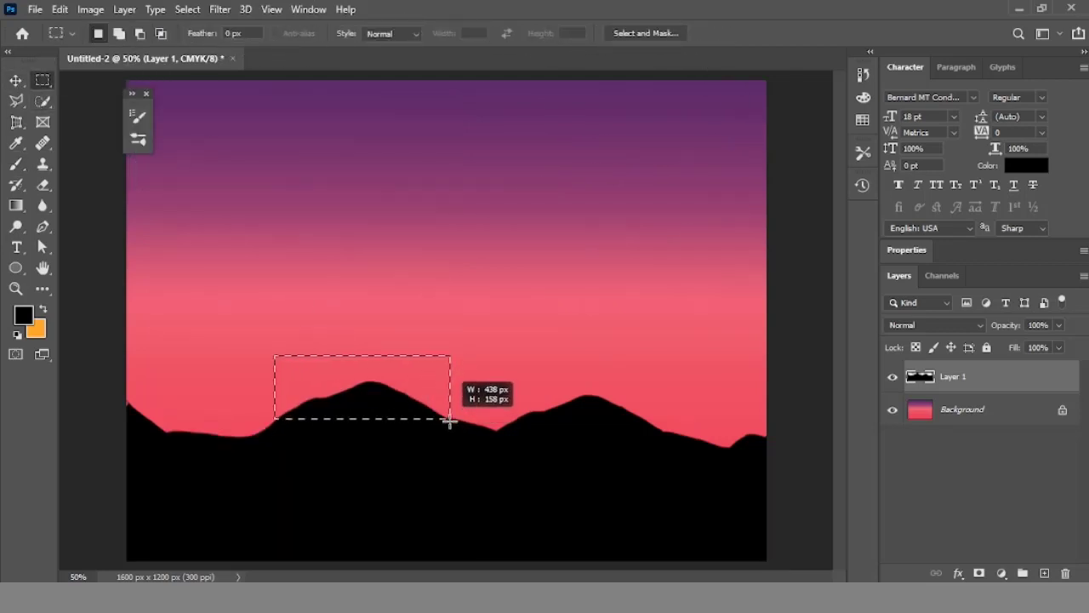
pyautogui.moveTo(449, 421); pyautogui.dragTo(467, 561)
pyautogui.press('v')
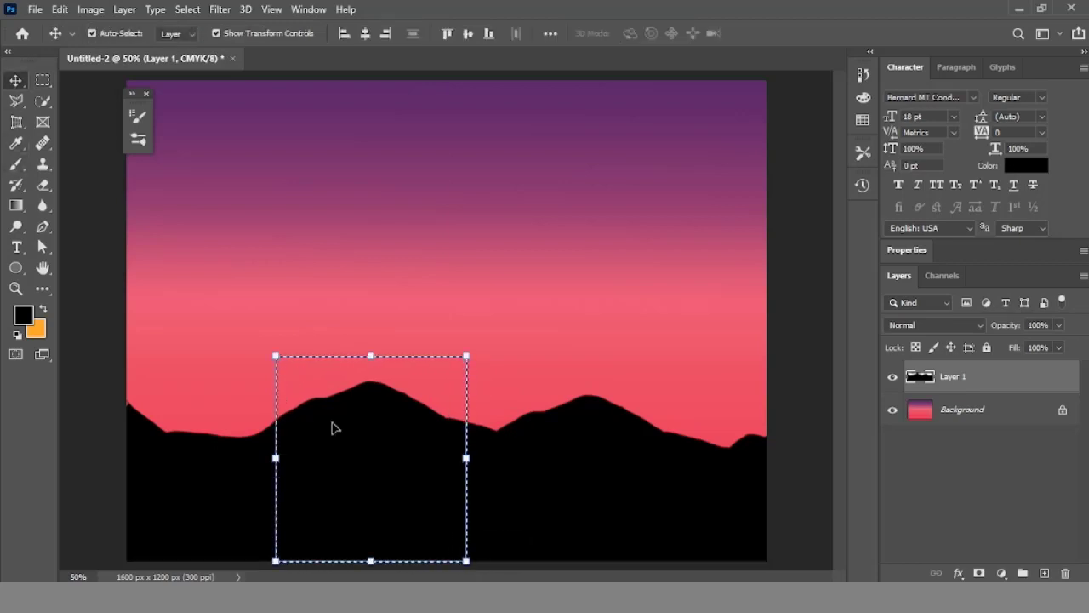
pyautogui.moveTo(333, 427); pyautogui.dragTo(228, 212)
# Step: Select the lower-left mountain section and shift it up and to the right
pyautogui.click(43, 80)
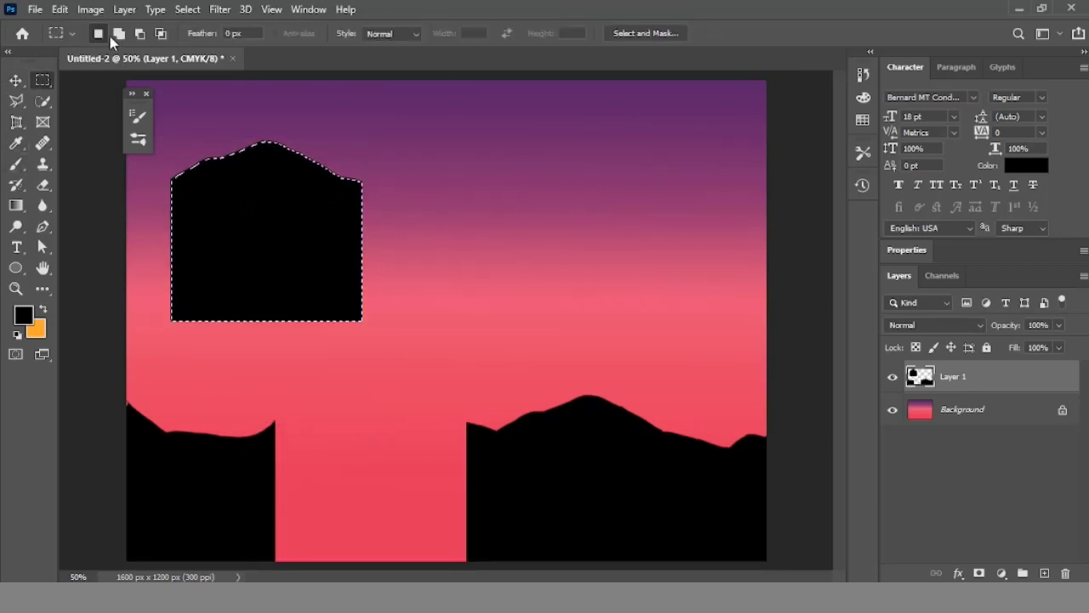
pyautogui.moveTo(111, 381); pyautogui.dragTo(301, 562)
pyautogui.press('v')
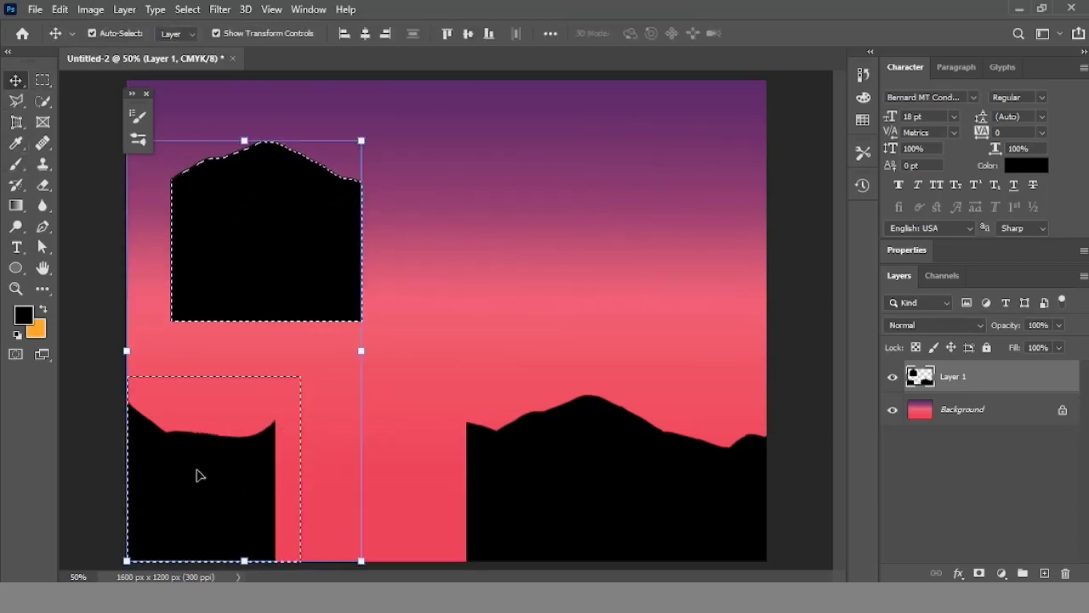
pyautogui.moveTo(195, 482); pyautogui.dragTo(225, 294)
# Step: Move the lower-left piece right and drop the floating upper piece into the lower-left corner
pyautogui.press('m')
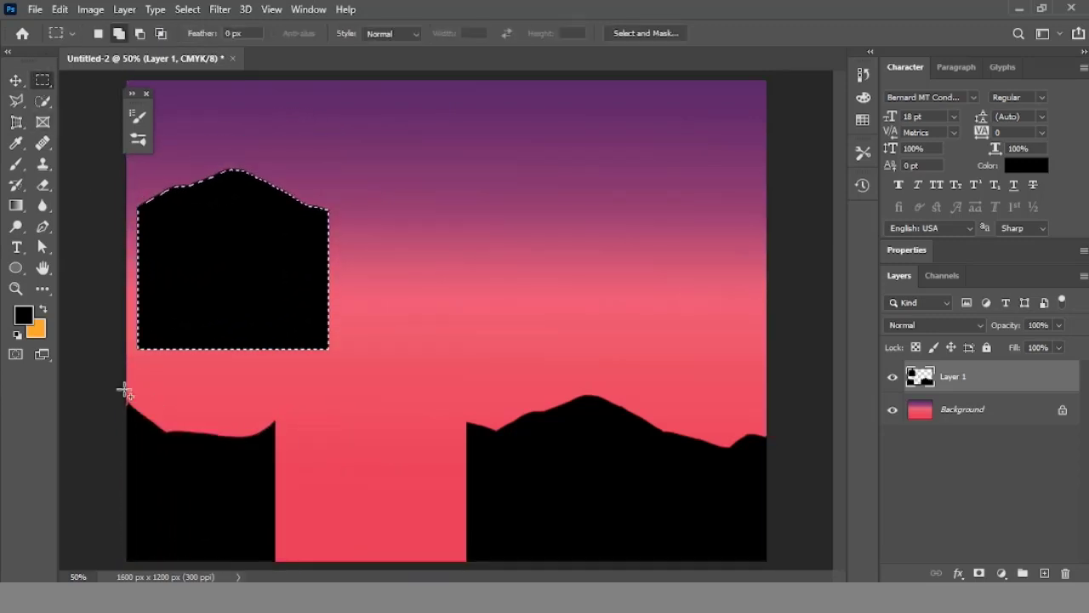
pyautogui.moveTo(127, 397); pyautogui.dragTo(280, 560)
pyautogui.press('v')
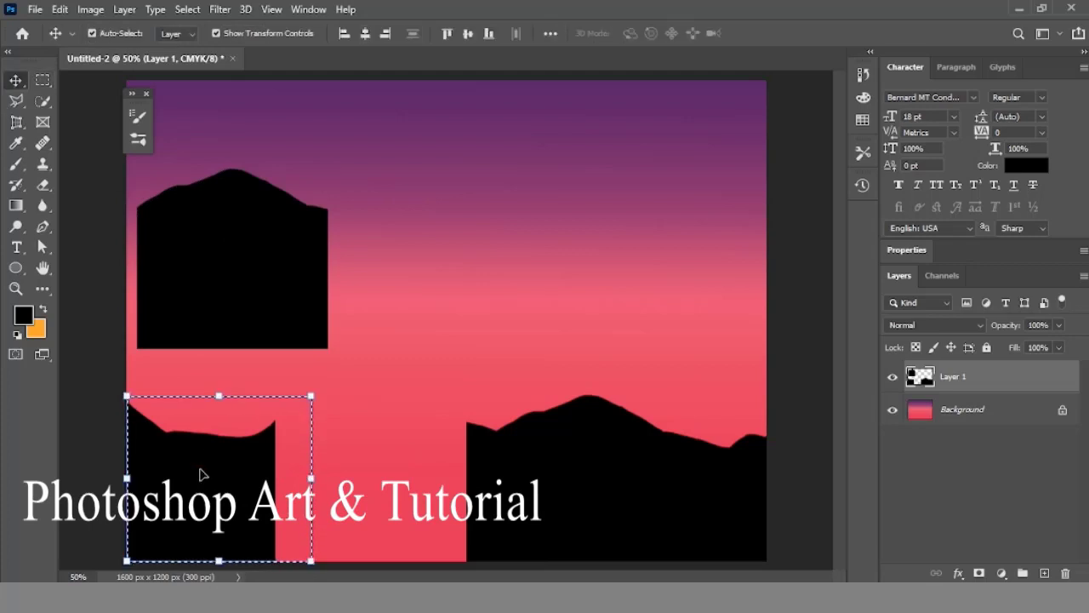
pyautogui.moveTo(201, 474); pyautogui.dragTo(391, 481)
pyautogui.press('m')
pyautogui.moveTo(128, 162); pyautogui.dragTo(344, 364)
pyautogui.click(16, 80)
pyautogui.moveTo(281, 252); pyautogui.dragTo(269, 466)
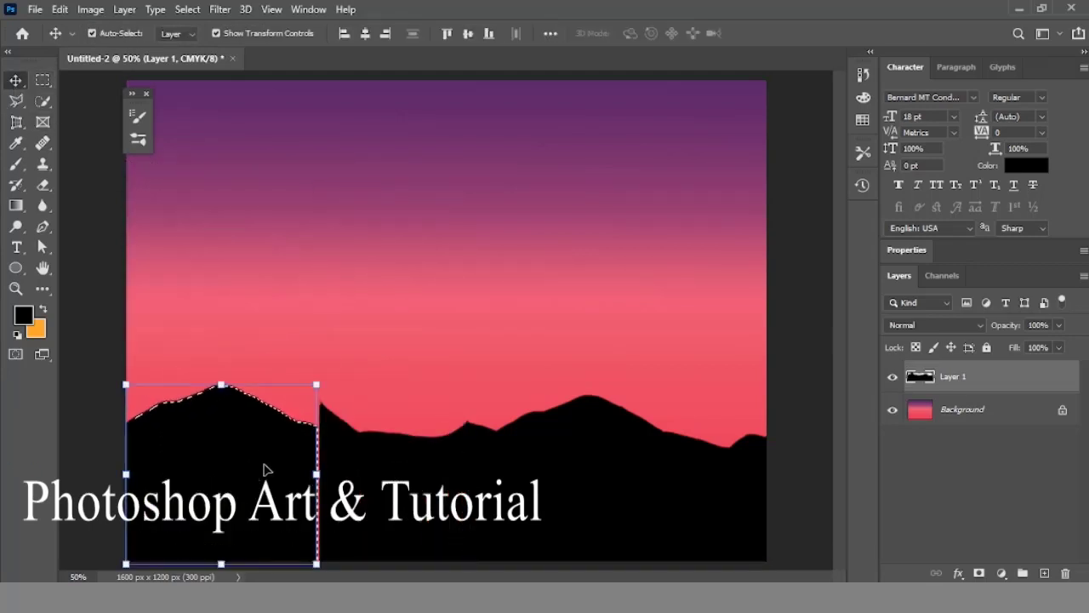
# Step: Select the block beside the gap, nudge it slightly left, and deselect
pyautogui.click(42, 80)
pyautogui.moveTo(313, 401); pyautogui.dragTo(417, 429)
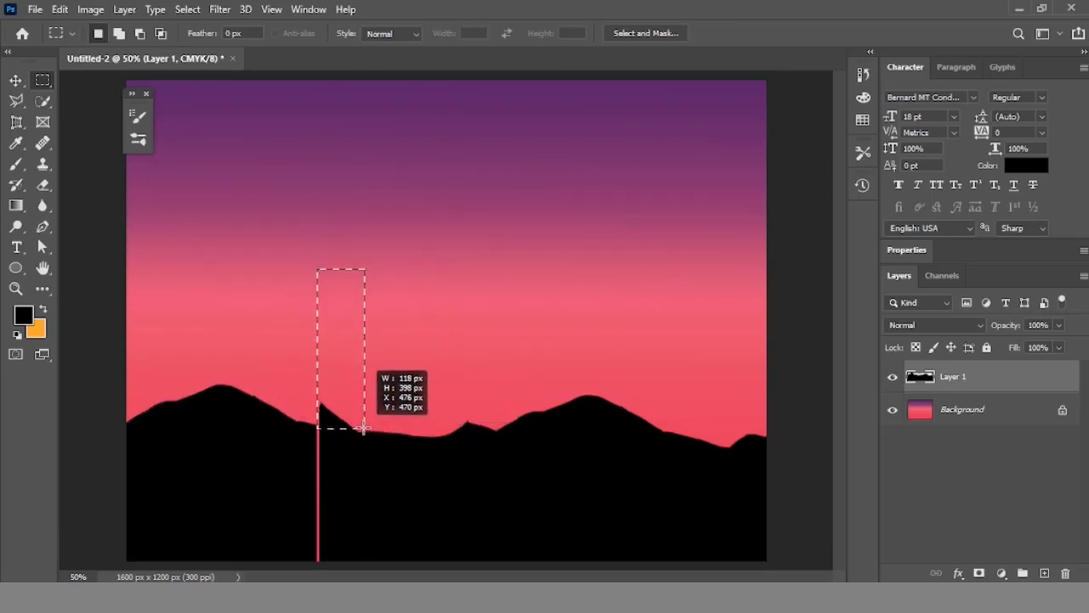
pyautogui.moveTo(417, 430); pyautogui.dragTo(365, 428)
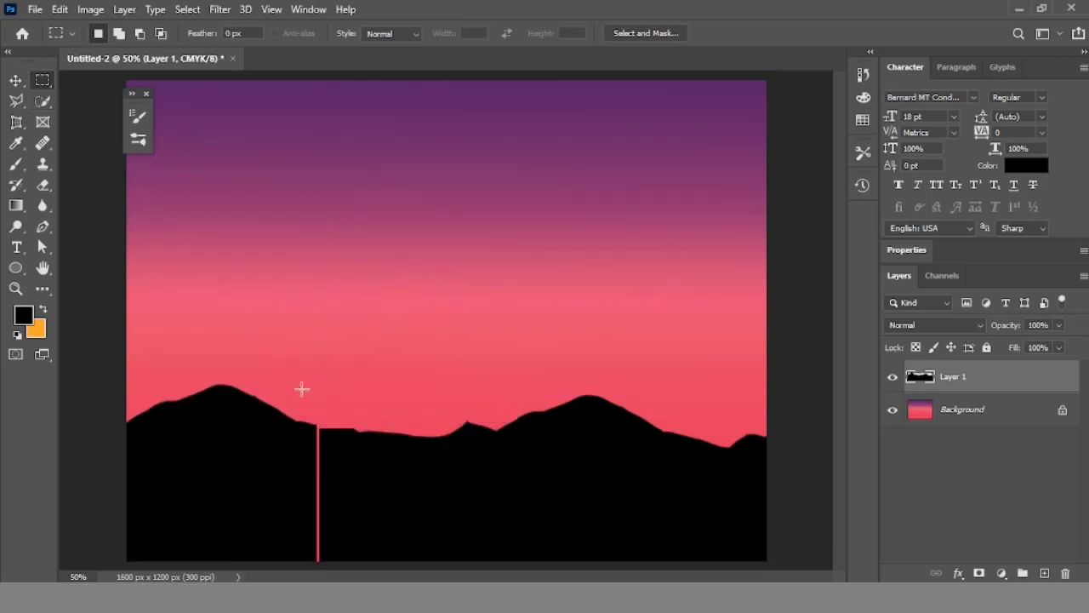
pyautogui.moveTo(313, 400); pyautogui.dragTo(456, 559)
pyautogui.moveTo(358, 527); pyautogui.dragTo(367, 461)
pyautogui.click(15, 81)
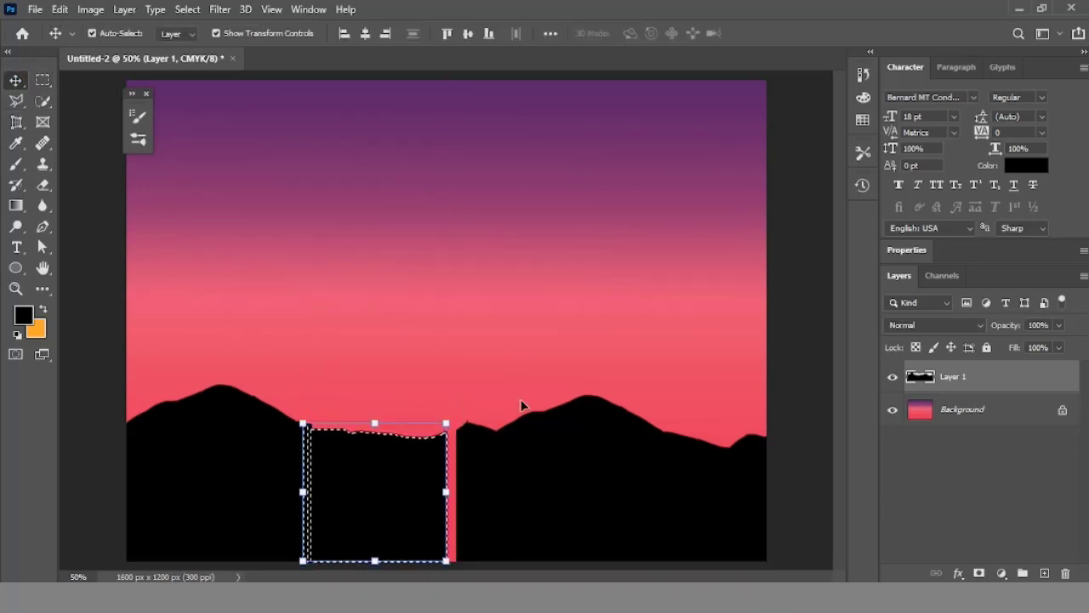
pyautogui.hotkey('ctrl', 'd')
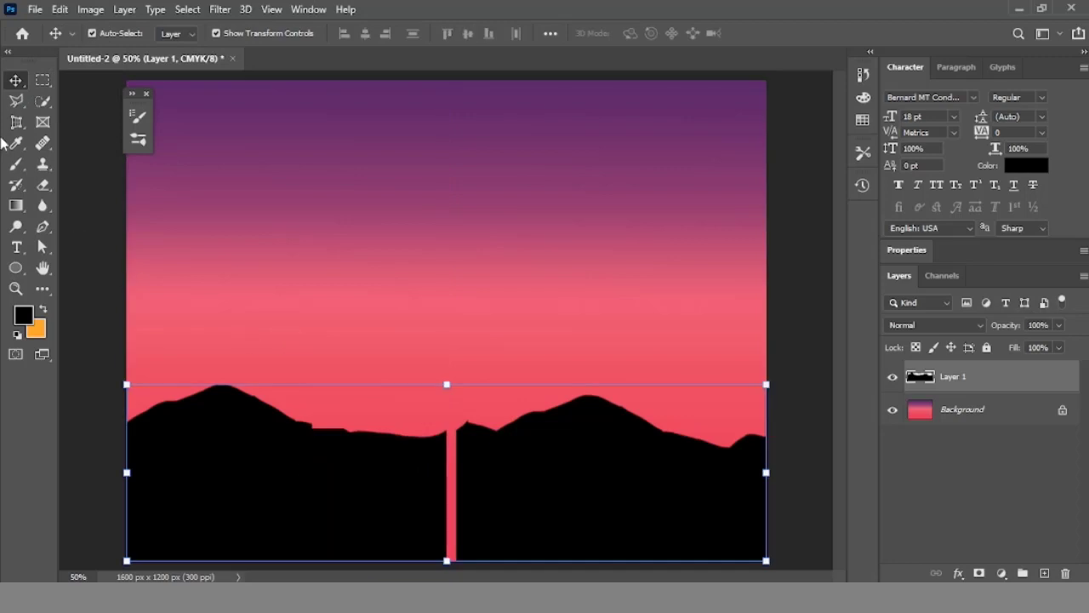
# Step: Brush over the pink slit, then lift the middle mountain chunk up out of the way
pyautogui.press('b')
pyautogui.click(523, 511)
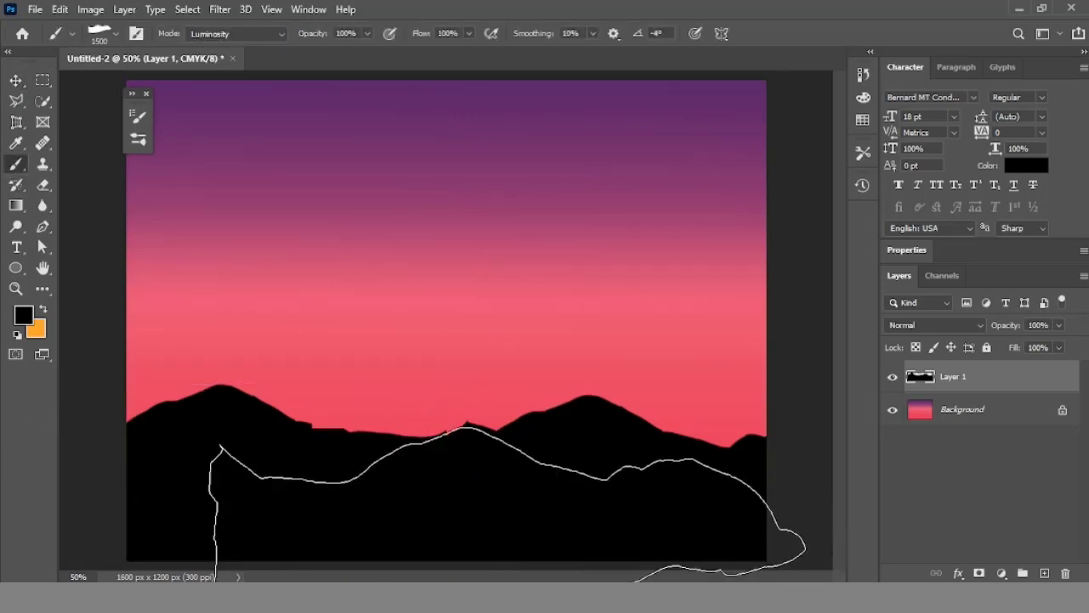
pyautogui.press('m')
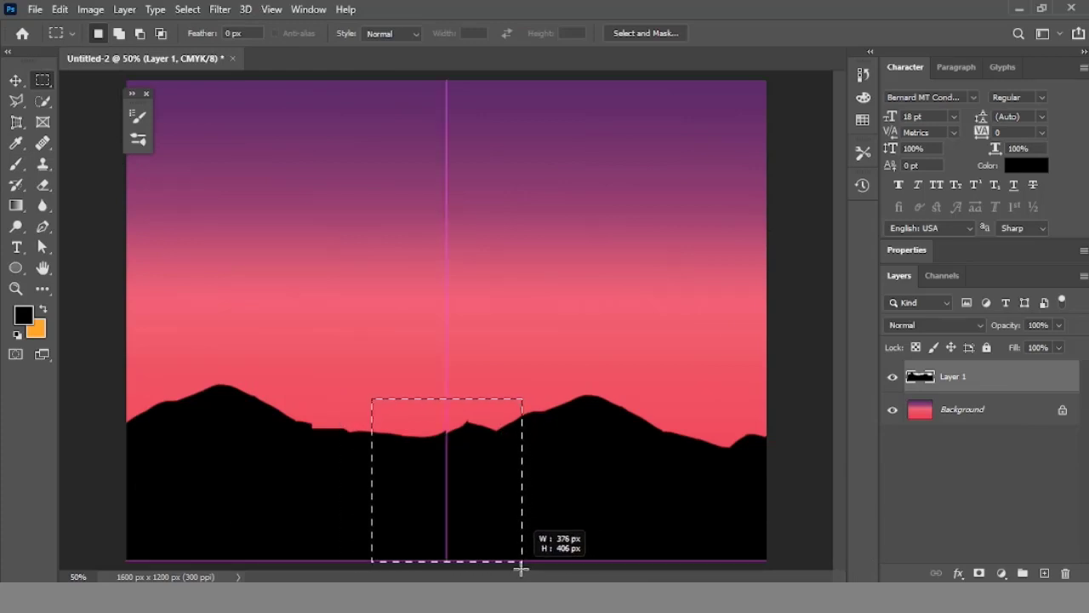
pyautogui.moveTo(443, 511); pyautogui.dragTo(521, 562)
pyautogui.press('v')
pyautogui.moveTo(426, 476); pyautogui.dragTo(575, 254)
# Step: Move the right-hand peak section left into the middle gap
pyautogui.press('m')
pyautogui.moveTo(486, 368); pyautogui.dragTo(656, 561)
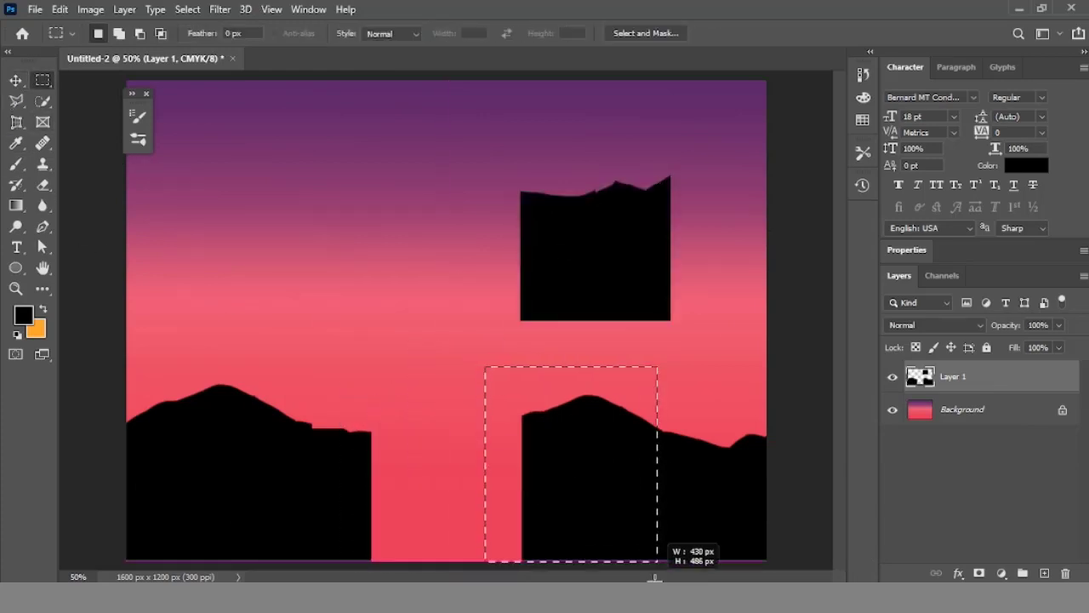
pyautogui.click(16, 80)
pyautogui.moveTo(569, 473); pyautogui.dragTo(414, 493)
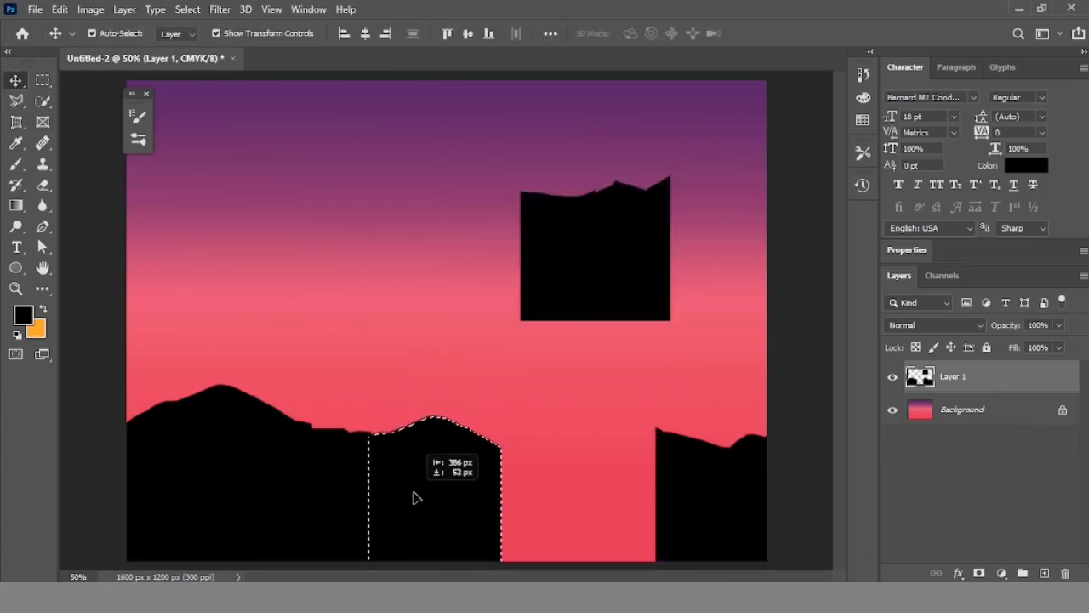
# Step: Drop the floating black block down into the mountain gap and deselect
pyautogui.press('m')
pyautogui.moveTo(479, 151); pyautogui.dragTo(740, 380)
pyautogui.press('v')
pyautogui.moveTo(593, 254); pyautogui.dragTo(574, 500)
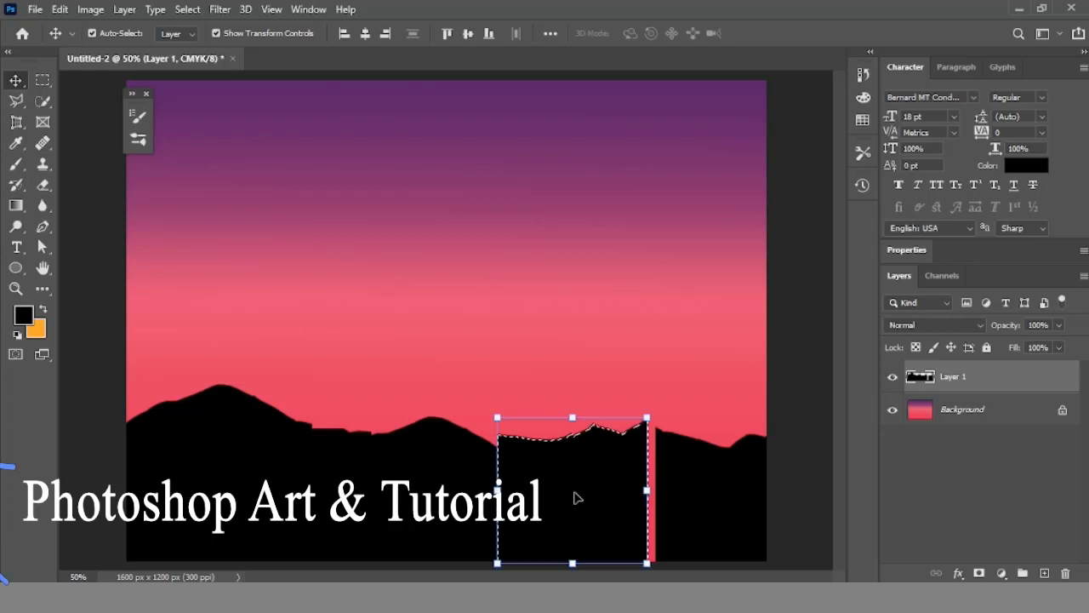
pyautogui.hotkey('ctrl', 'd')
pyautogui.click(43, 226)
# Step: Set the Pen tool to Shape mode with no outline stroke
pyautogui.click(114, 33)
pyautogui.click(110, 48)
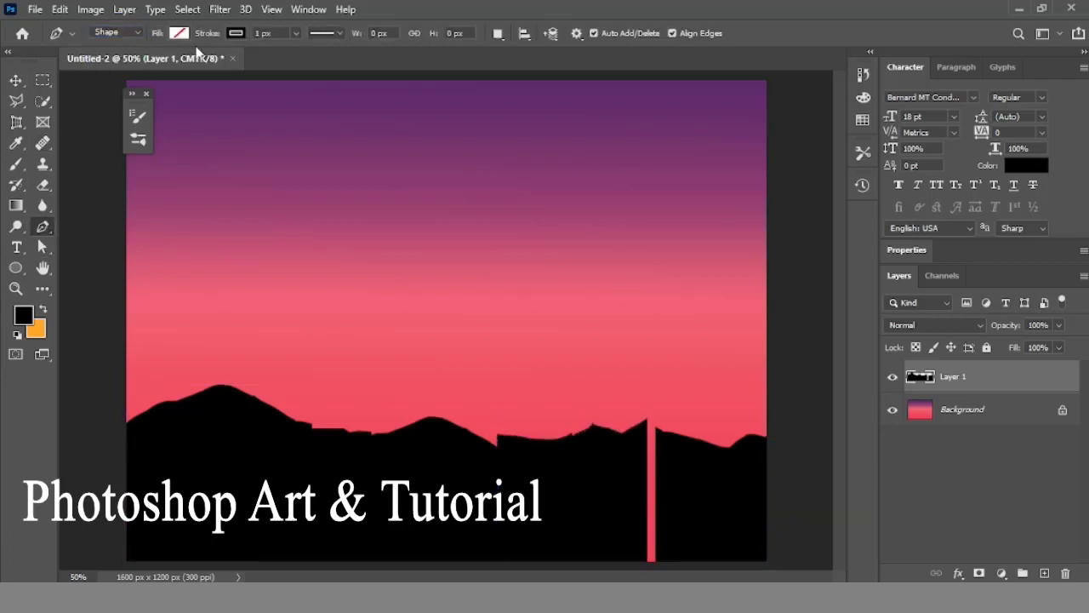
pyautogui.click(237, 33)
pyautogui.click(238, 33)
pyautogui.click(243, 34)
pyautogui.click(141, 60)
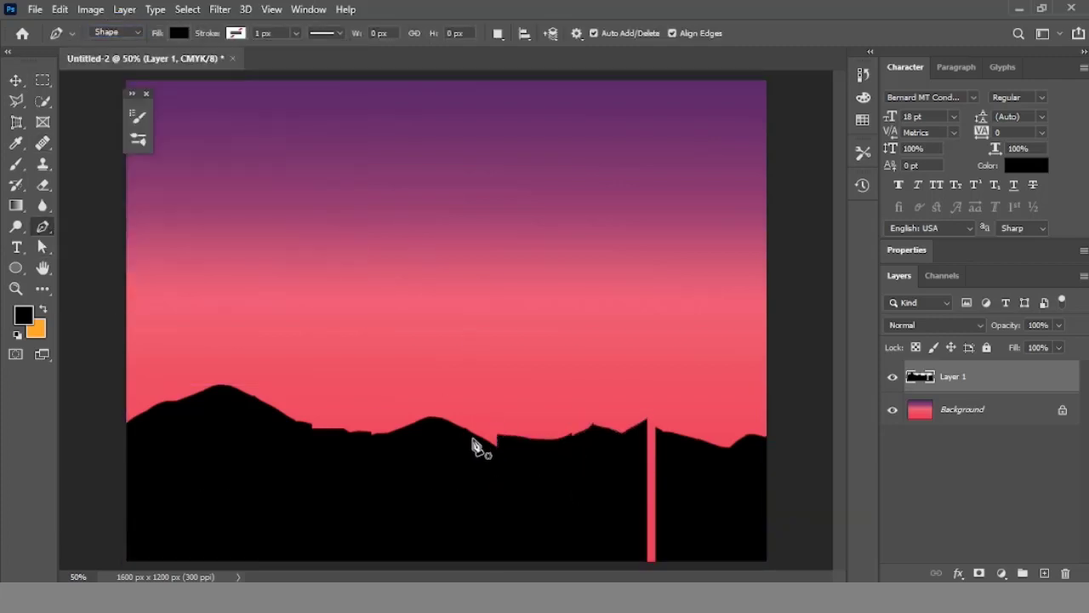
# Step: Draw black pen shapes patching the sky gap and the dip in the hills
pyautogui.click(472, 439)
pyautogui.click(507, 436)
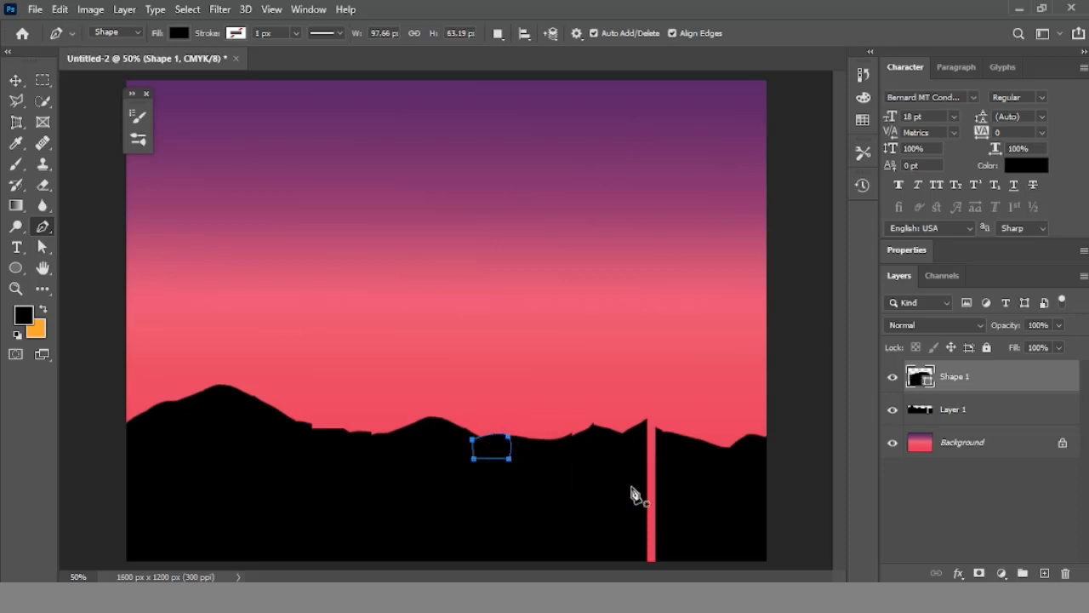
pyautogui.click(623, 433)
pyautogui.click(648, 422)
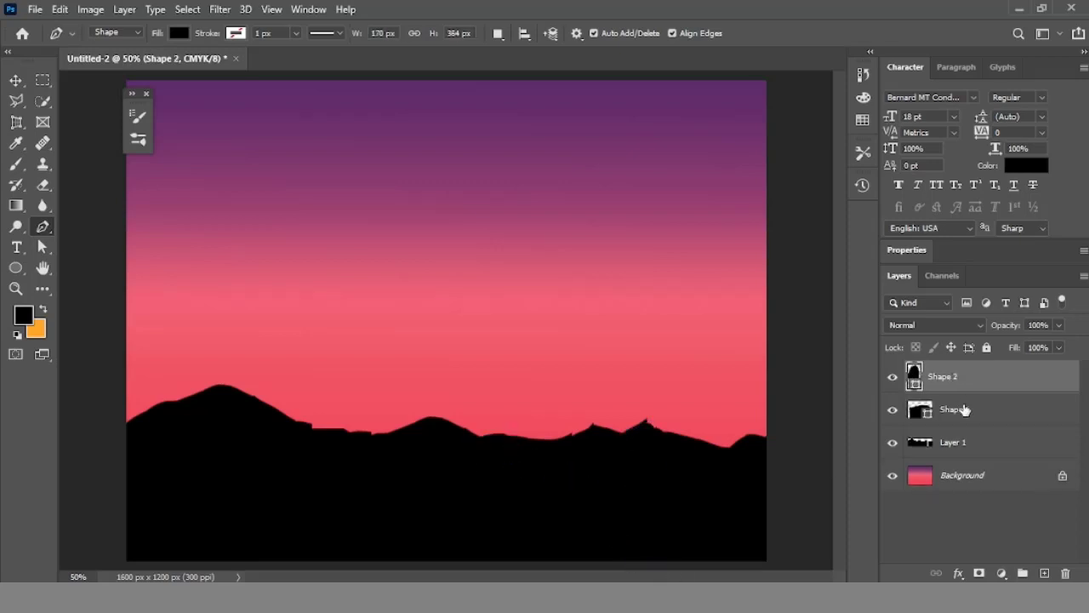
# Step: Merge Shape 1, Layer 1 and Shape 2 into one shape and nudge it down
pyautogui.keyDown('shift'); pyautogui.click(964, 409); pyautogui.keyUp('shift')
pyautogui.keyDown('shift'); pyautogui.click(958, 444); pyautogui.keyUp('shift')
pyautogui.rightClick(958, 444)
pyautogui.click(777, 472)
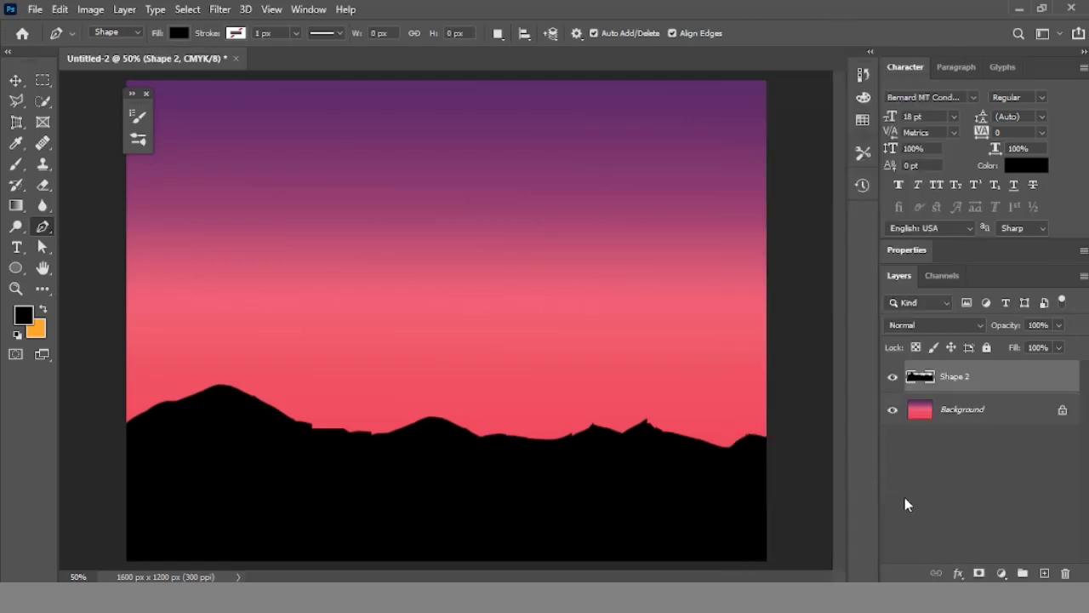
pyautogui.press('v')
pyautogui.press('Down')
pyautogui.press('Down')
pyautogui.press('Down')
pyautogui.press('Down')
pyautogui.press('Down')
pyautogui.press('Down')
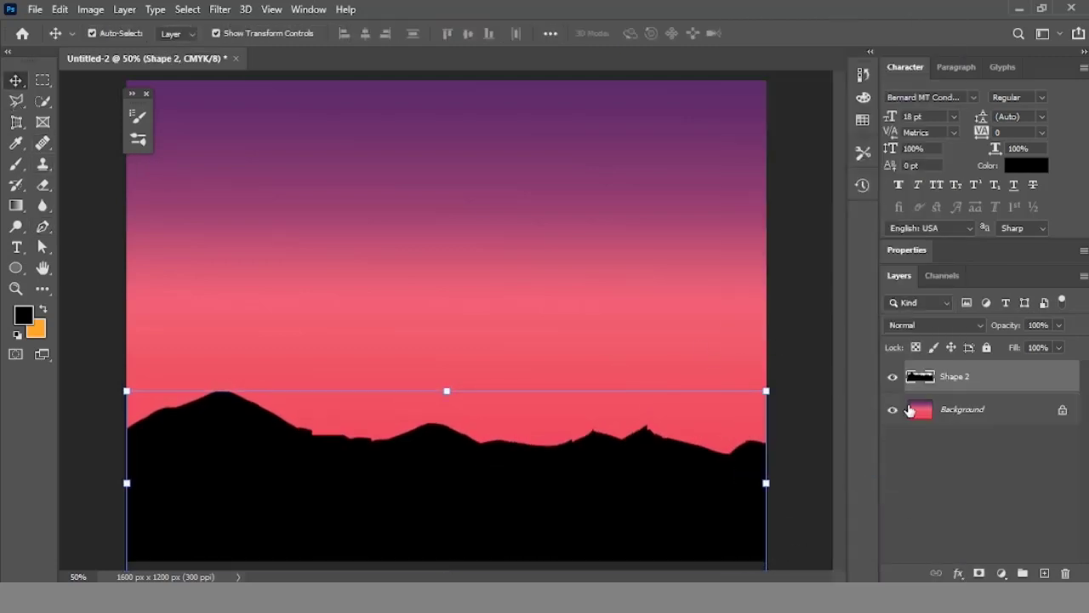
# Step: Add an empty layer, then open the couple-proposing silhouette PNG from Downloads
pyautogui.click(1044, 574)
pyautogui.click(35, 8)
pyautogui.click(38, 42)
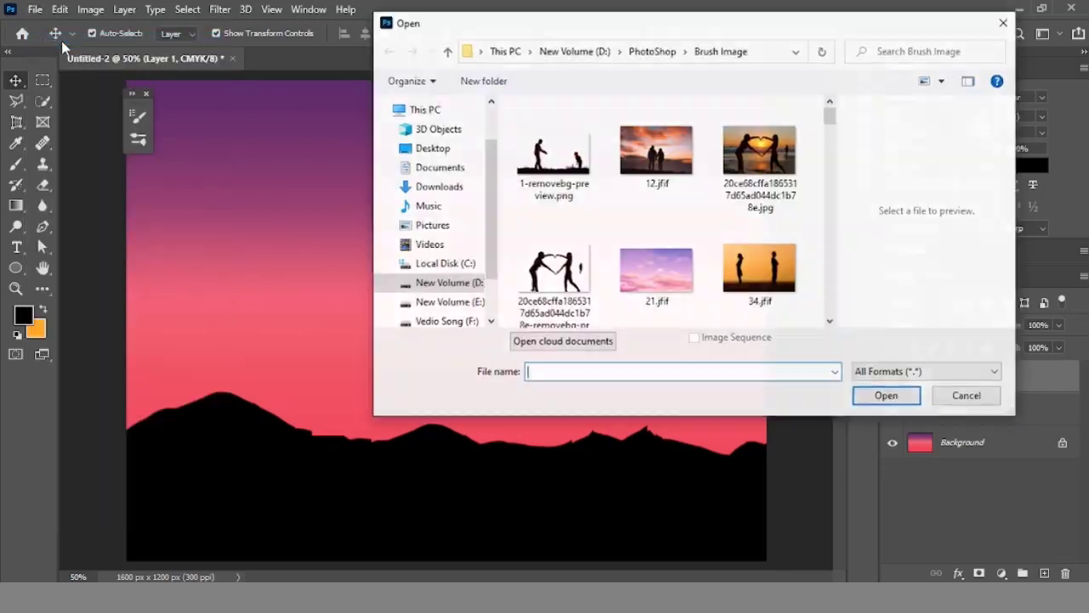
pyautogui.click(439, 187)
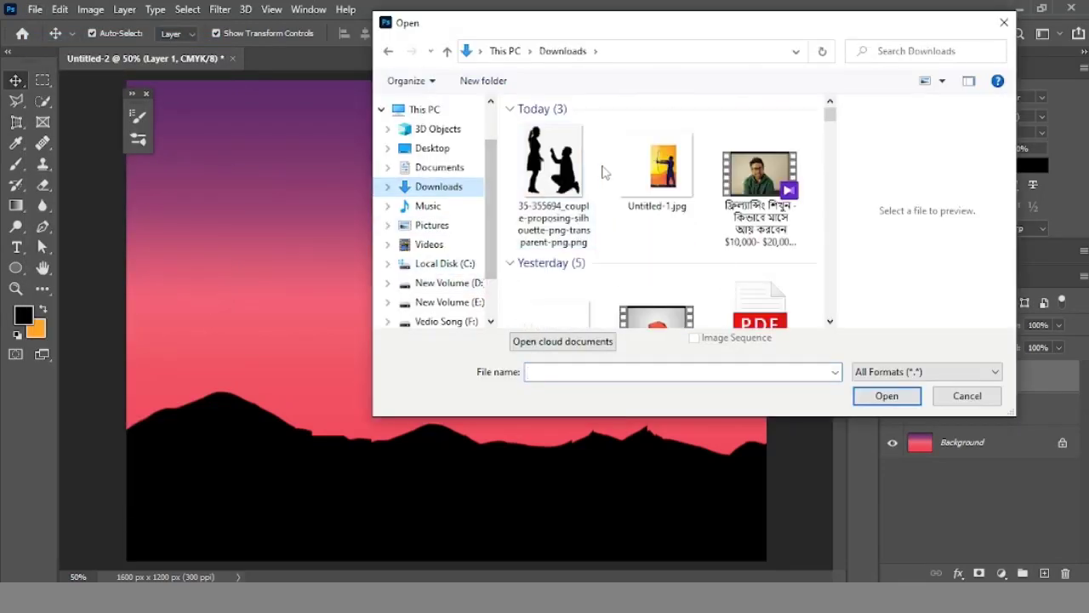
pyautogui.click(553, 170)
pyautogui.click(881, 396)
# Step: Erase the couple image's white background with the Magic Eraser Tool
pyautogui.click(42, 185)
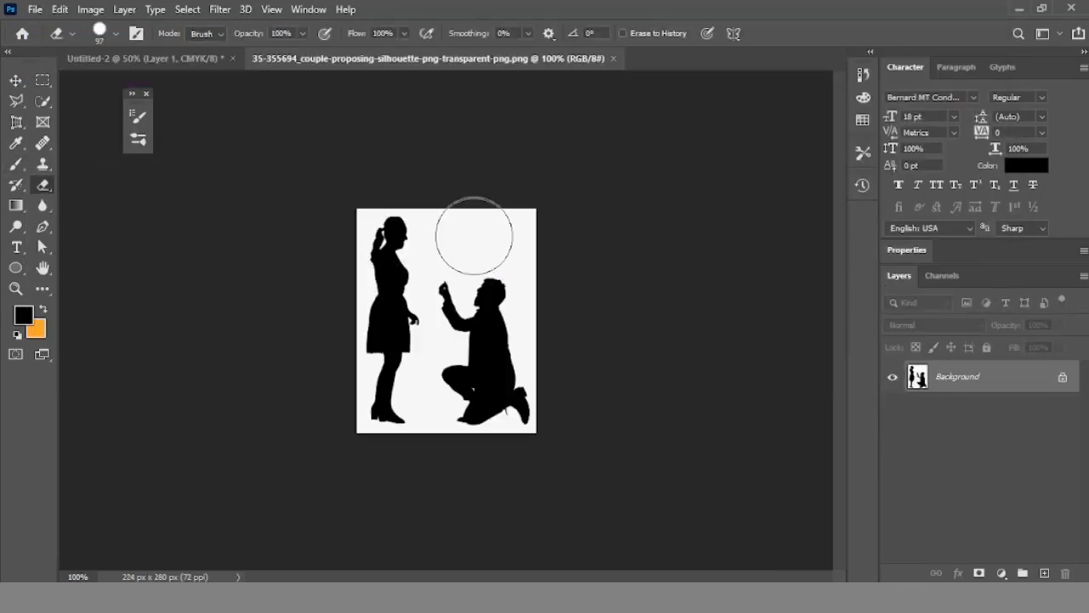
pyautogui.hotkey('shift', 'e')
pyautogui.hotkey('shift', 'e')
pyautogui.click(525, 365)
pyautogui.scroll(2, 382, 370)
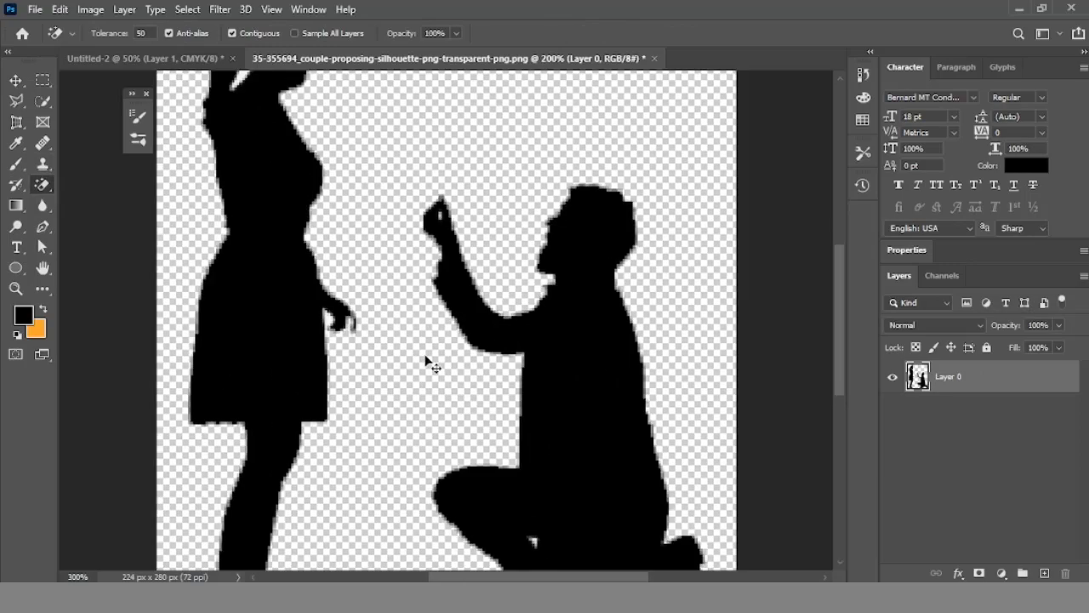
pyautogui.scroll(3, 425, 360)
pyautogui.scroll(2, 520, 341)
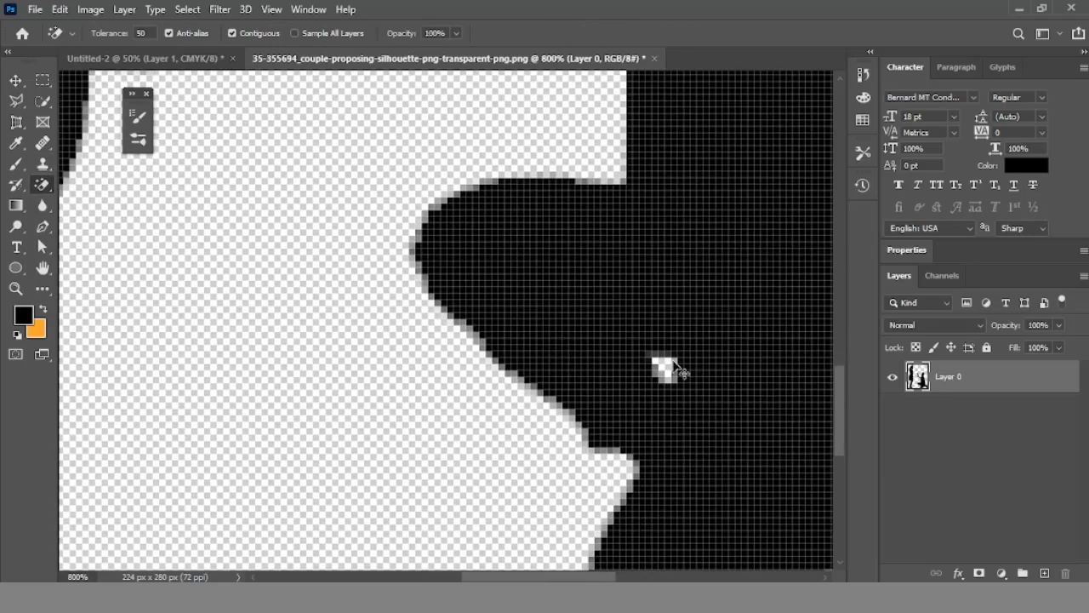
pyautogui.scroll(-4, 647, 353)
pyautogui.scroll(-4, 626, 328)
pyautogui.scroll(1, 572, 341)
pyautogui.scroll(1, 104, 117)
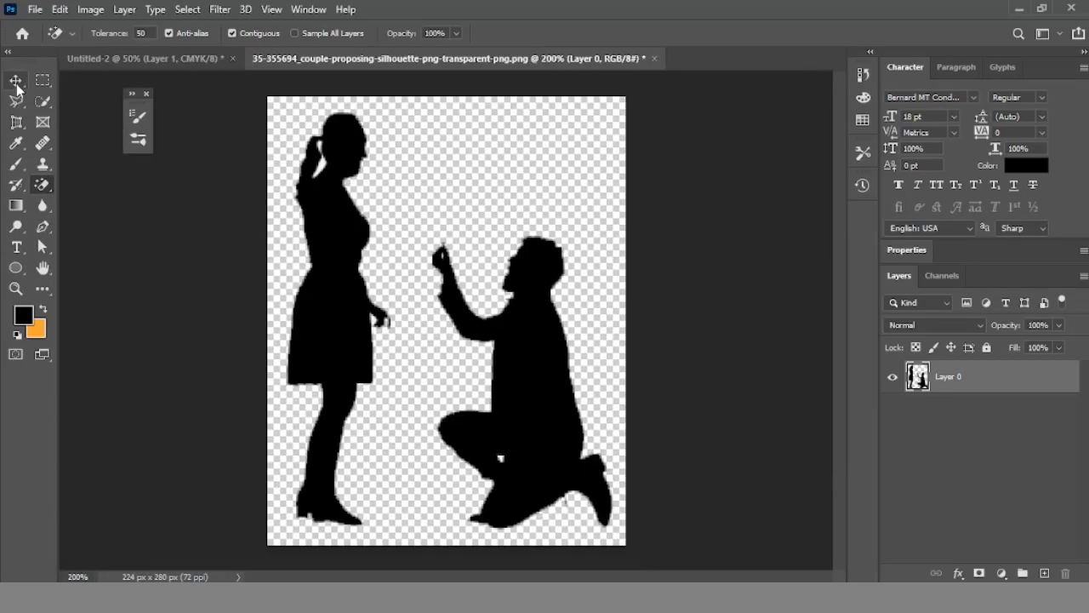
pyautogui.click(16, 80)
# Step: Bring the couple into the sky scene, flip it horizontally, enlarge and lower it
pyautogui.moveTo(427, 337); pyautogui.dragTo(428, 263)
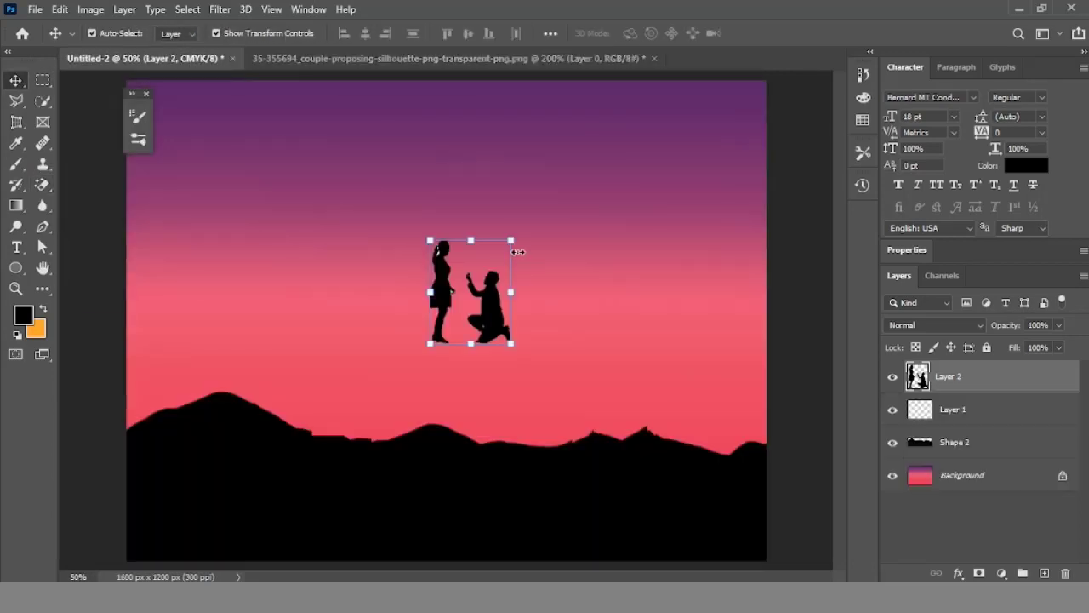
pyautogui.moveTo(517, 252); pyautogui.dragTo(558, 198)
pyautogui.moveTo(514, 294); pyautogui.dragTo(522, 337)
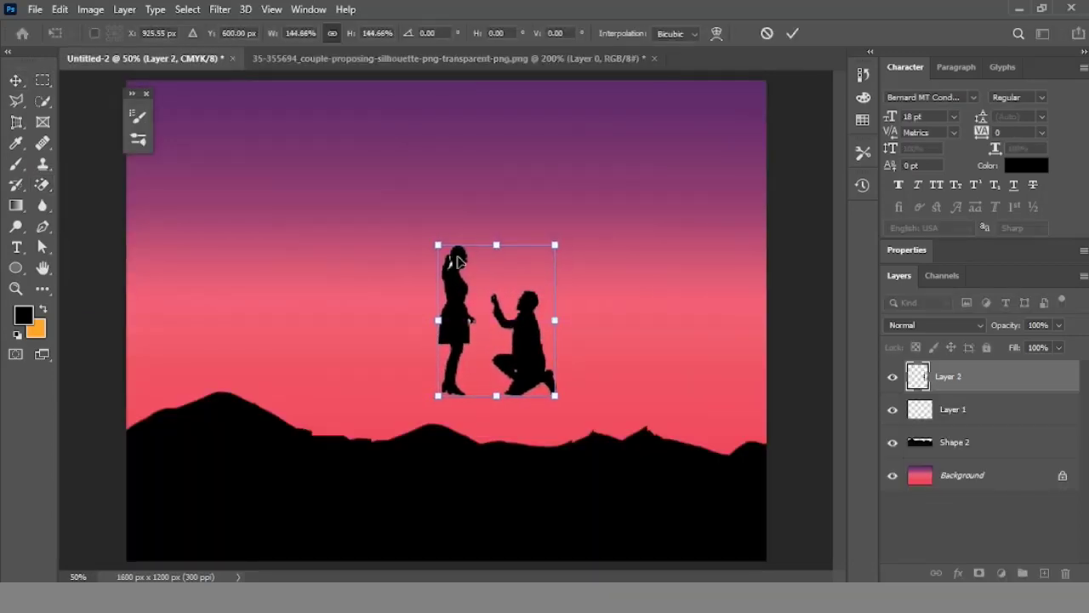
pyautogui.rightClick(533, 297)
pyautogui.click(579, 275)
pyautogui.moveTo(554, 245); pyautogui.dragTo(600, 200)
pyautogui.moveTo(544, 280); pyautogui.dragTo(544, 291)
pyautogui.press('Return')
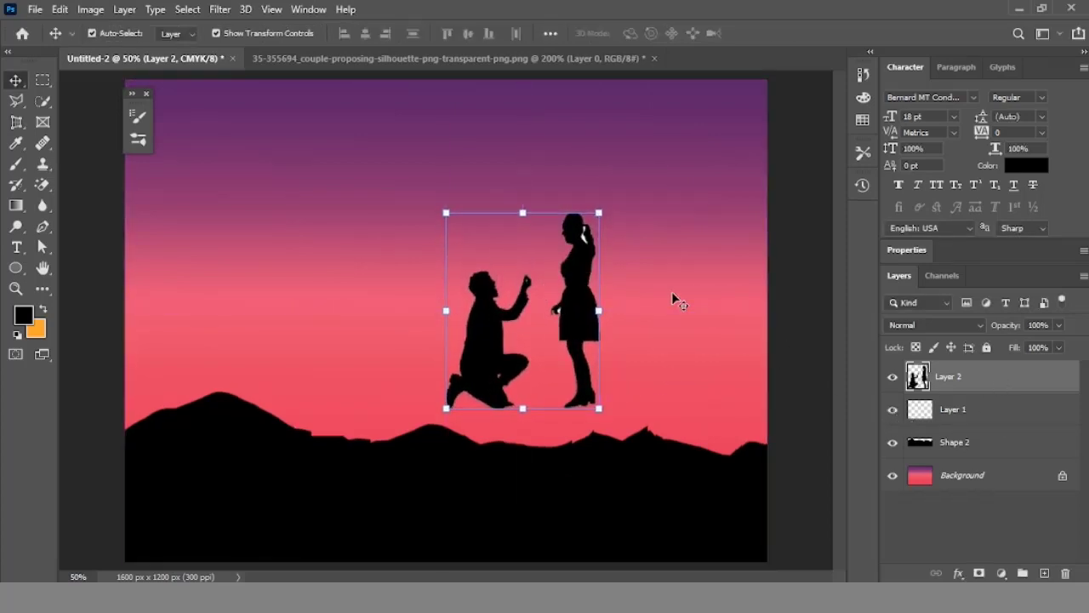
# Step: Load the couple silhouette as a selection, then clear the selection
pyautogui.scroll(3, 676, 298)
pyautogui.hscroll(5, 626, 516)
pyautogui.scroll(5, 618, 510)
pyautogui.press('e')
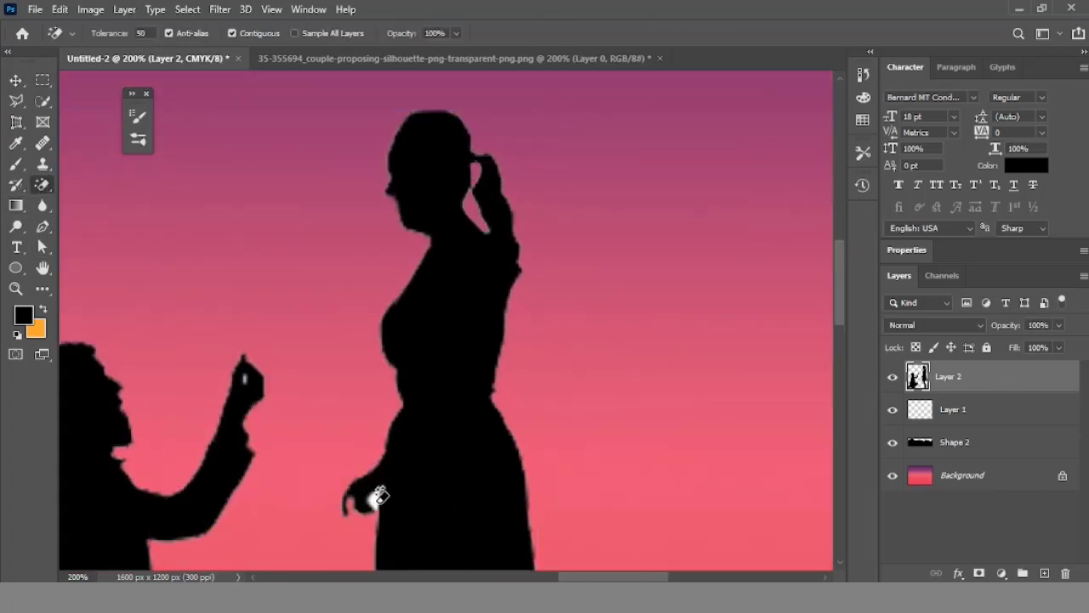
pyautogui.scroll(-1, 590, 476)
pyautogui.scroll(-1, 668, 497)
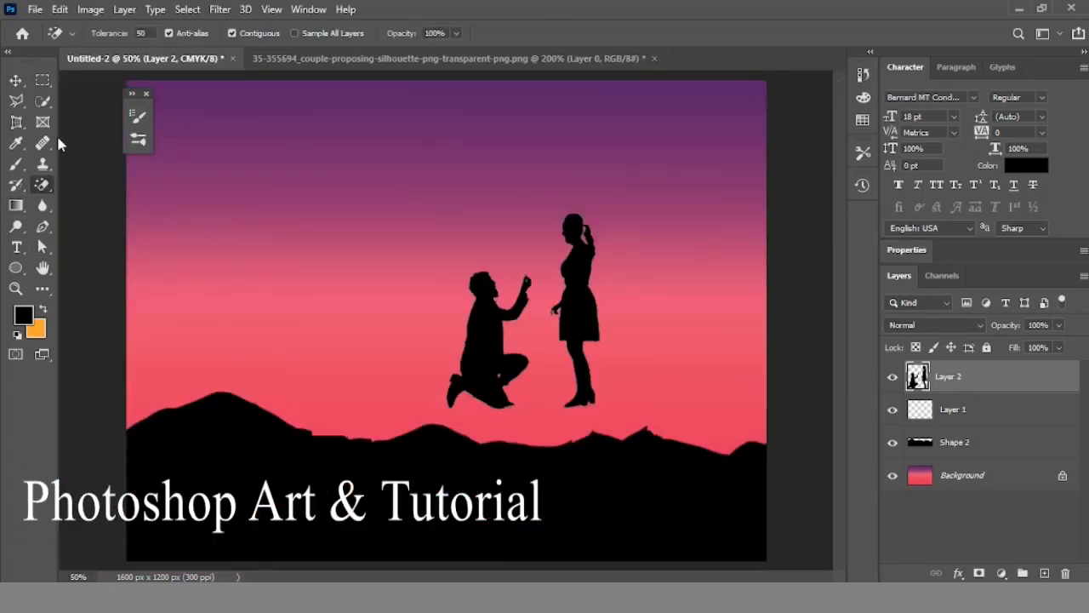
pyautogui.press('v')
pyautogui.keyDown('ctrl'); pyautogui.click(917, 377); pyautogui.keyUp('ctrl')
pyautogui.press('b')
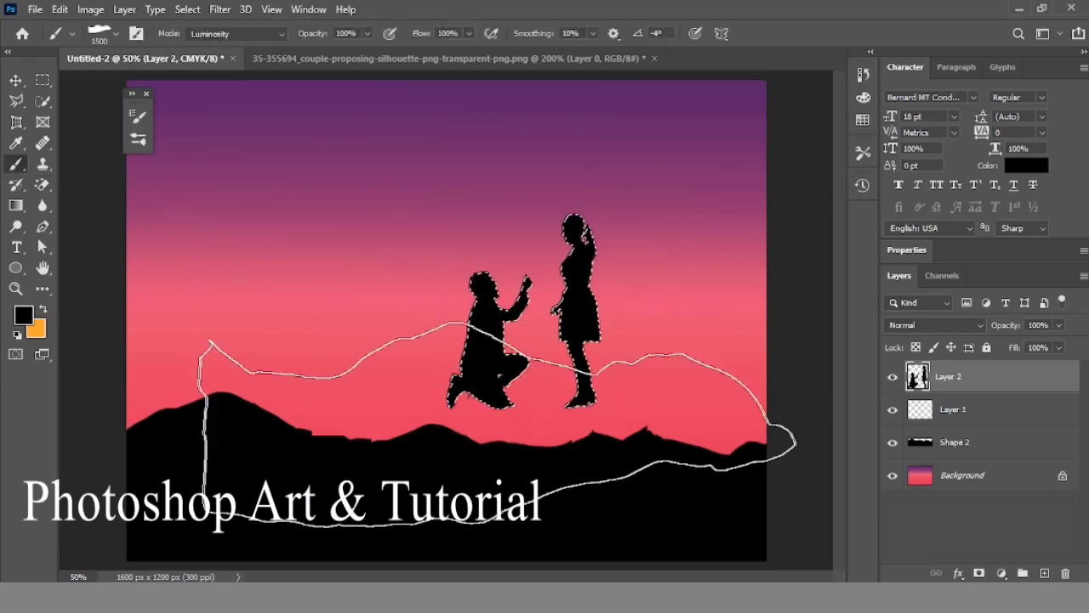
pyautogui.hotkey('ctrl', 'd')
# Step: Zoom in on the couple and reduce the eraser size to 44 px
pyautogui.hotkey('ctrl', '+')
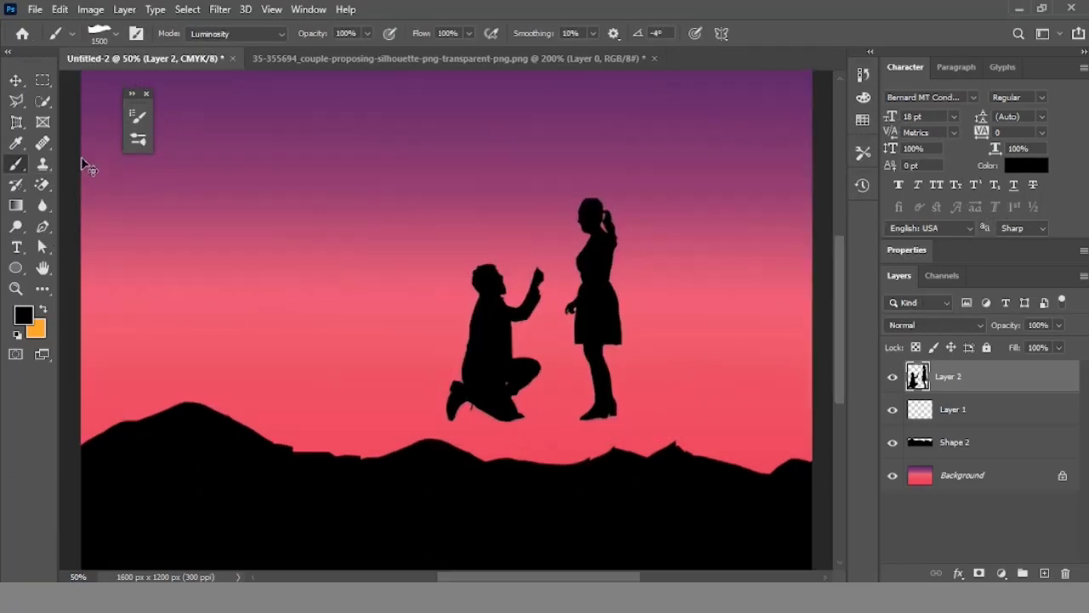
pyautogui.hotkey('ctrl', '+')
pyautogui.press('e')
pyautogui.rightClick(474, 505)
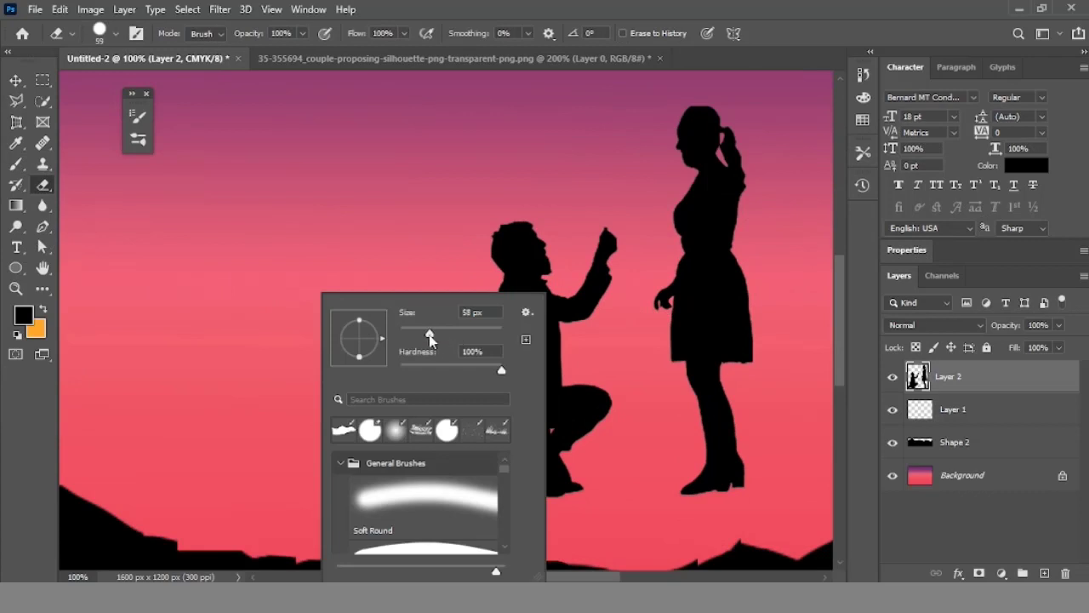
pyautogui.moveTo(429, 338); pyautogui.dragTo(425, 338)
pyautogui.press('Return')
# Step: Zoom out and settle the couple on the hilltop ridge, fine-tuning its position
pyautogui.press('v')
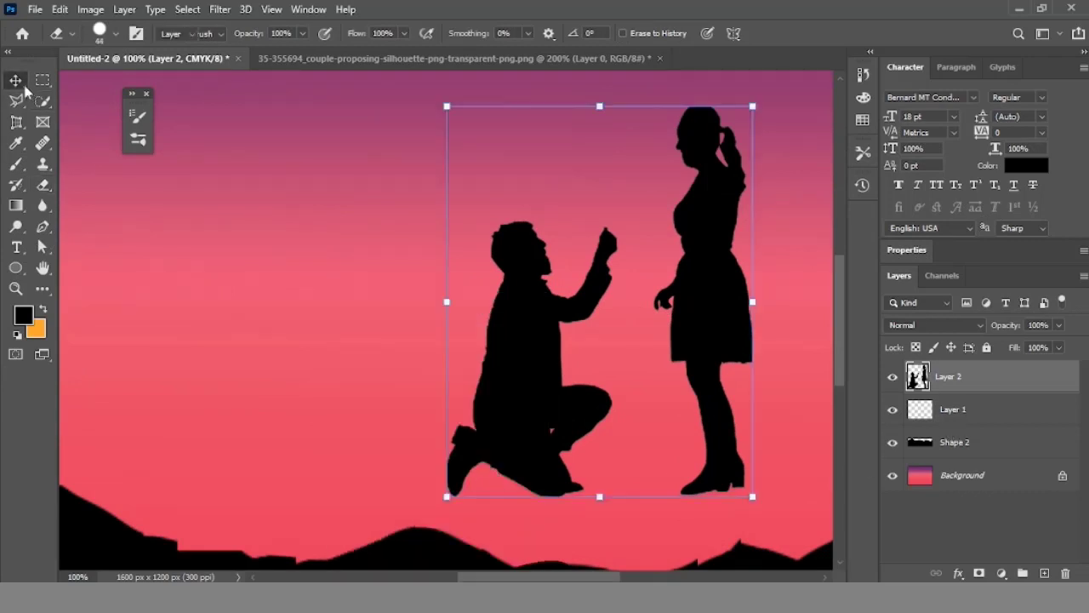
pyautogui.hotkey('ctrl', '-')
pyautogui.hotkey('ctrl', '-')
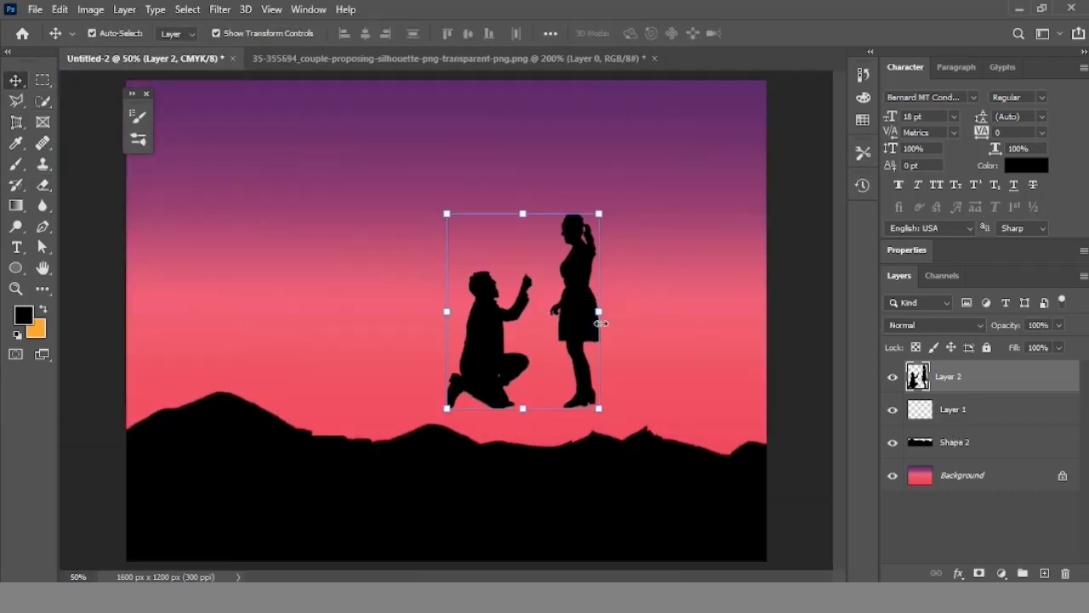
pyautogui.moveTo(602, 208); pyautogui.dragTo(603, 209)
pyautogui.moveTo(538, 263)
pyautogui.mouseDown()
pyautogui.moveTo(598, 299)
pyautogui.moveTo(580, 302)
pyautogui.mouseUp()
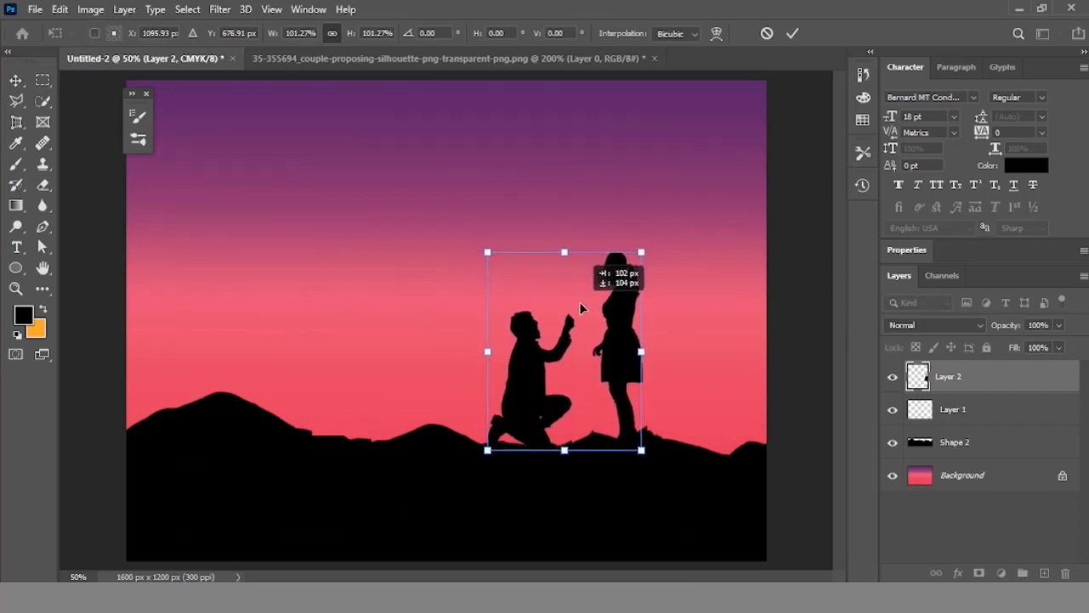
pyautogui.moveTo(591, 349); pyautogui.dragTo(597, 346)
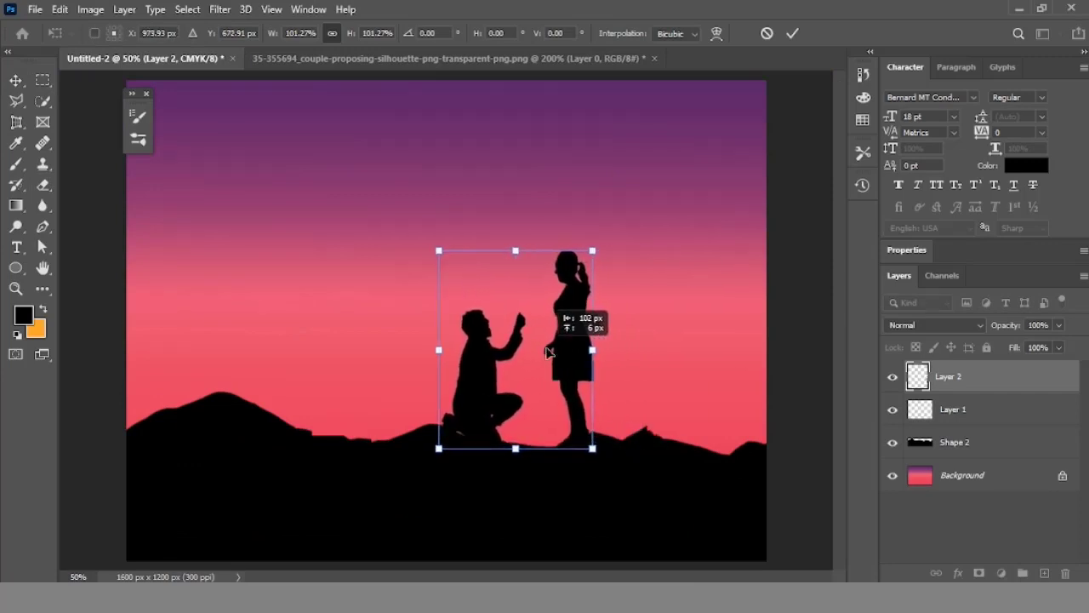
pyautogui.click(936, 407)
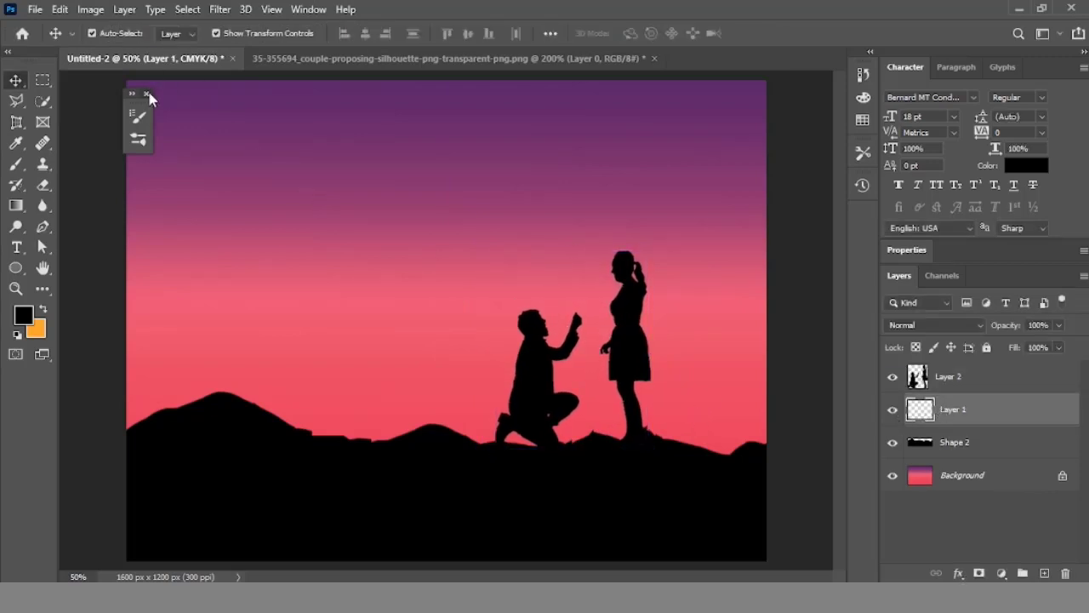
# Step: Open the archer silhouette JPG from D:\PhotoShop\Brush Image
pyautogui.click(34, 11)
pyautogui.click(47, 37)
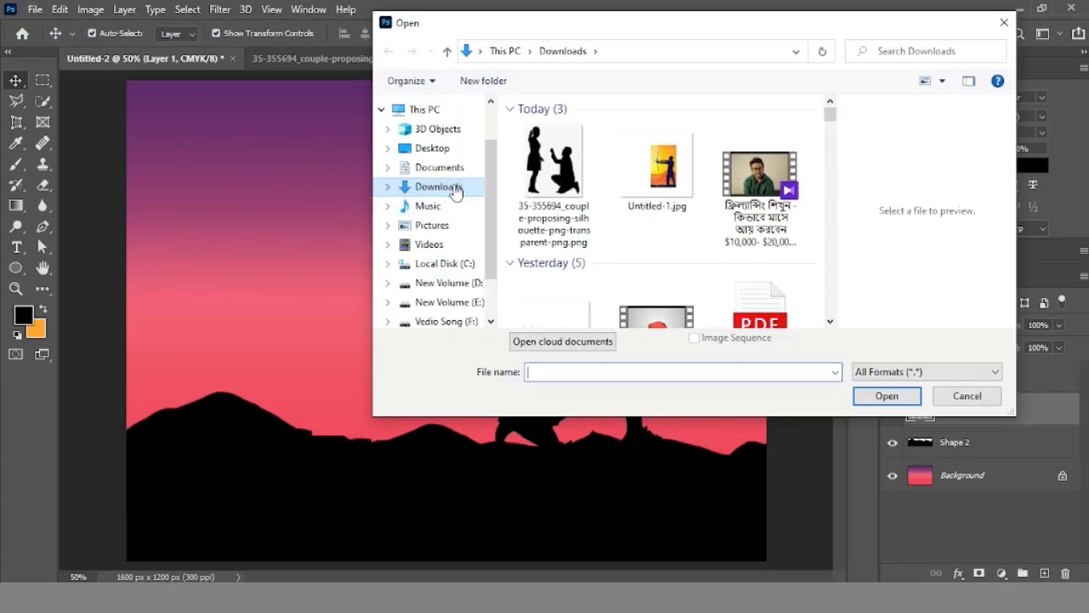
pyautogui.click(448, 283)
pyautogui.doubleClick(720, 304)
pyautogui.doubleClick(554, 145)
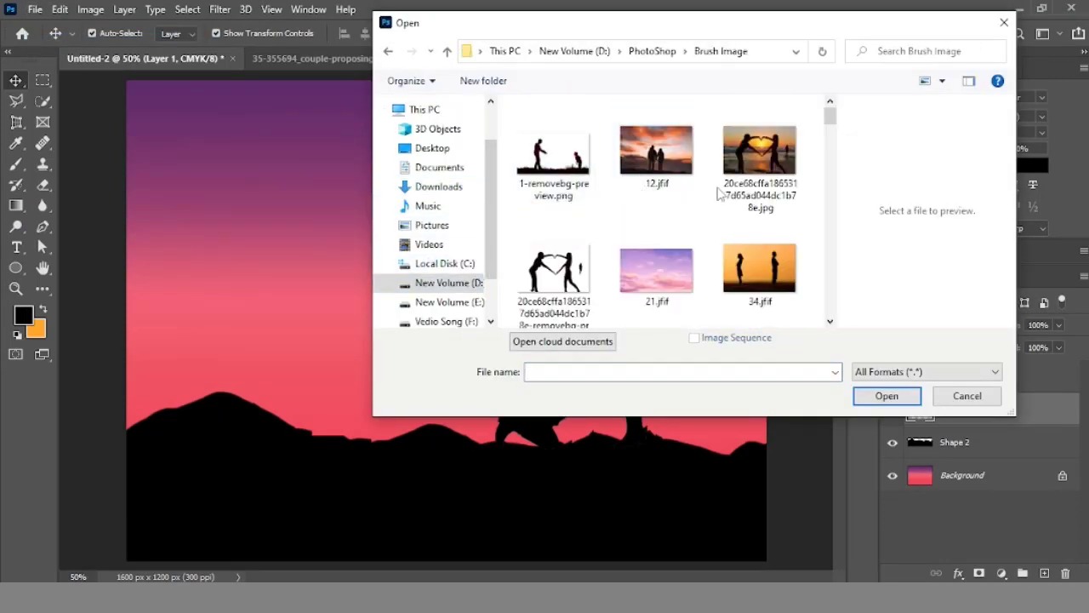
pyautogui.moveTo(829, 115); pyautogui.dragTo(829, 147)
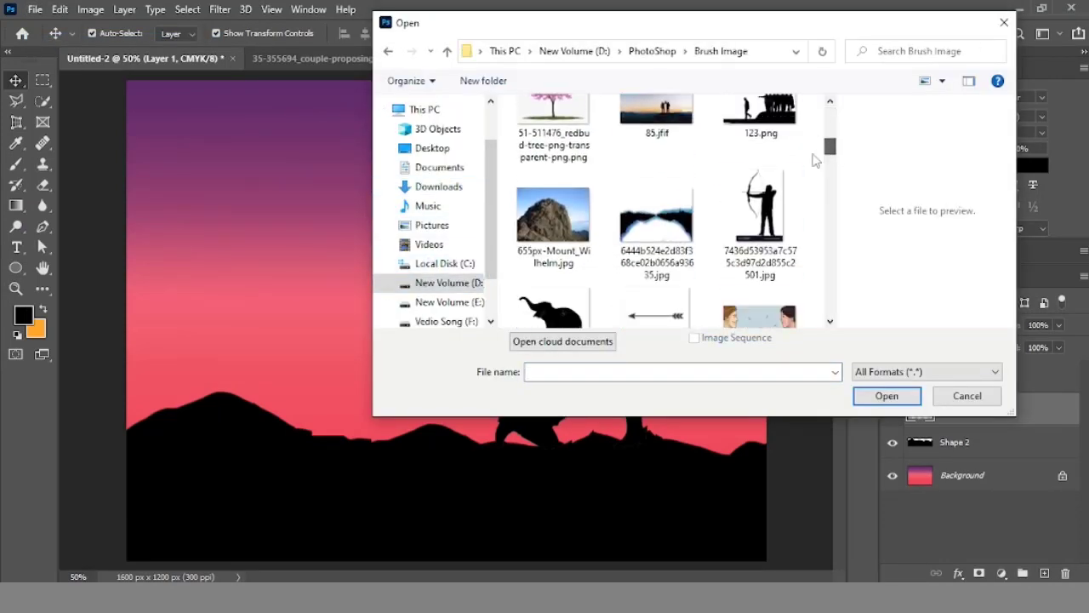
pyautogui.click(760, 225)
pyautogui.click(877, 400)
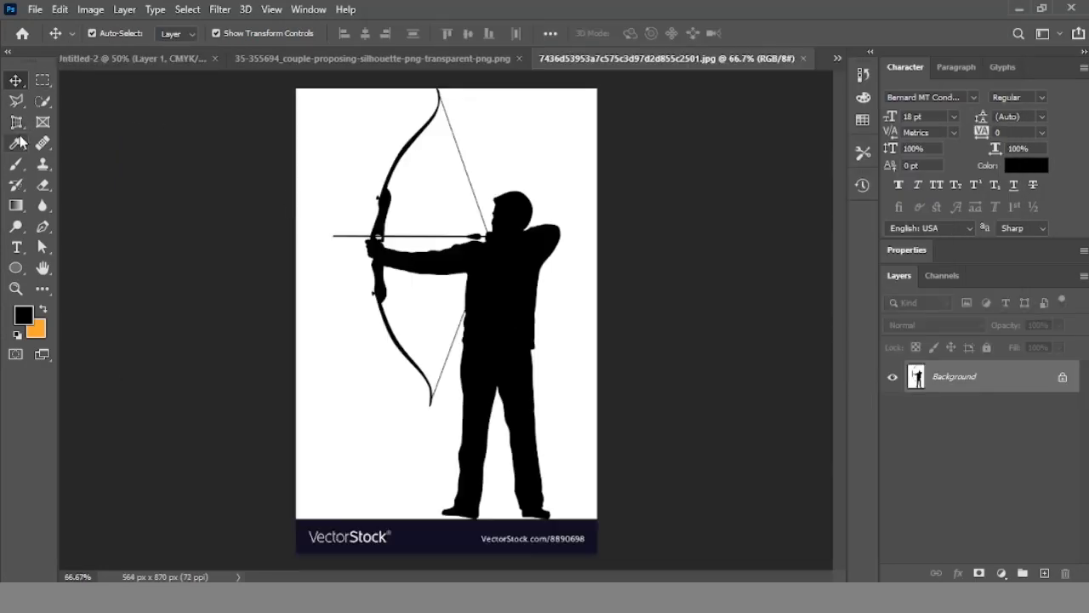
# Step: Magic Eraser the white background around the archer, undoing an accidental erase
pyautogui.rightClick(43, 184)
pyautogui.click(102, 223)
pyautogui.click(360, 153)
pyautogui.click(554, 341)
pyautogui.click(433, 314)
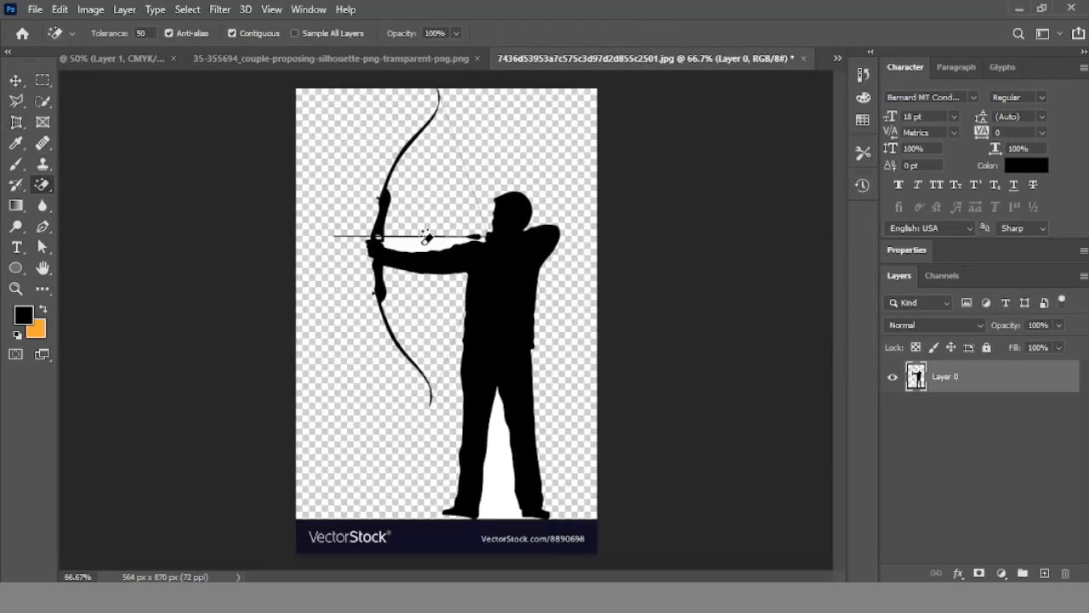
pyautogui.click(516, 473)
pyautogui.click(457, 529)
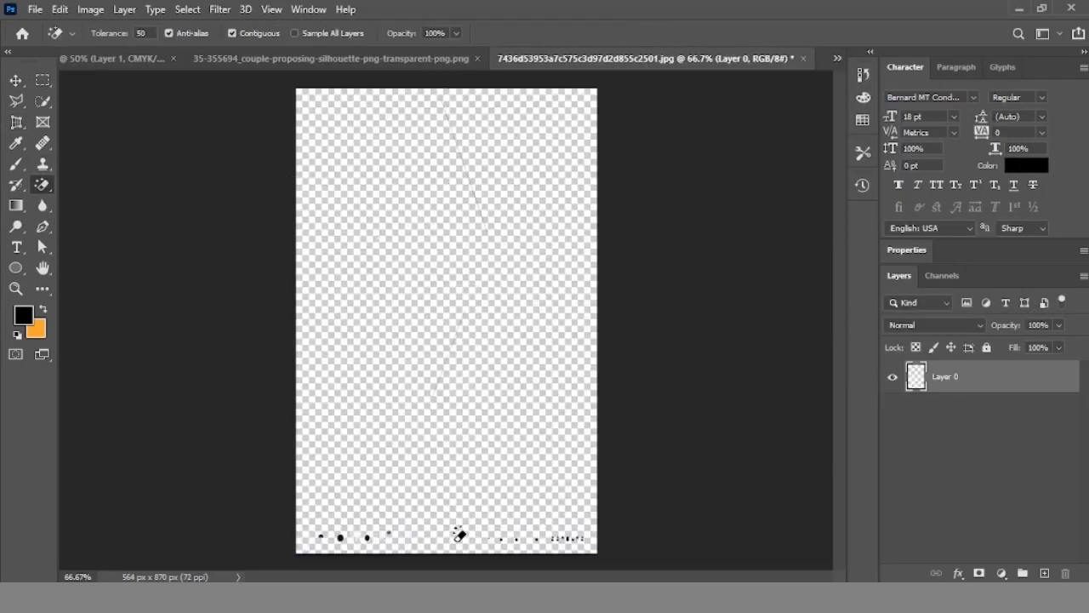
pyautogui.hotkey('ctrl', 'z')
# Step: Marquee the VectorStock watermark band at the bottom and delete it, then zoom in
pyautogui.press('m')
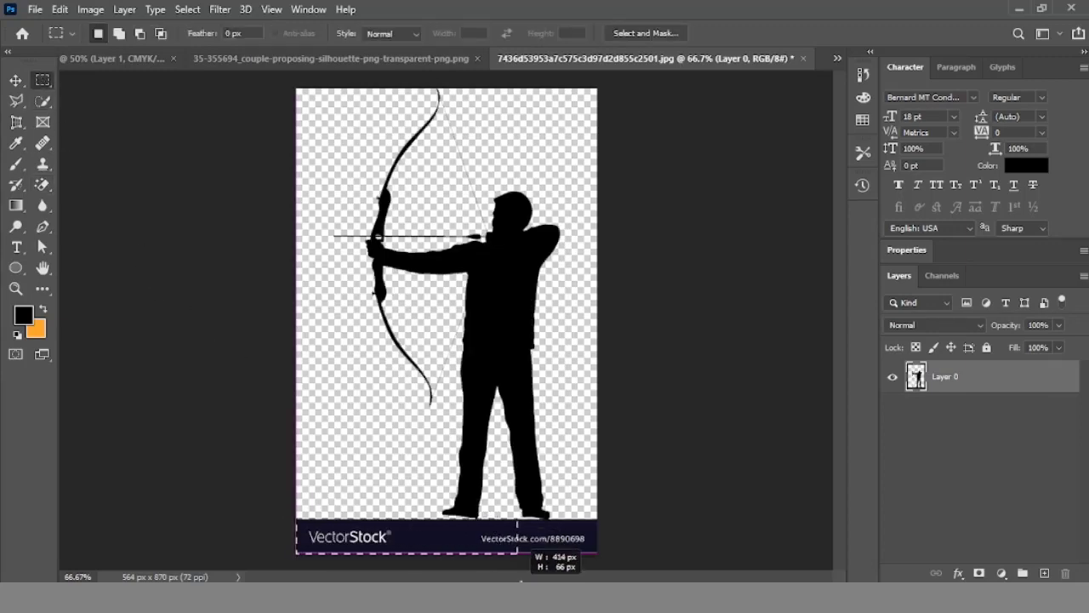
pyautogui.moveTo(516, 553); pyautogui.dragTo(598, 554)
pyautogui.press('Delete')
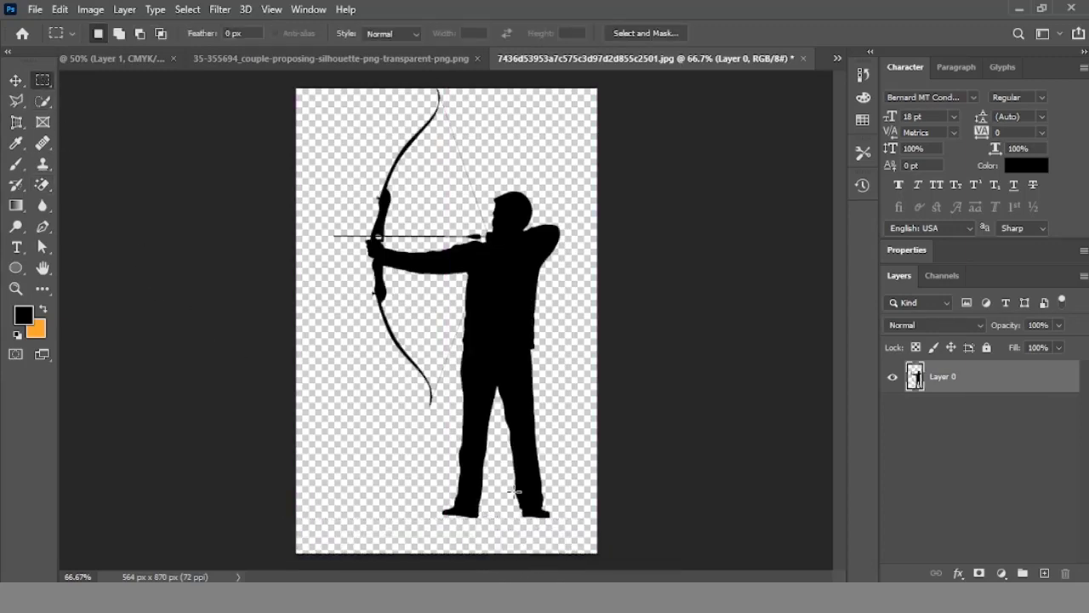
pyautogui.hotkey('ctrl', '+')
pyautogui.hotkey('ctrl', '+')
# Step: Choose the Pen tool with shape Fill set to none
pyautogui.click(42, 247)
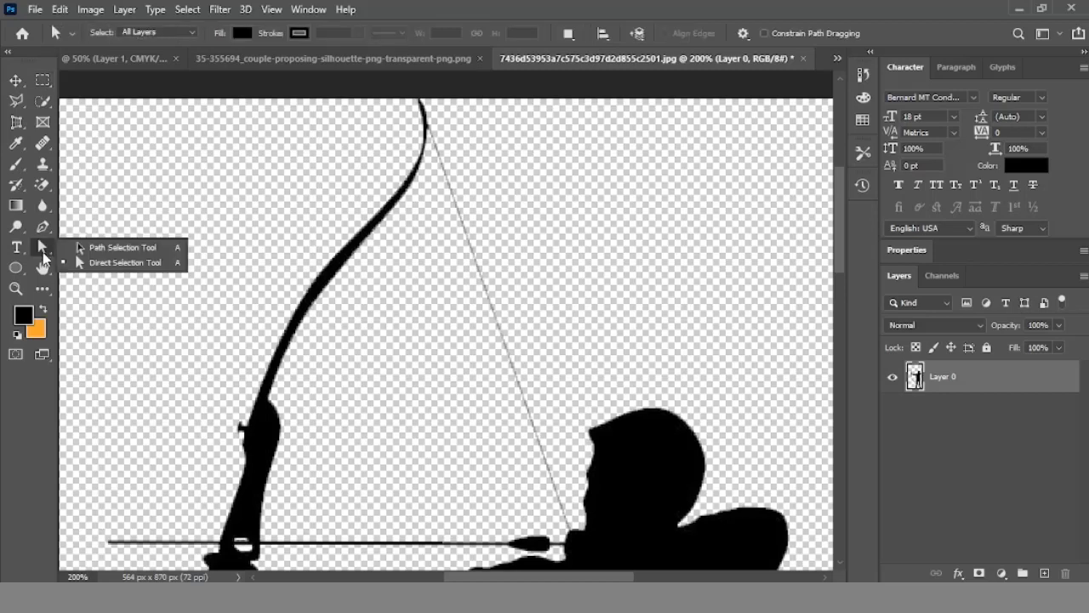
pyautogui.click(41, 228)
pyautogui.click(179, 33)
pyautogui.click(86, 64)
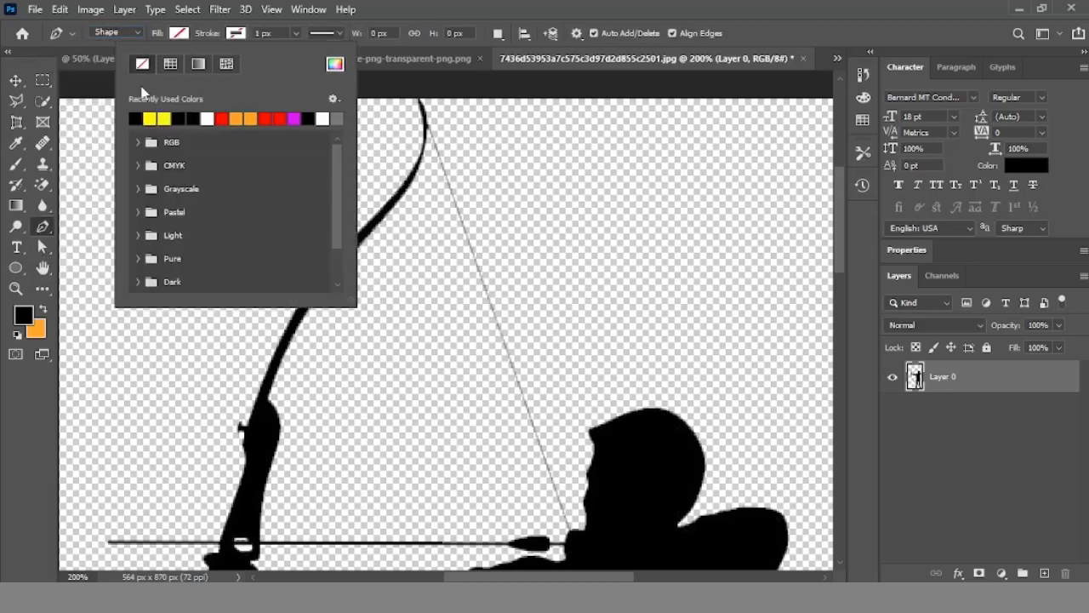
pyautogui.click(429, 136)
# Step: Place anchors at the bow's upper tip, the string-arrow point and the bottom tip
pyautogui.click(428, 126)
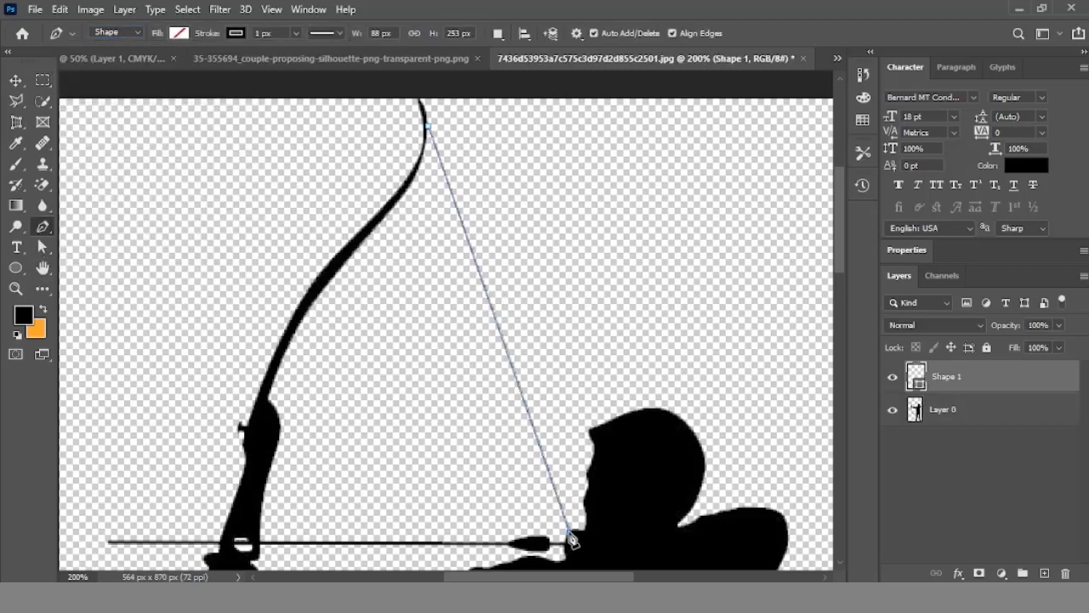
pyautogui.click(568, 534)
pyautogui.scroll(-2, 560, 398)
pyautogui.scroll(-3, 554, 392)
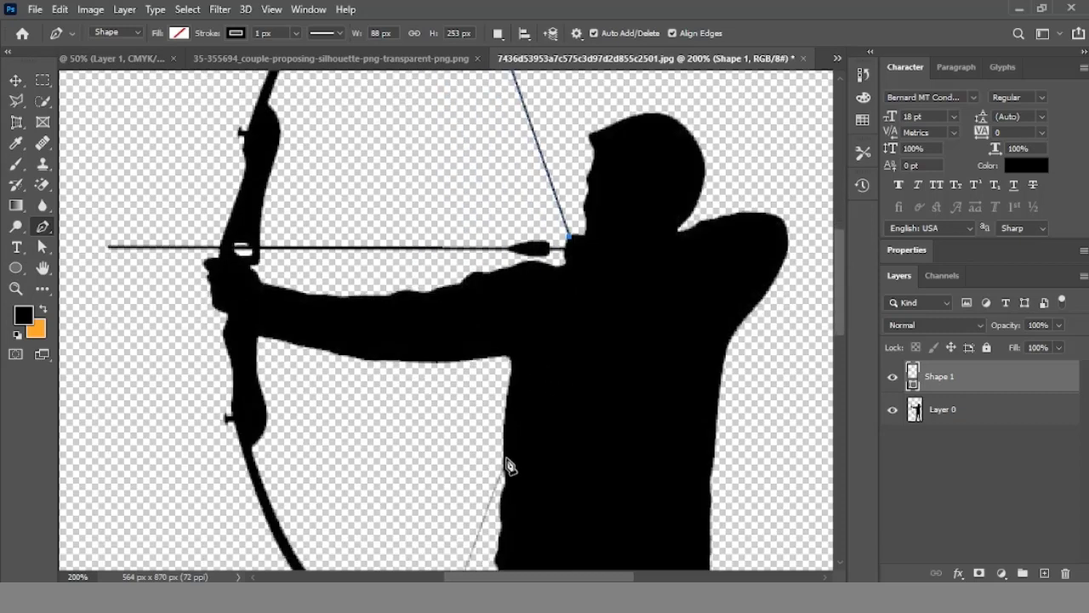
pyautogui.scroll(-3, 507, 471)
pyautogui.scroll(-1, 499, 457)
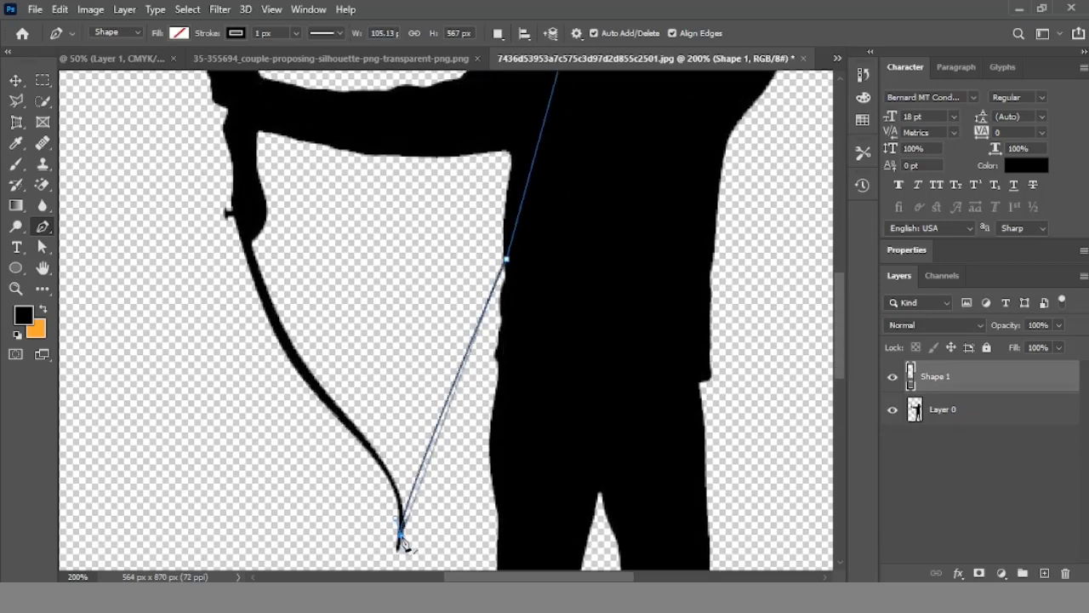
pyautogui.click(401, 540)
pyautogui.scroll(1, 417, 430)
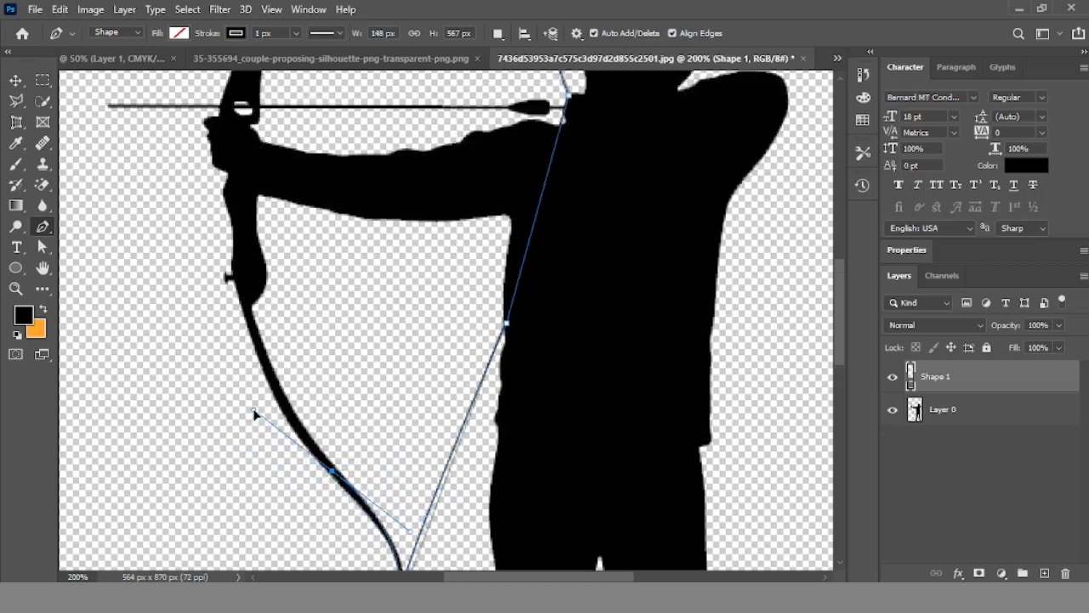
pyautogui.scroll(1, 252, 415)
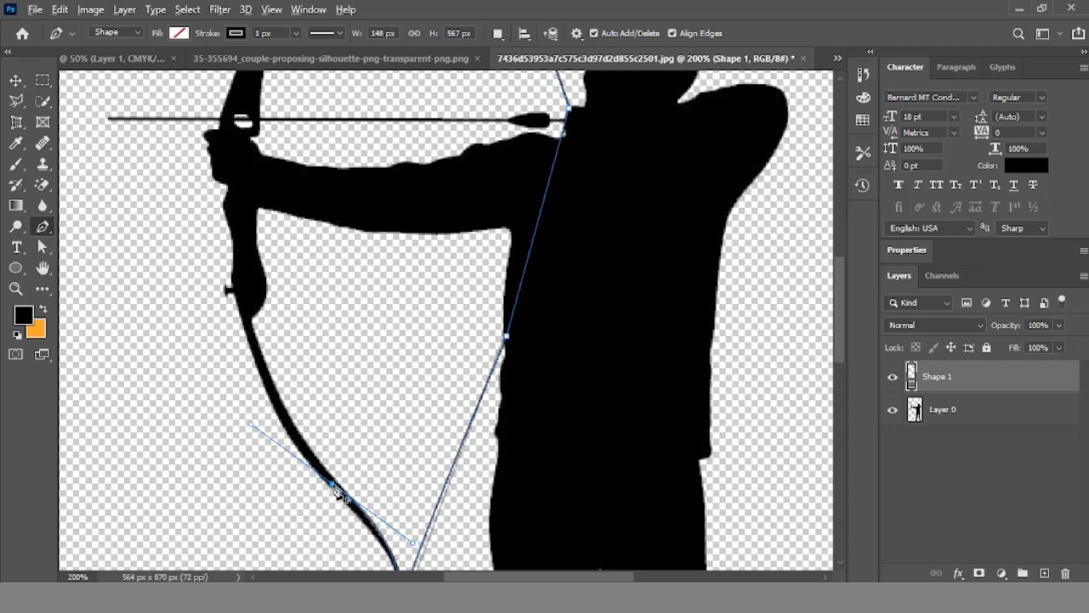
# Step: Curve the path along the bow limb through the grip and close it along the bowstring
pyautogui.moveTo(283, 225); pyautogui.dragTo(277, 228)
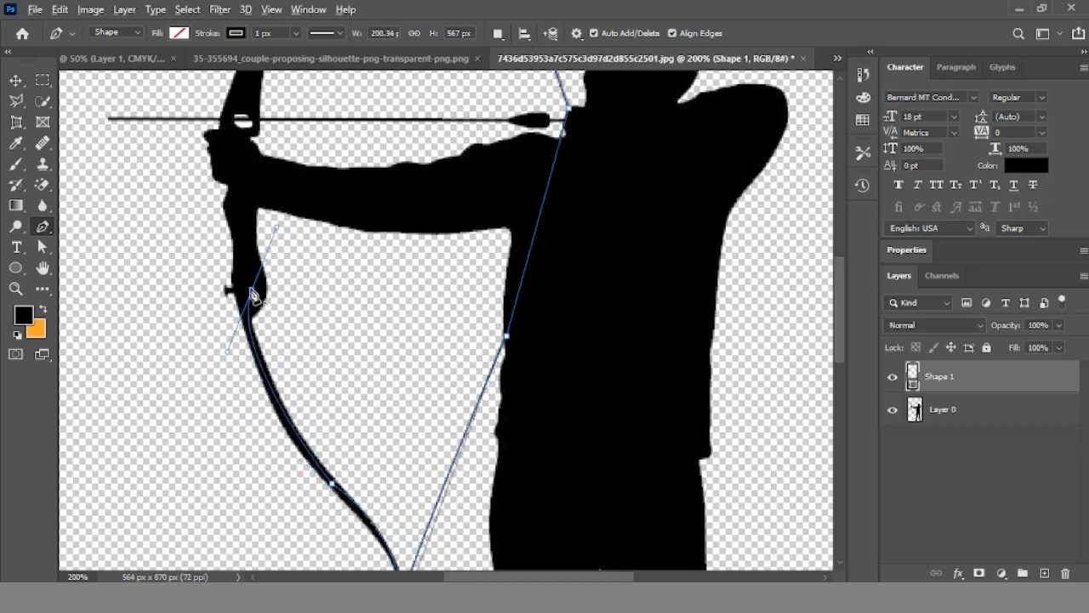
pyautogui.scroll(2, 252, 294)
pyautogui.click(231, 285)
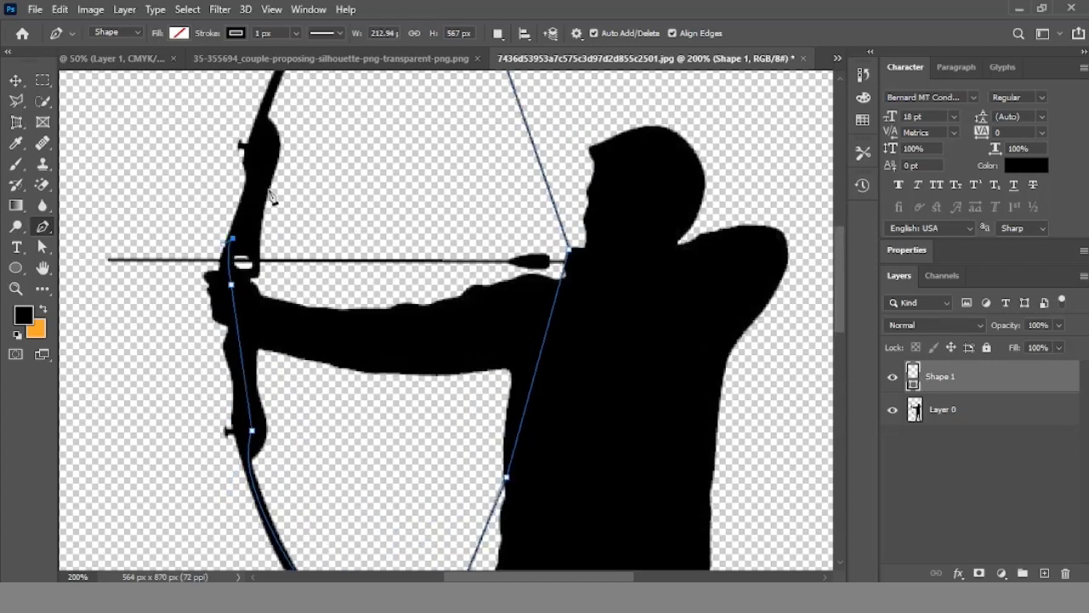
pyautogui.click(264, 123)
pyautogui.scroll(3, 298, 262)
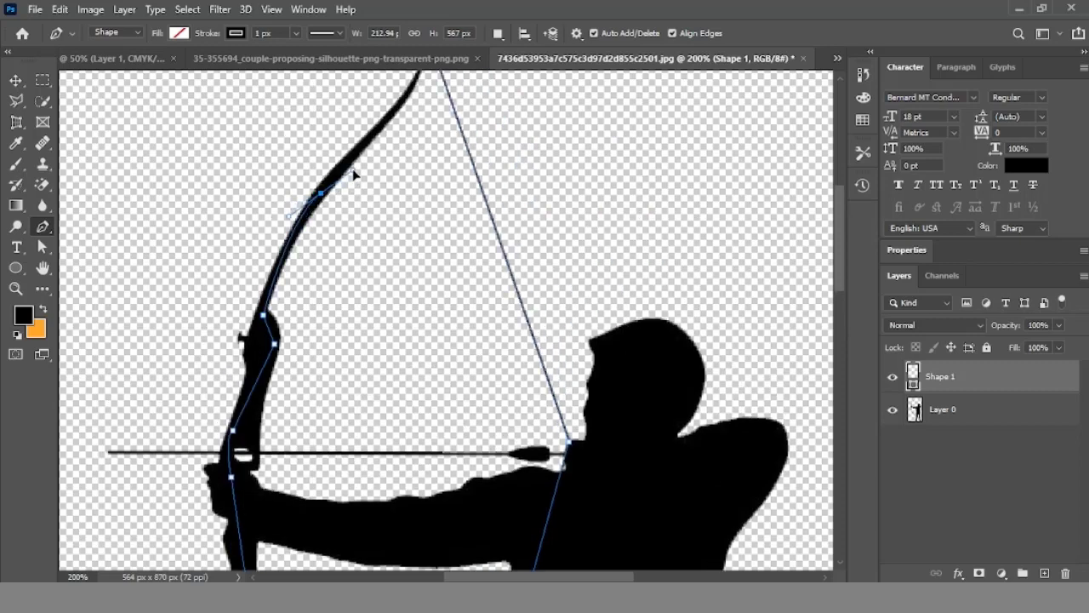
pyautogui.scroll(1, 354, 174)
pyautogui.scroll(1, 372, 279)
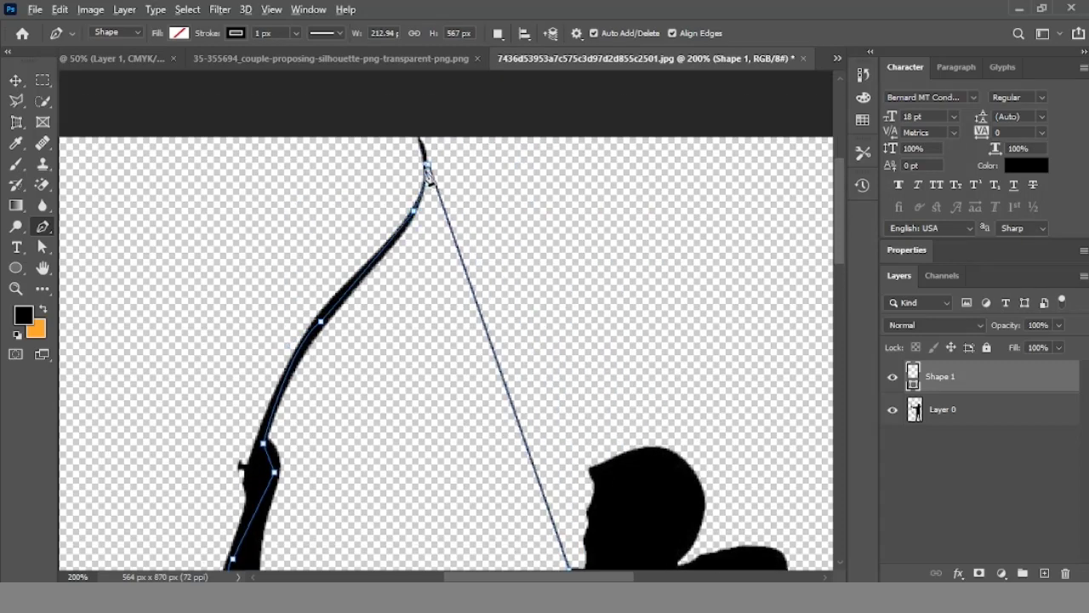
pyautogui.click(427, 170)
pyautogui.scroll(-3, 511, 247)
pyautogui.click(525, 253)
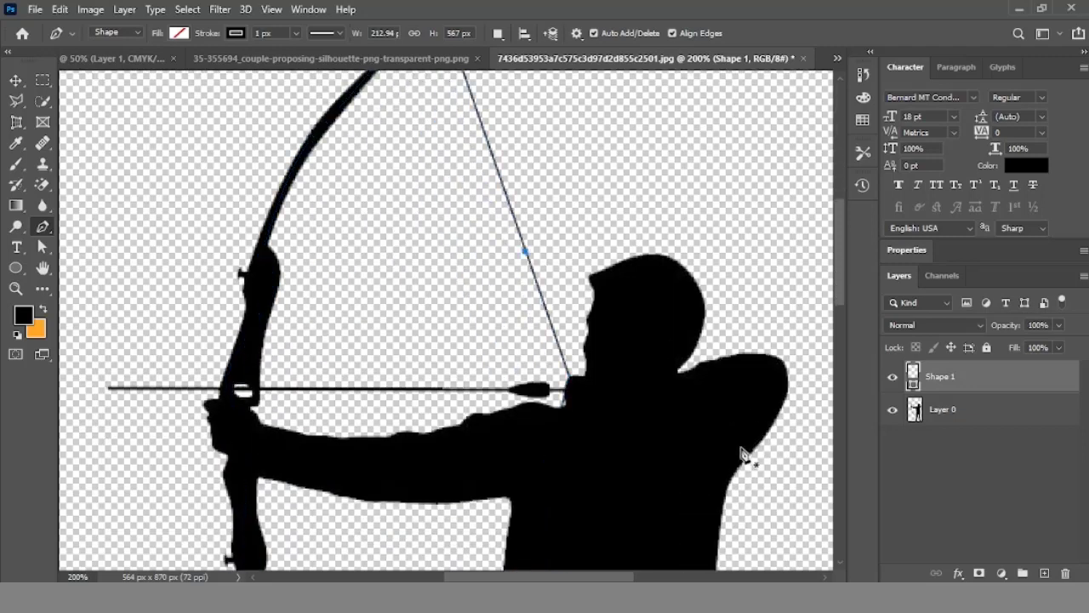
pyautogui.hotkey('ctrl', '-')
pyautogui.hotkey('ctrl', '-')
pyautogui.hotkey('ctrl', '-')
# Step: Merge the Shape 1 bow layer into the archer's Layer 0 and clear the selection
pyautogui.click(951, 410)
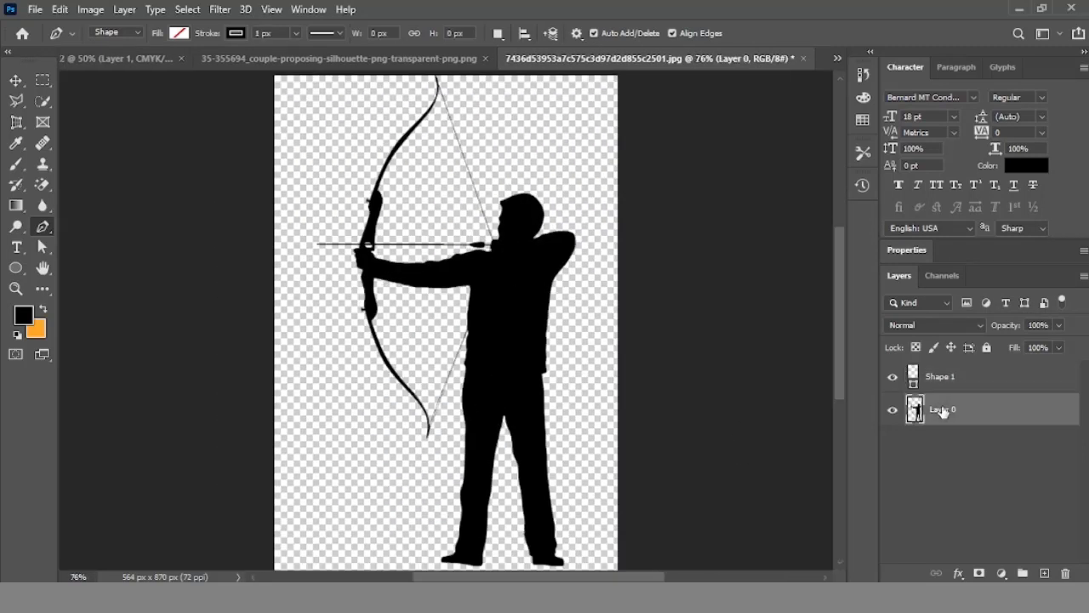
pyautogui.click(958, 378)
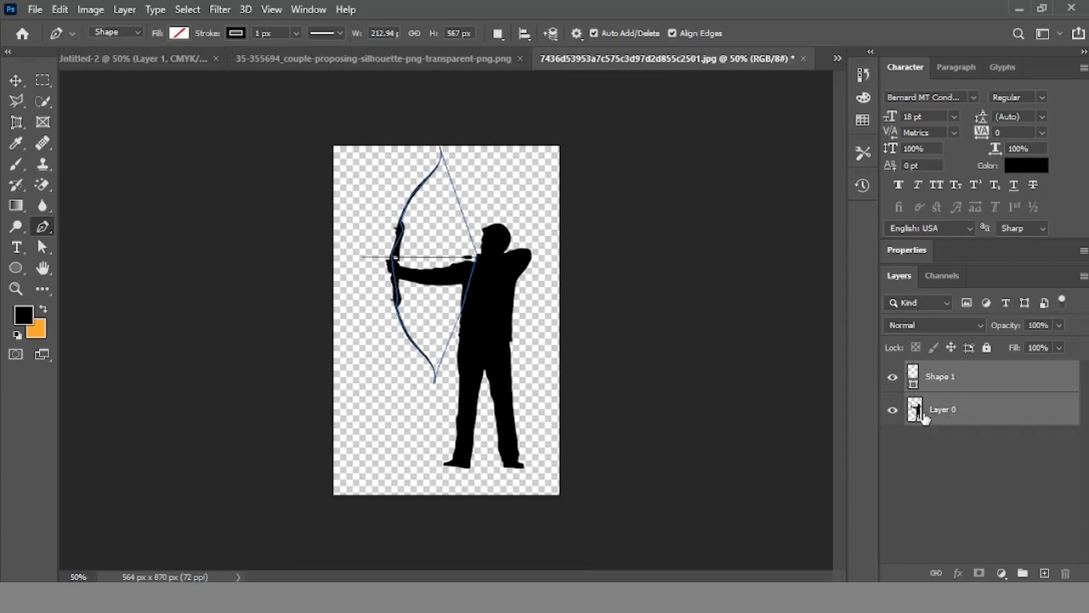
pyautogui.hotkey('ctrl', 'e')
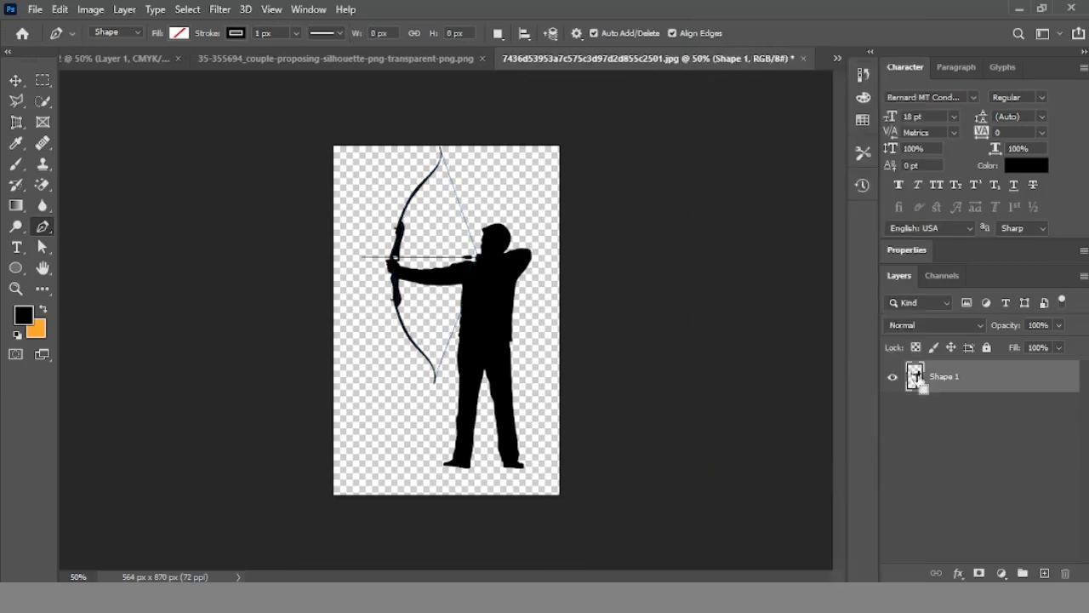
pyautogui.keyDown('ctrl'); pyautogui.click(918, 377); pyautogui.keyUp('ctrl')
pyautogui.press('b')
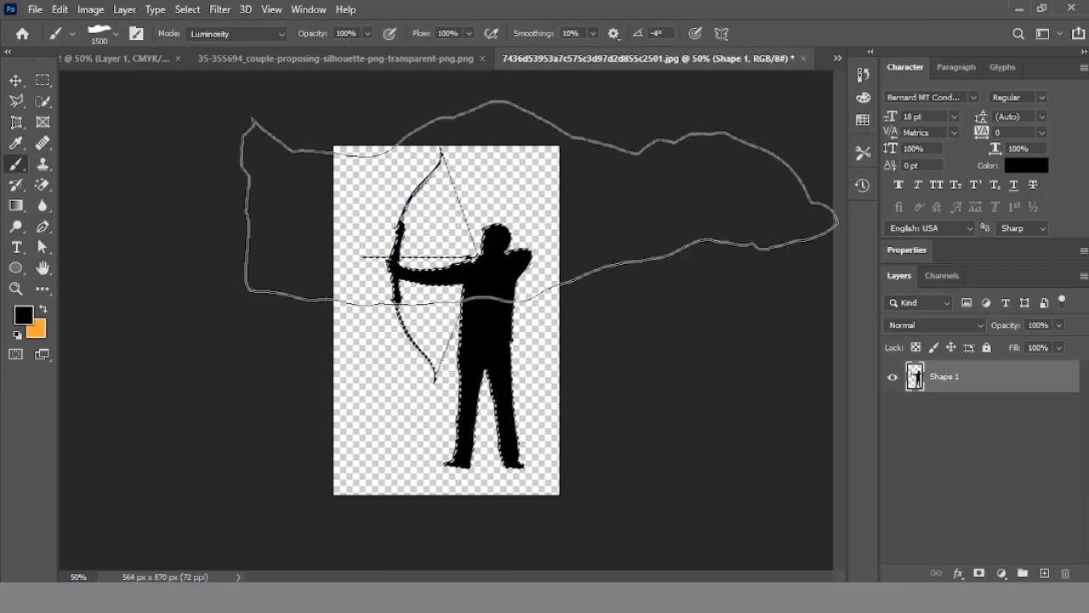
pyautogui.hotkey('ctrl', 'd')
# Step: Drag the archer into the sunset scene, scale it to about 87% and flip it horizontally
pyautogui.press('v')
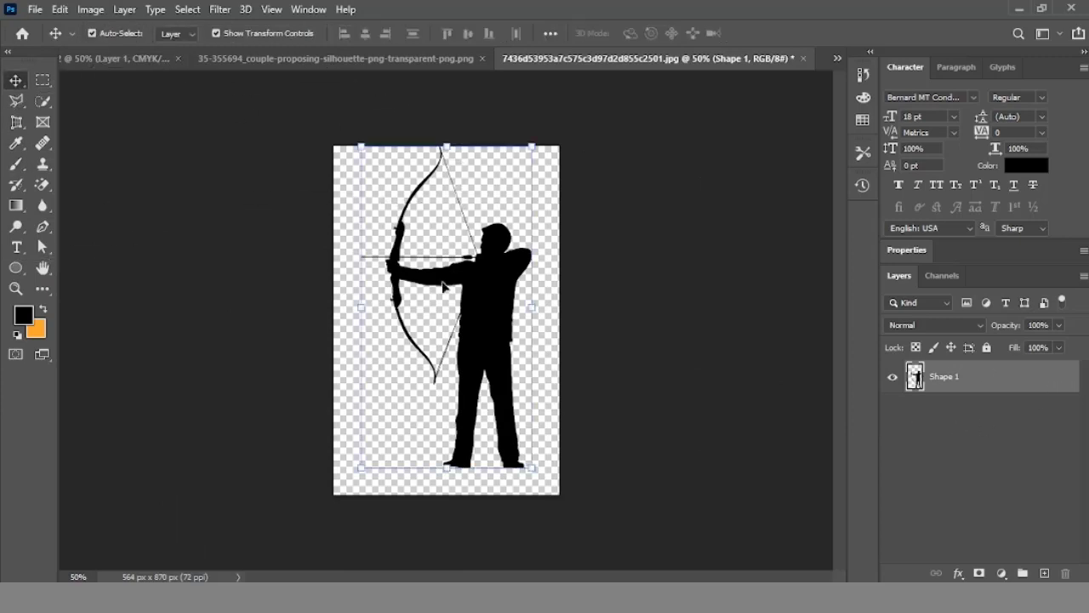
pyautogui.moveTo(442, 286)
pyautogui.mouseDown()
pyautogui.moveTo(394, 68)
pyautogui.moveTo(153, 71)
pyautogui.mouseUp()
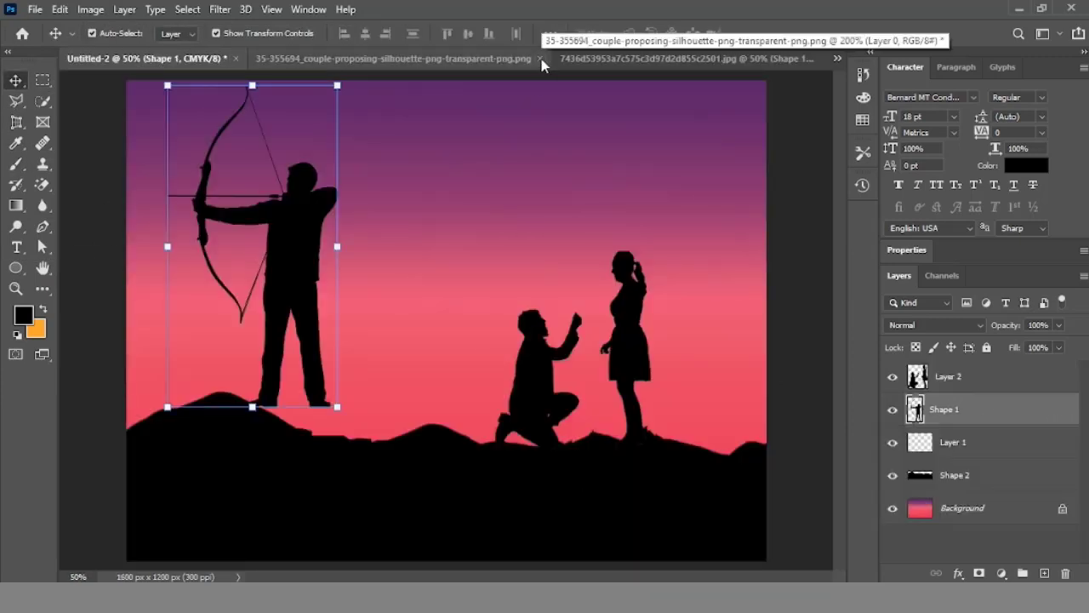
pyautogui.click(540, 58)
pyautogui.moveTo(337, 85); pyautogui.dragTo(316, 125)
pyautogui.rightClick(279, 228)
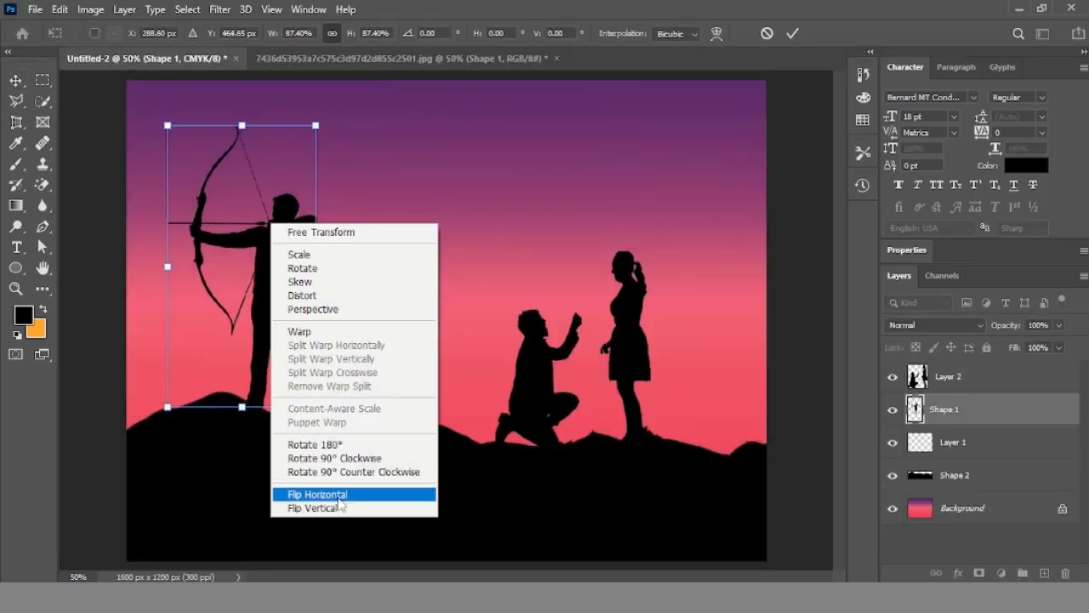
pyautogui.click(352, 489)
# Step: Tilt the archer slightly and position it on the left hill
pyautogui.moveTo(224, 316); pyautogui.dragTo(228, 318)
pyautogui.moveTo(328, 130); pyautogui.dragTo(344, 140)
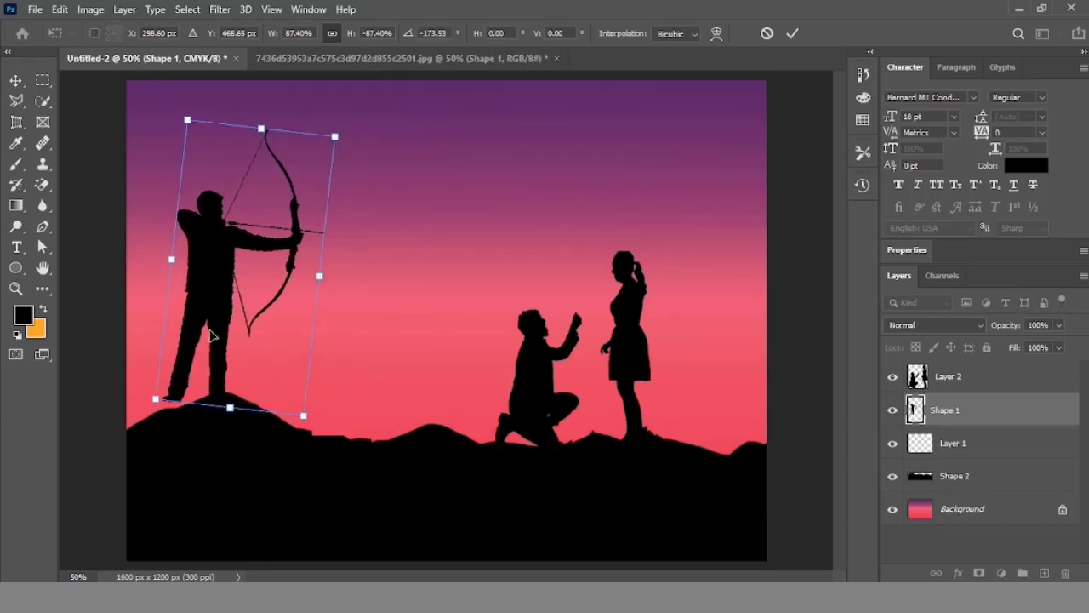
pyautogui.moveTo(224, 301); pyautogui.dragTo(179, 340)
pyautogui.moveTo(318, 169); pyautogui.dragTo(324, 174)
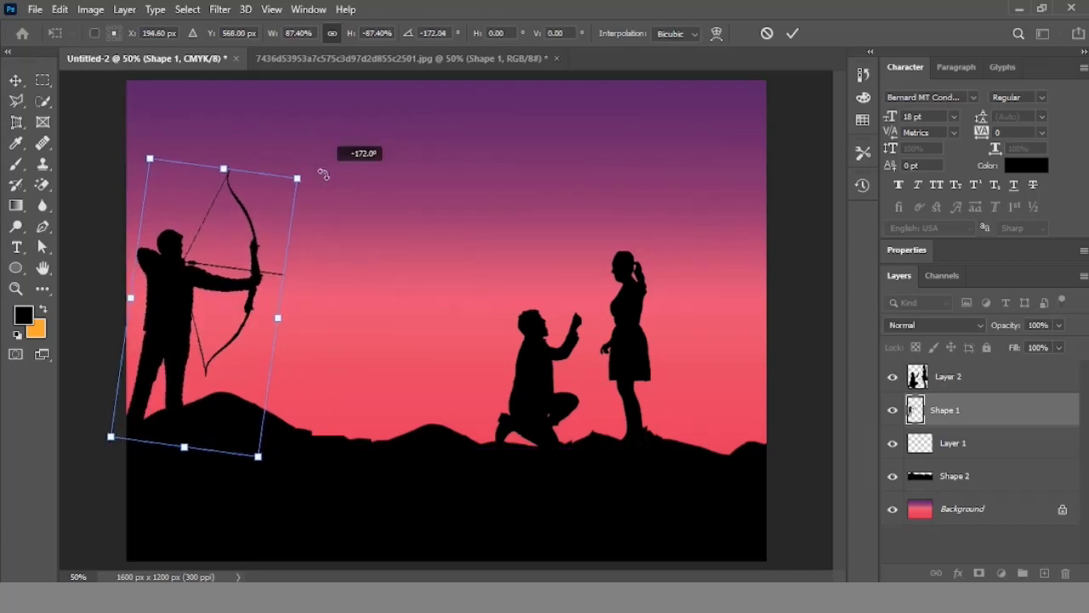
# Step: Warp the bow and arrow to aim lower, fine-tune the rotation, and close the archer source document
pyautogui.rightClick(158, 230)
pyautogui.click(253, 342)
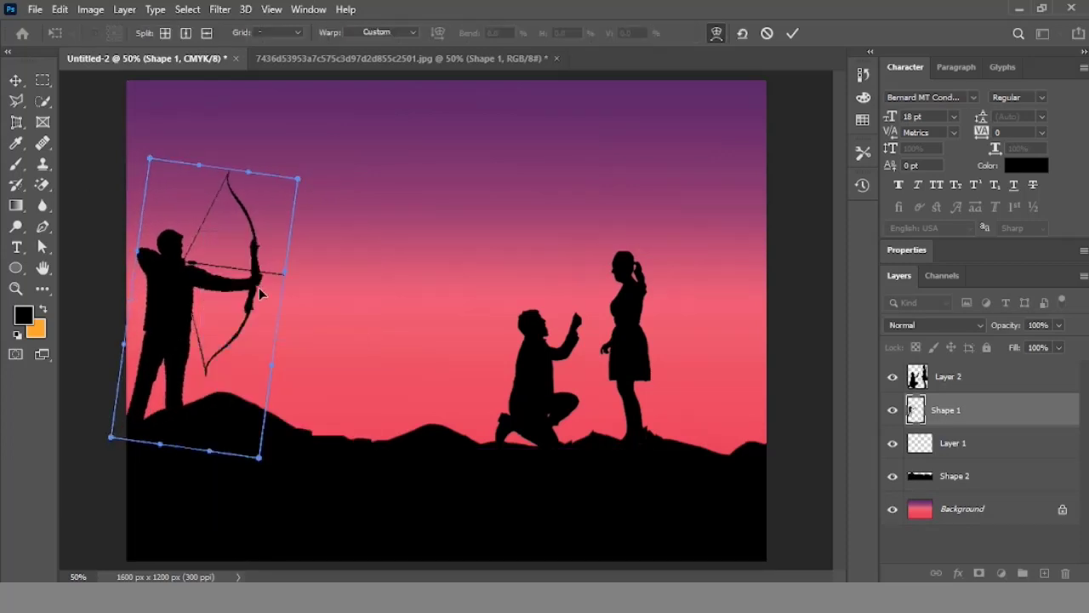
pyautogui.moveTo(282, 275); pyautogui.dragTo(283, 294)
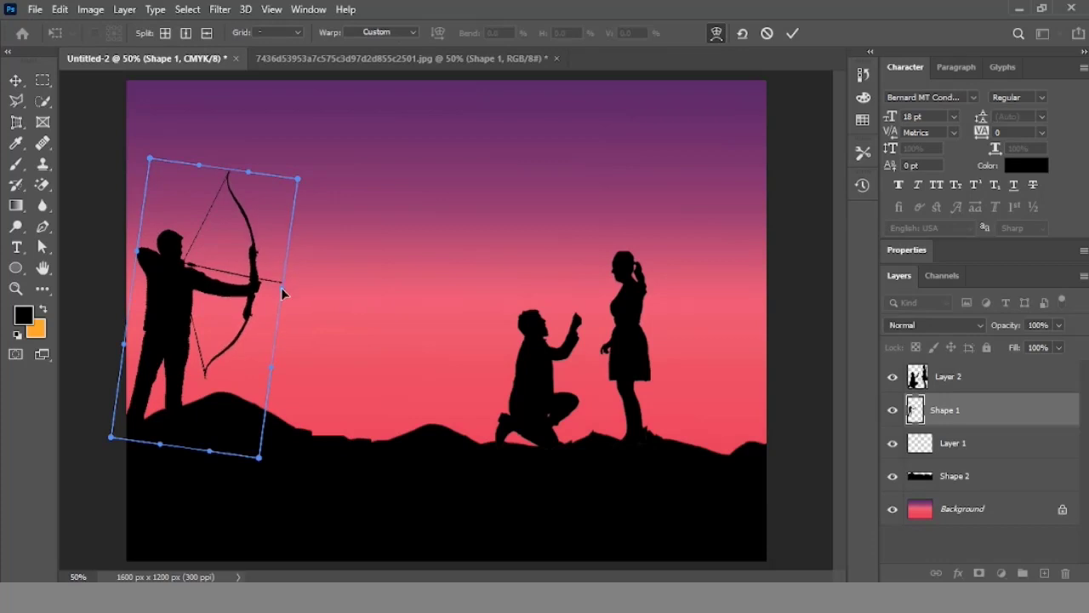
pyautogui.click(795, 34)
pyautogui.click(15, 80)
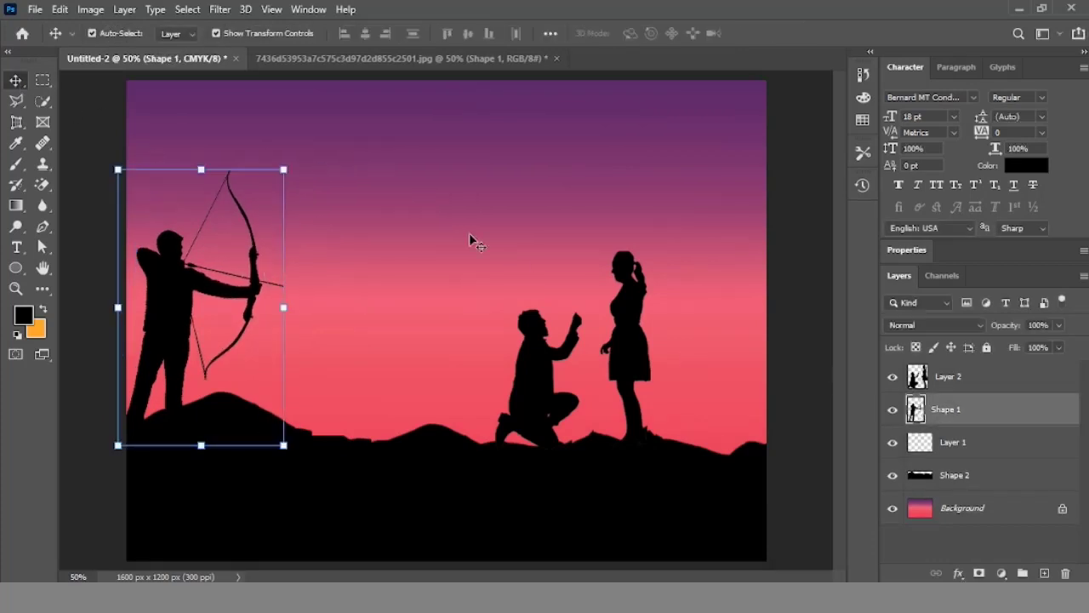
pyautogui.moveTo(300, 140); pyautogui.dragTo(303, 133)
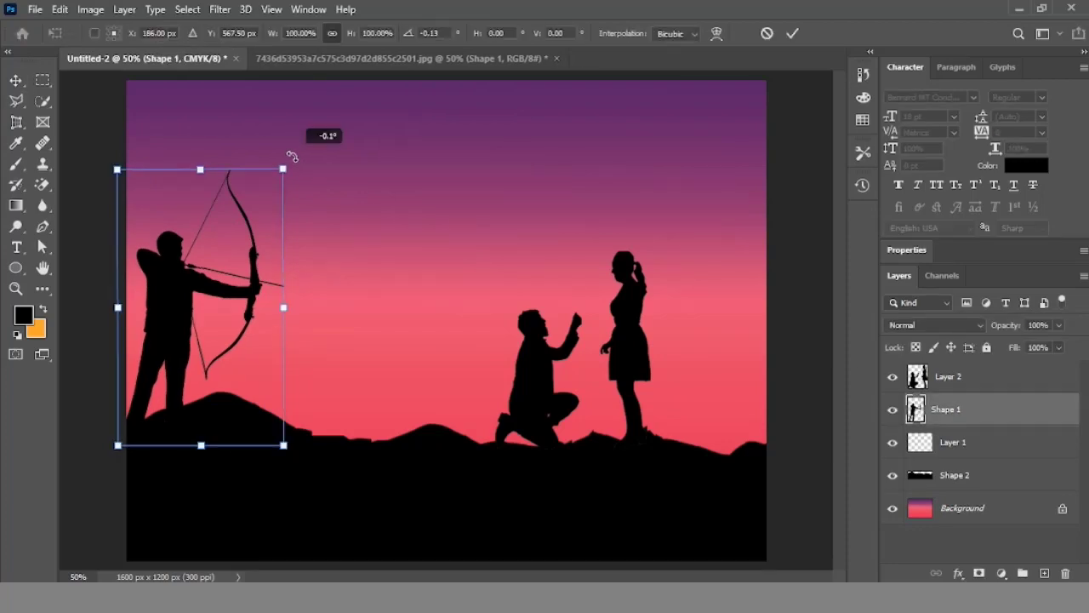
pyautogui.click(400, 58)
pyautogui.click(561, 58)
# Step: Answer the save prompt and open the arrow logo image
pyautogui.click(539, 243)
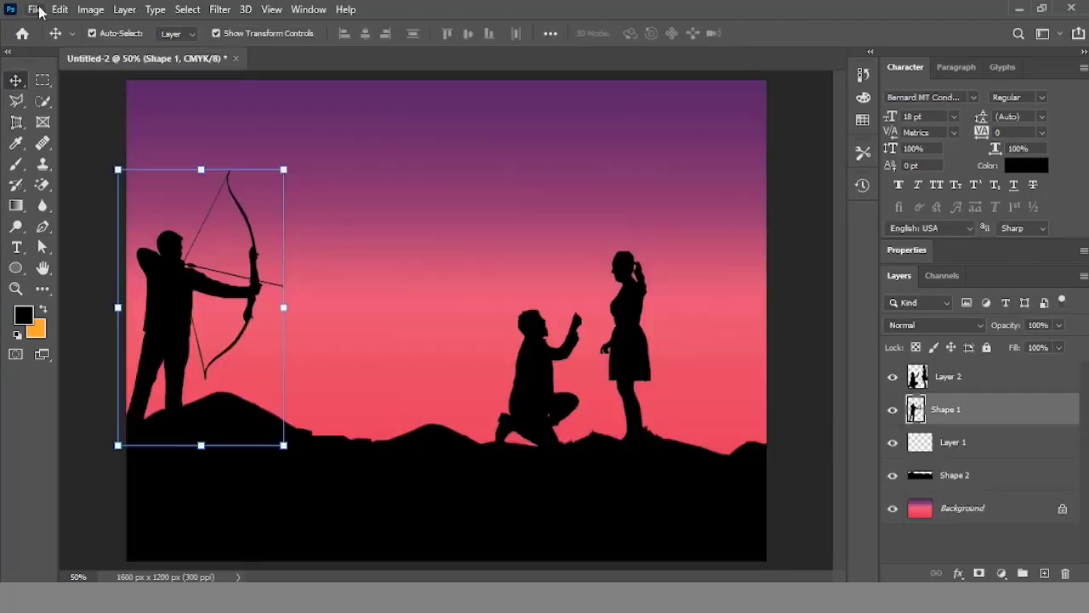
pyautogui.click(35, 10)
pyautogui.click(78, 41)
pyautogui.scroll(-3, 671, 218)
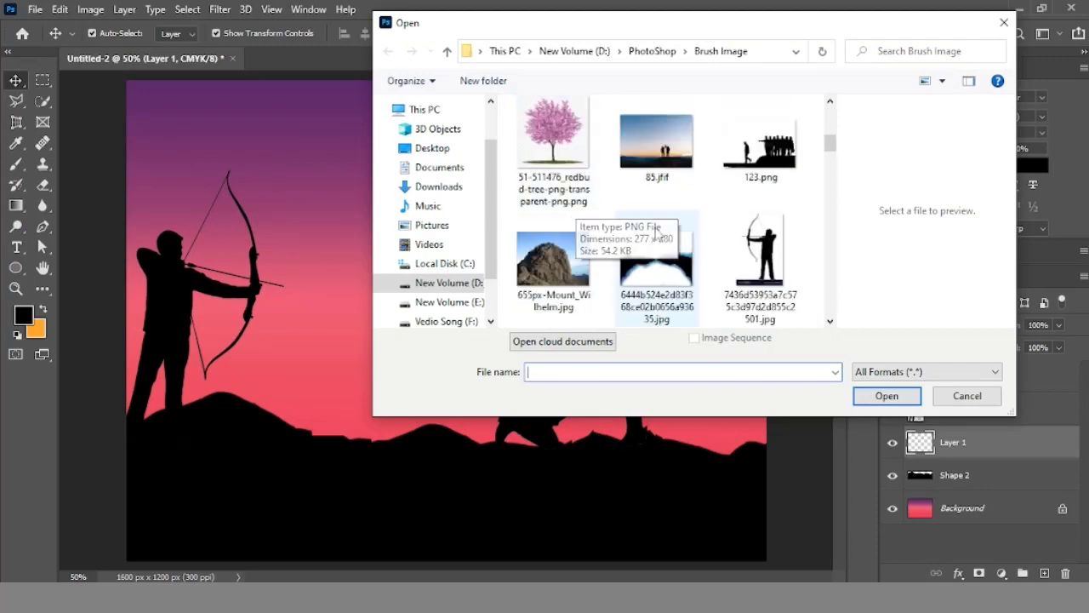
pyautogui.scroll(-3, 676, 187)
pyautogui.click(681, 168)
pyautogui.click(885, 396)
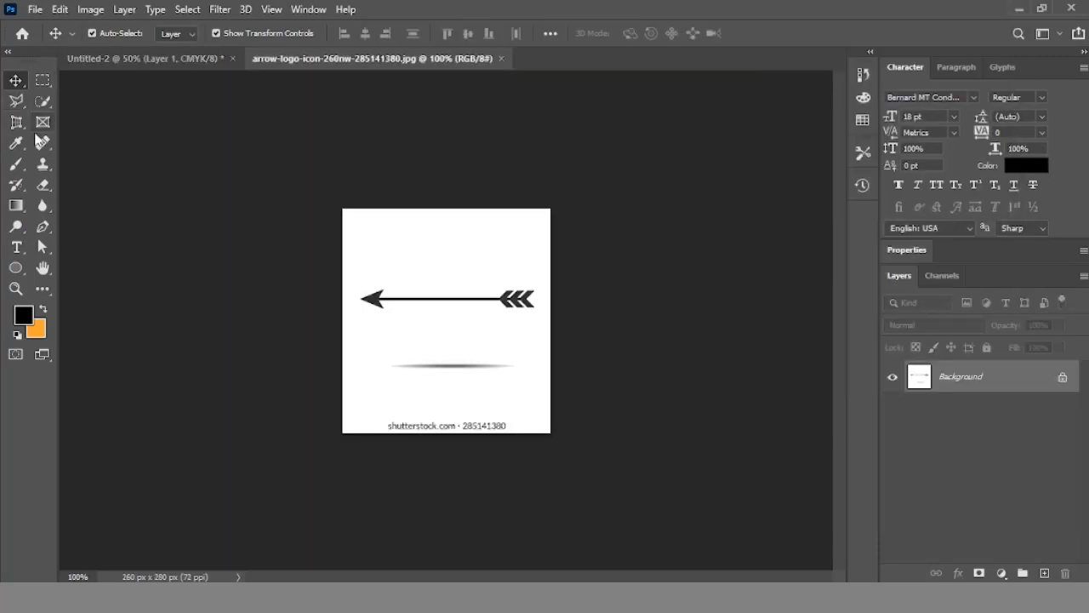
# Step: Magic Eraser the arrow logo's white background and erase its bottom watermark text
pyautogui.rightClick(42, 185)
pyautogui.click(111, 214)
pyautogui.click(474, 353)
pyautogui.rightClick(42, 185)
pyautogui.click(110, 179)
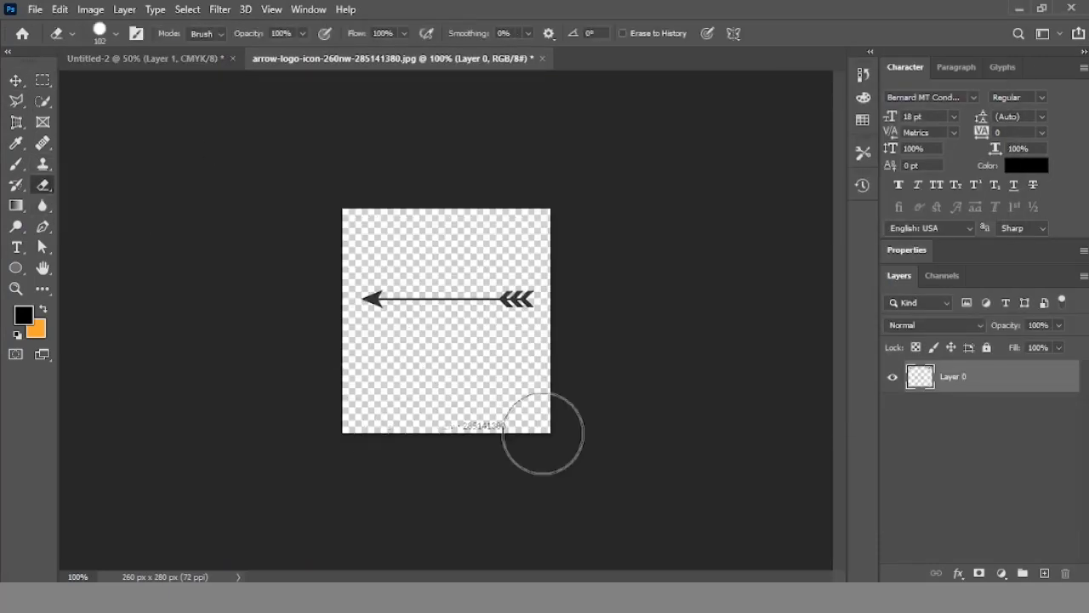
pyautogui.moveTo(542, 433); pyautogui.dragTo(451, 426)
# Step: Copy the marquee-selected arrowhead into the sunset scene, flipped horizontally to point right
pyautogui.press('m')
pyautogui.moveTo(406, 336)
pyautogui.mouseDown()
pyautogui.moveTo(340, 242)
pyautogui.moveTo(345, 229)
pyautogui.moveTo(356, 264)
pyautogui.moveTo(302, 301)
pyautogui.moveTo(313, 304)
pyautogui.mouseUp()
pyautogui.click(17, 82)
pyautogui.hotkey('ctrl', 't')
pyautogui.rightClick(328, 243)
pyautogui.click(389, 517)
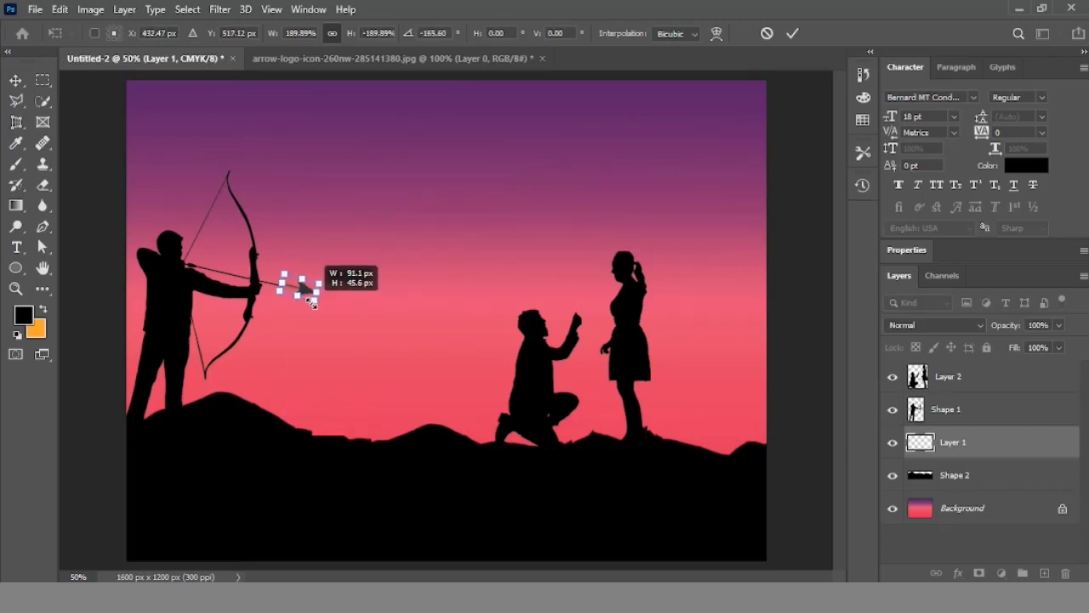
pyautogui.click(928, 414)
# Step: Select the arrowhead's layer and shrink the arrowhead
pyautogui.click(958, 419)
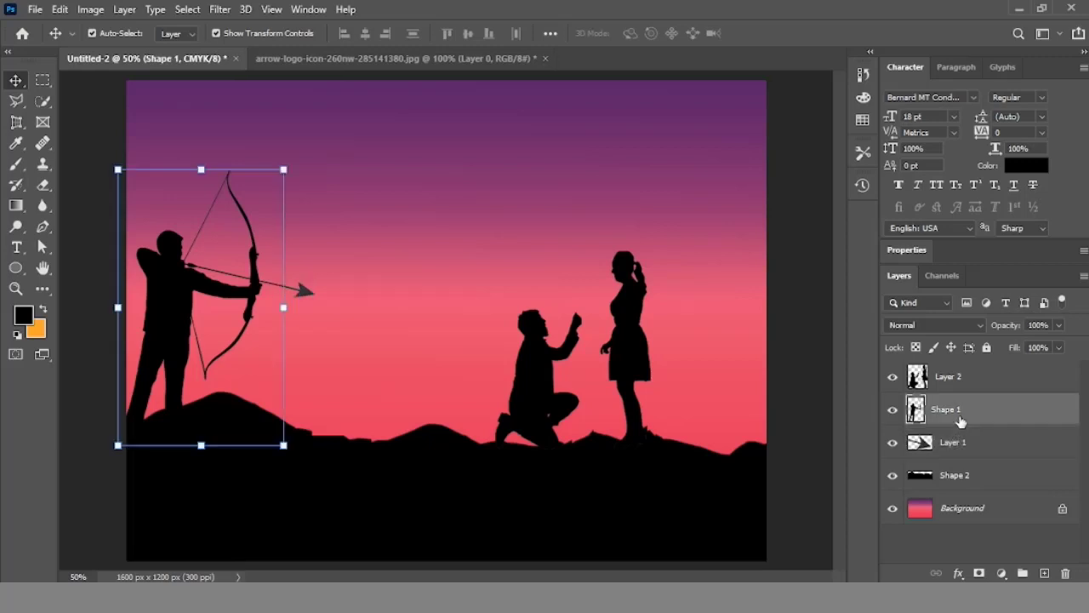
pyautogui.keyDown('ctrl'); pyautogui.click(920, 443); pyautogui.keyUp('ctrl')
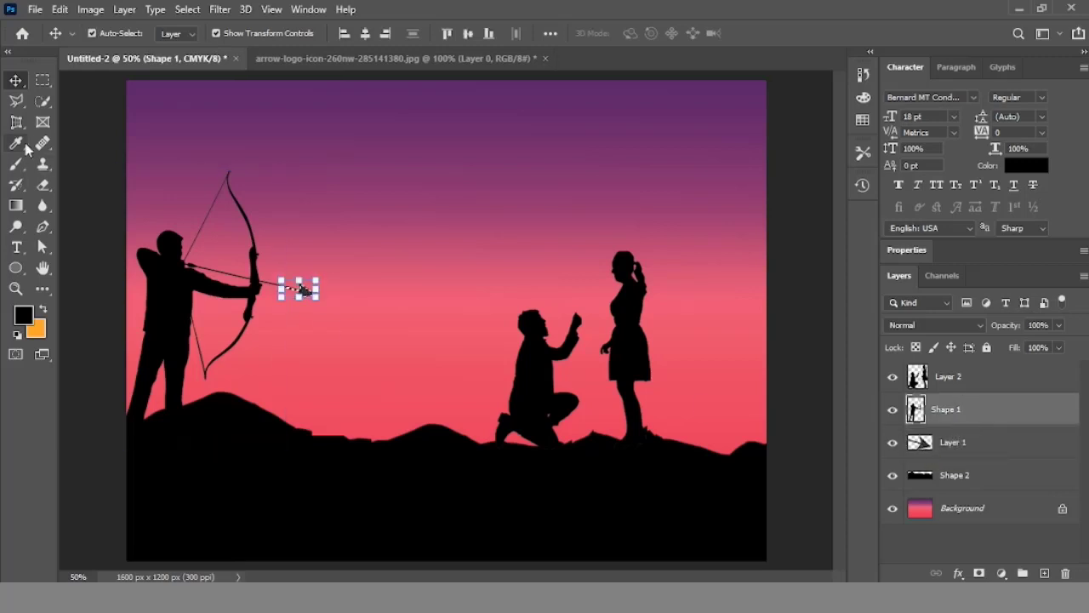
pyautogui.click(16, 164)
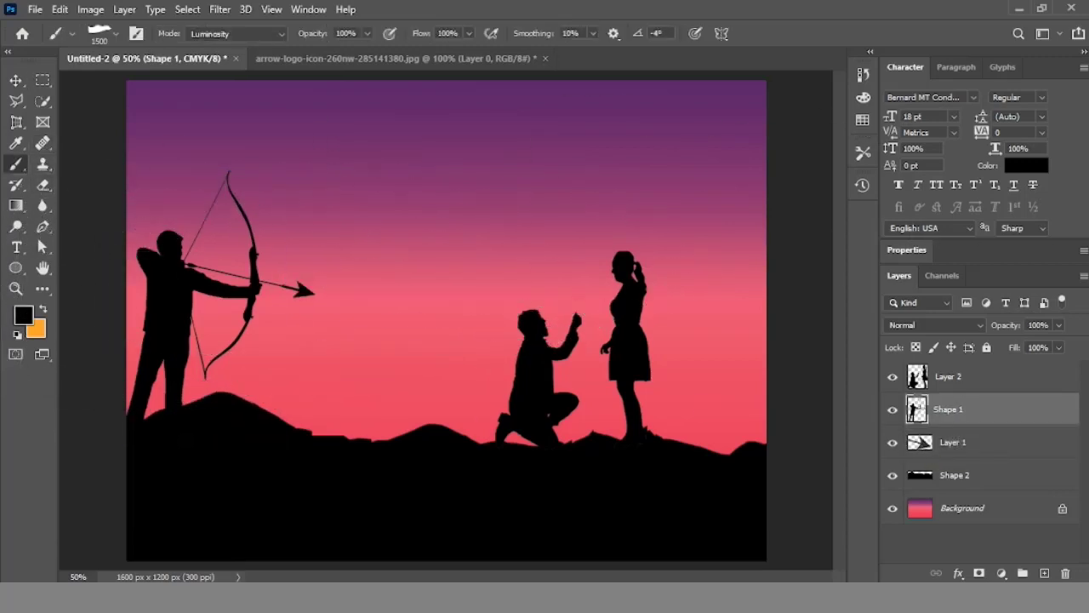
pyautogui.click(953, 442)
pyautogui.hotkey('ctrl', 't')
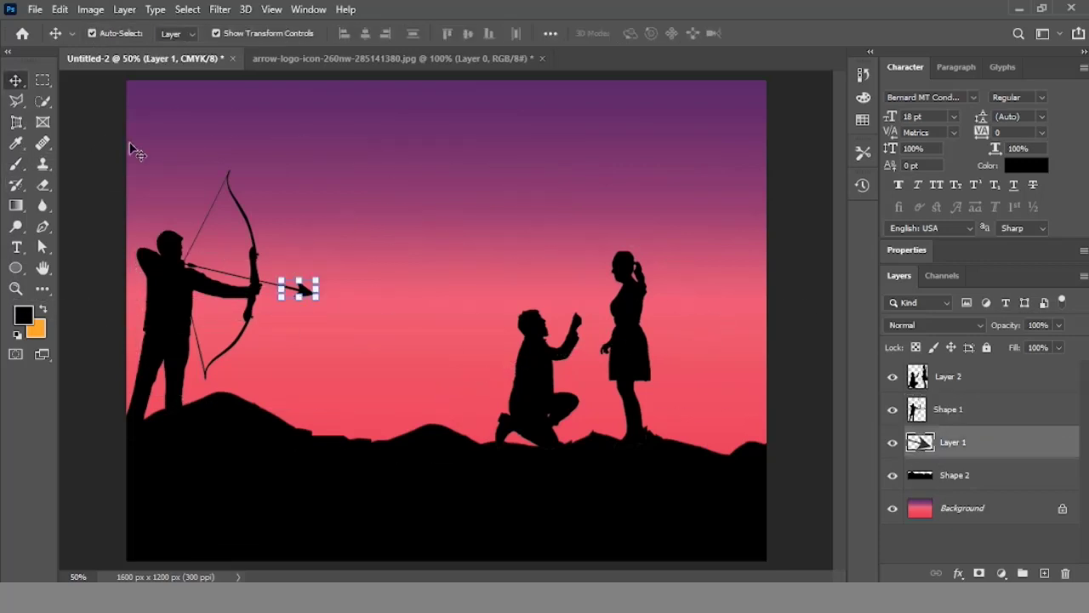
pyautogui.moveTo(315, 299); pyautogui.dragTo(306, 290)
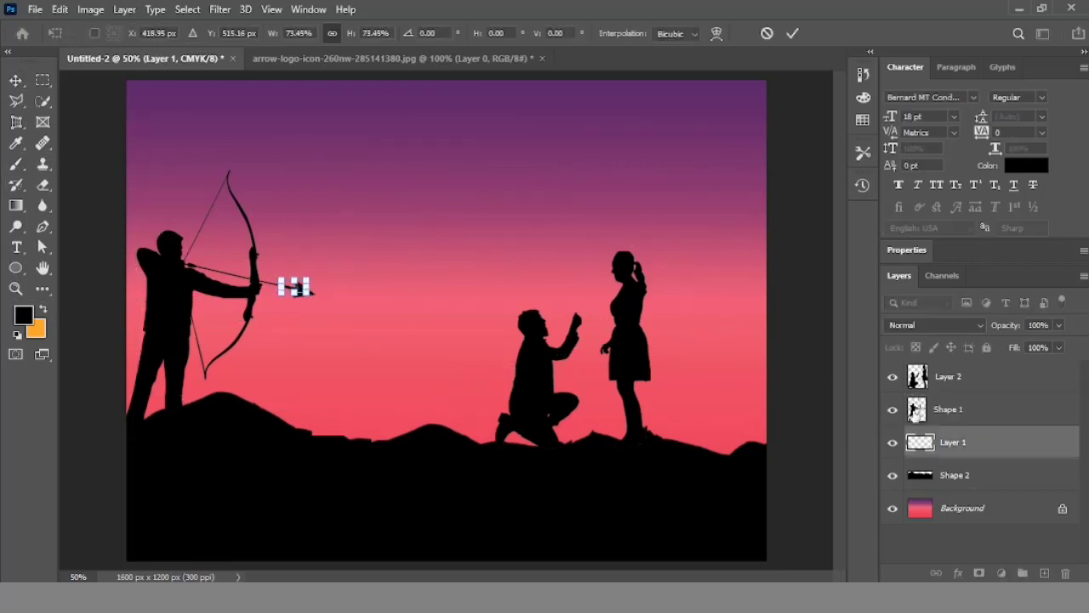
pyautogui.press('Return')
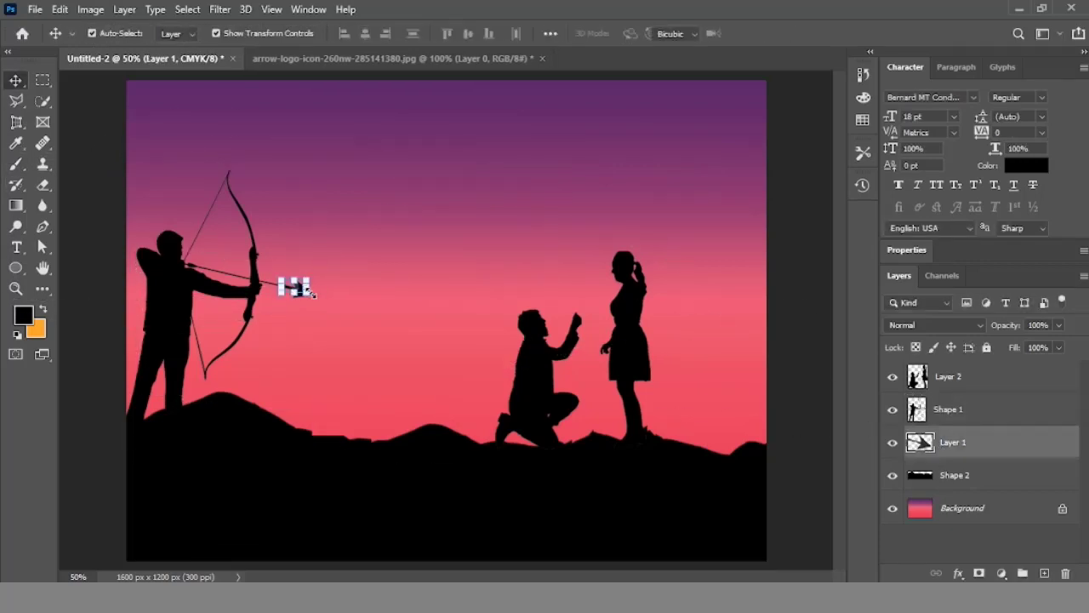
# Step: Enlarge the arrowhead to about 527%, then delete that layer and show the arrow shaft layer
pyautogui.hotkey('ctrl', 't')
pyautogui.moveTo(313, 294); pyautogui.dragTo(417, 314)
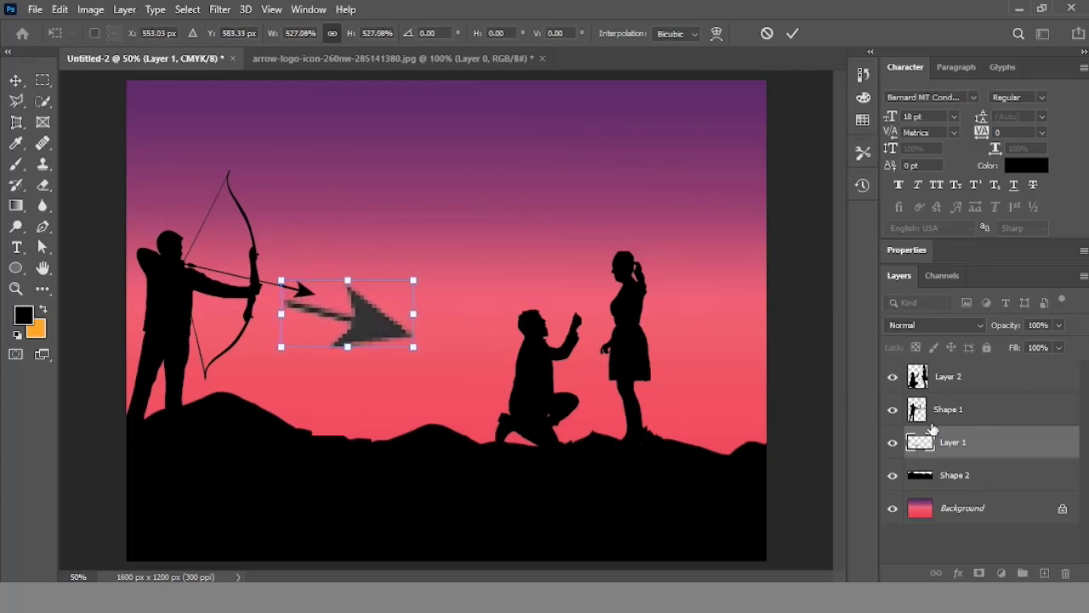
pyautogui.press('Return')
pyautogui.click(893, 409)
pyautogui.press('Delete')
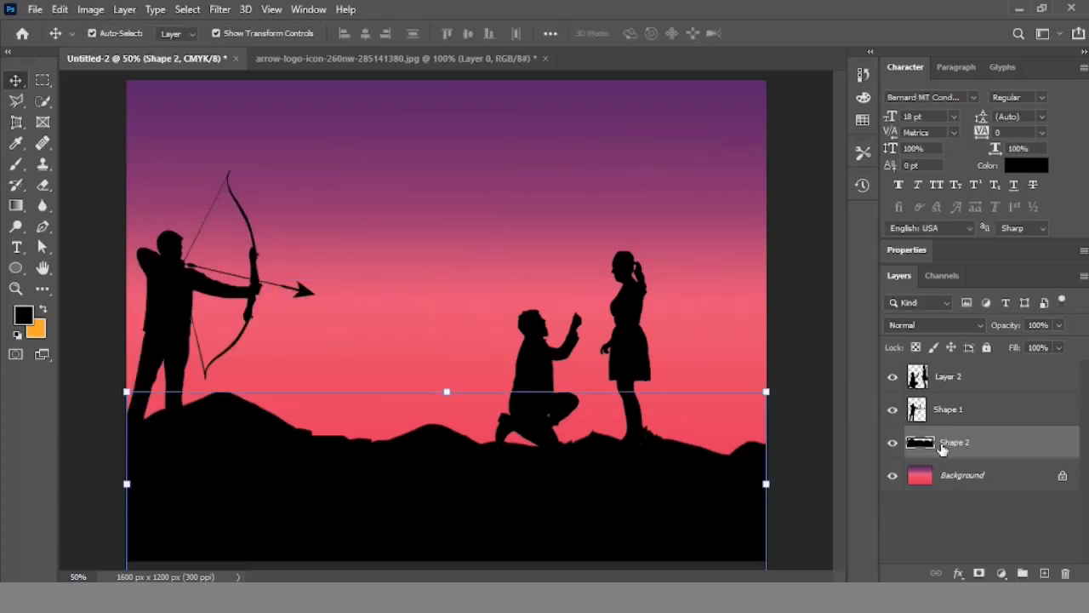
pyautogui.click(940, 412)
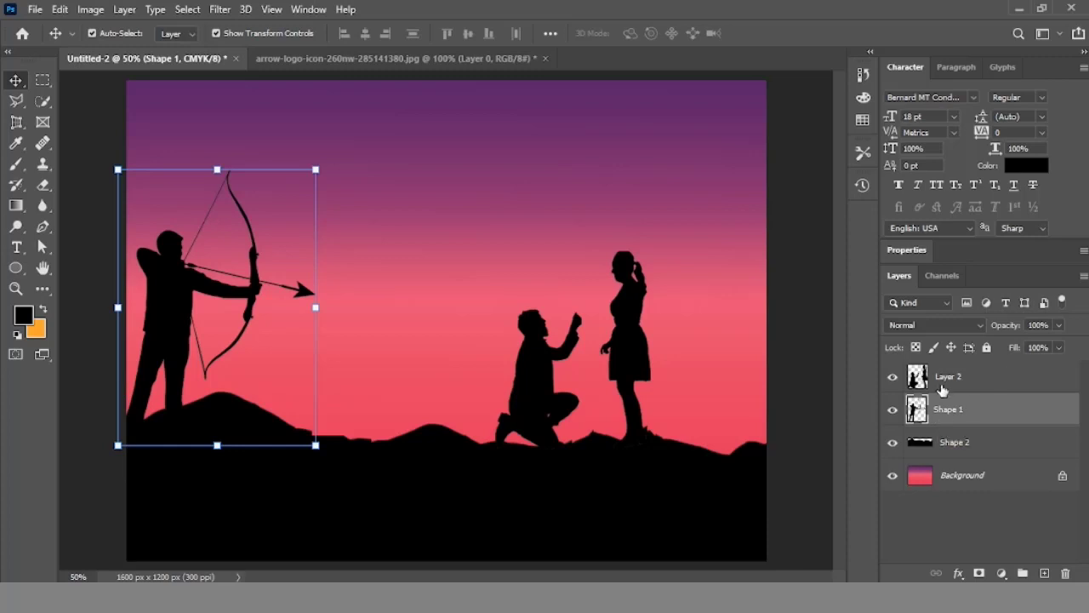
# Step: Add an empty layer above the archer and marquee-select the arrow in the icon image
pyautogui.click(947, 397)
pyautogui.click(958, 425)
pyautogui.click(1044, 572)
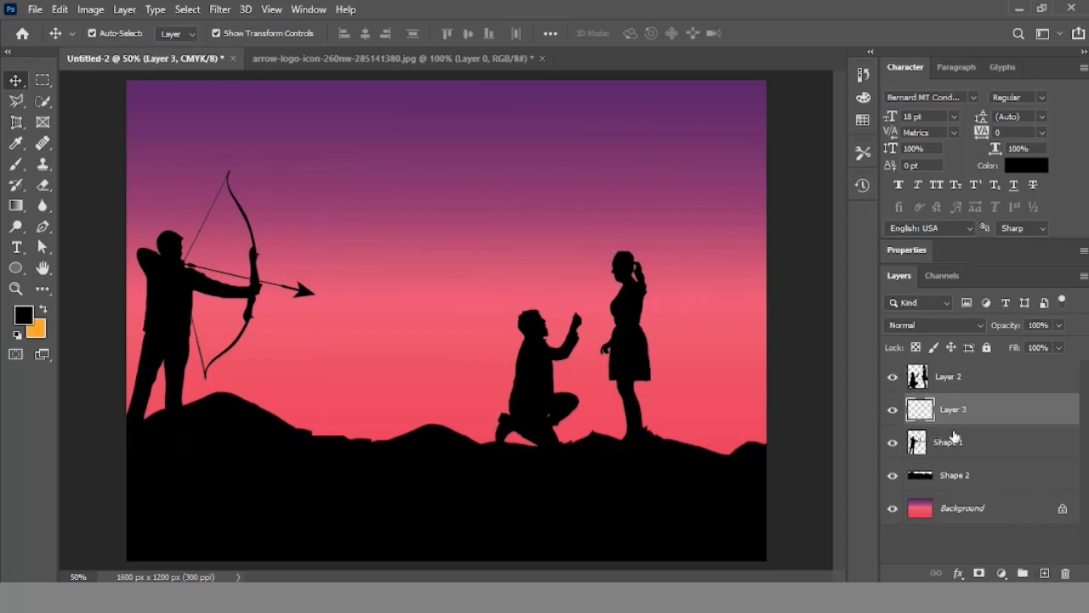
pyautogui.click(260, 56)
pyautogui.click(425, 281)
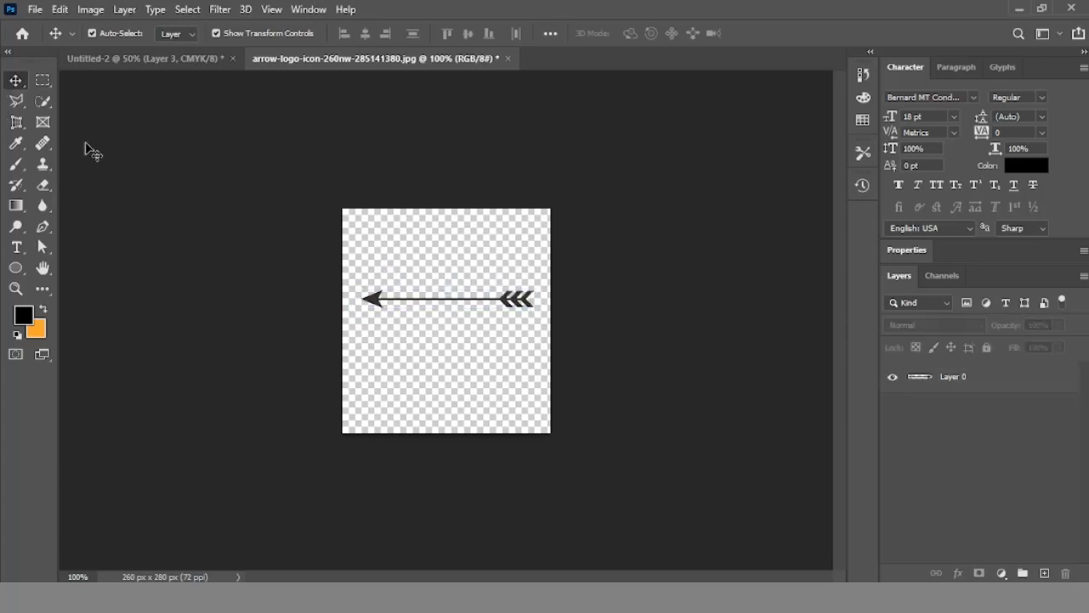
pyautogui.press('m')
pyautogui.moveTo(358, 274); pyautogui.dragTo(551, 339)
# Step: Move the arrow into the silhouette scene, flipped horizontally across the kneeling man
pyautogui.click(16, 80)
pyautogui.moveTo(417, 299)
pyautogui.mouseDown()
pyautogui.moveTo(366, 217)
pyautogui.moveTo(443, 211)
pyautogui.moveTo(476, 320)
pyautogui.moveTo(540, 374)
pyautogui.mouseUp()
pyautogui.rightClick(411, 197)
pyautogui.click(487, 473)
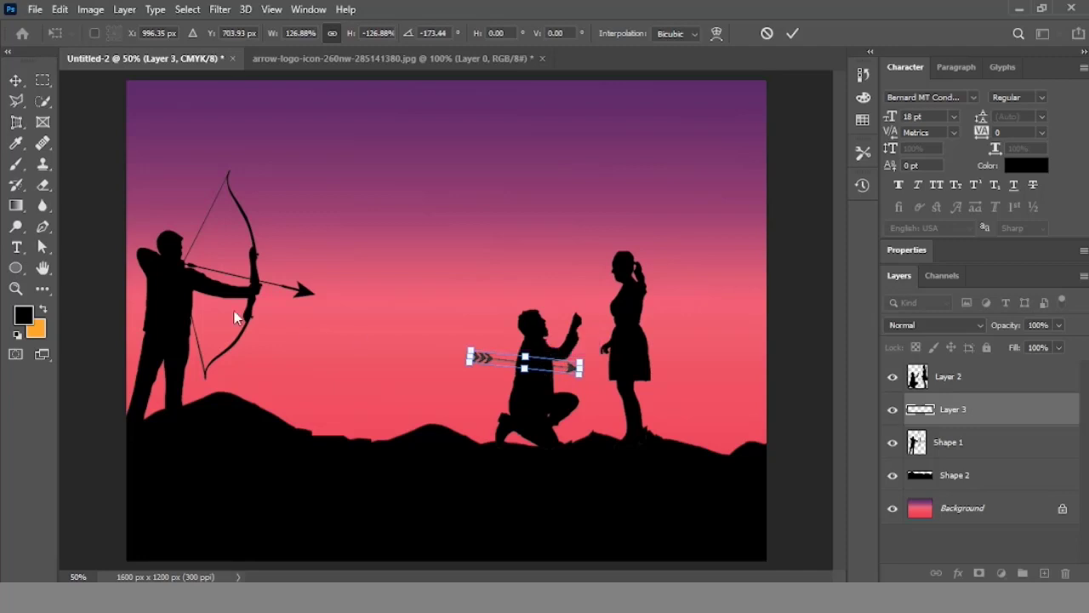
pyautogui.click(940, 442)
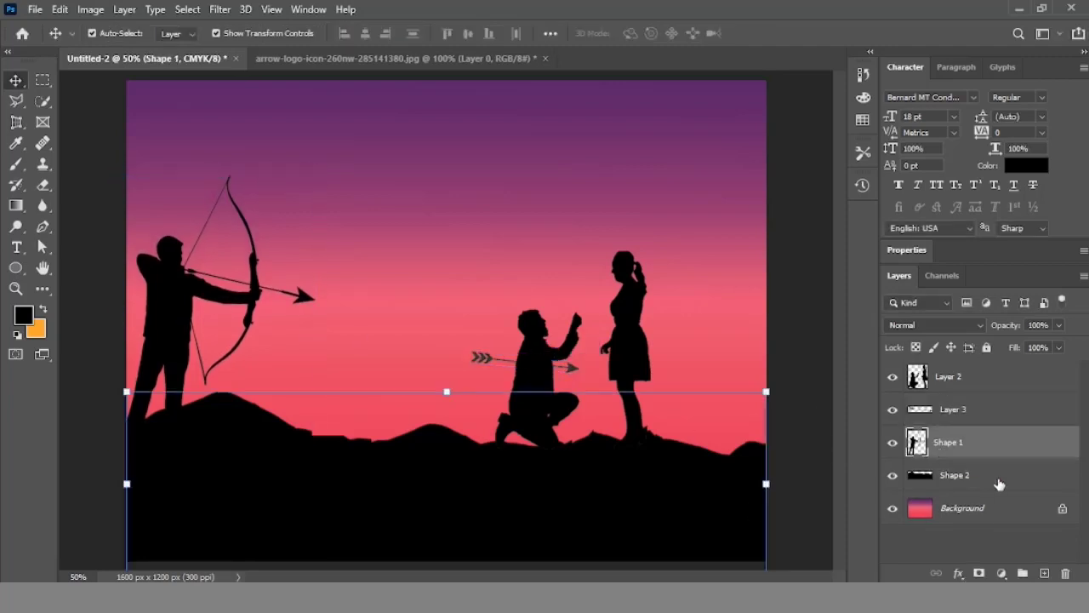
# Step: Reselect the archer layer and commit a Free Transform on it
pyautogui.click(1000, 484)
pyautogui.click(956, 438)
pyautogui.click(960, 387)
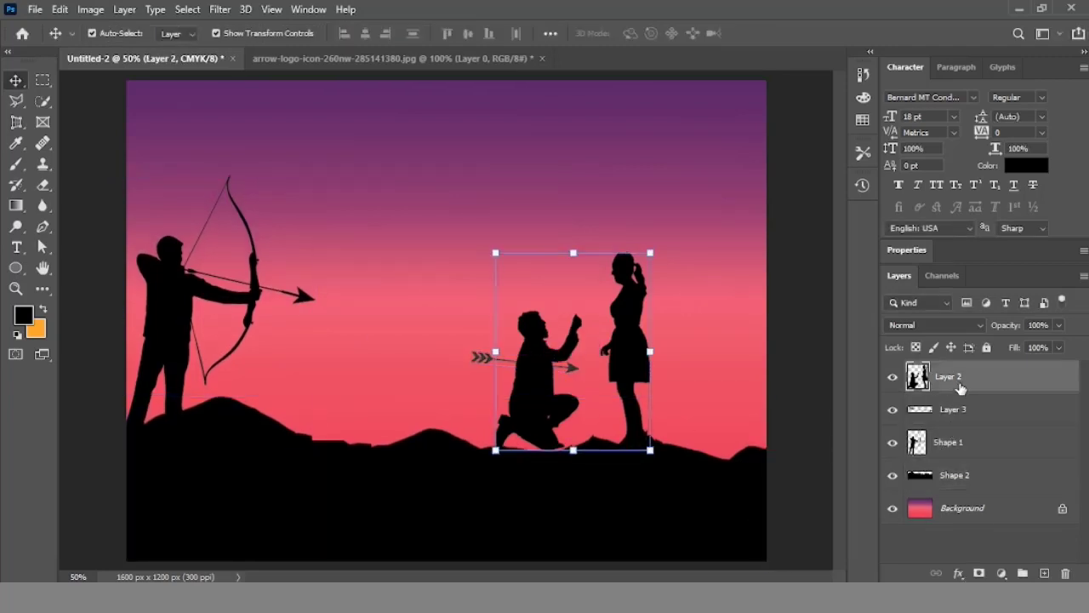
pyautogui.click(956, 444)
pyautogui.hotkey('ctrl', 't')
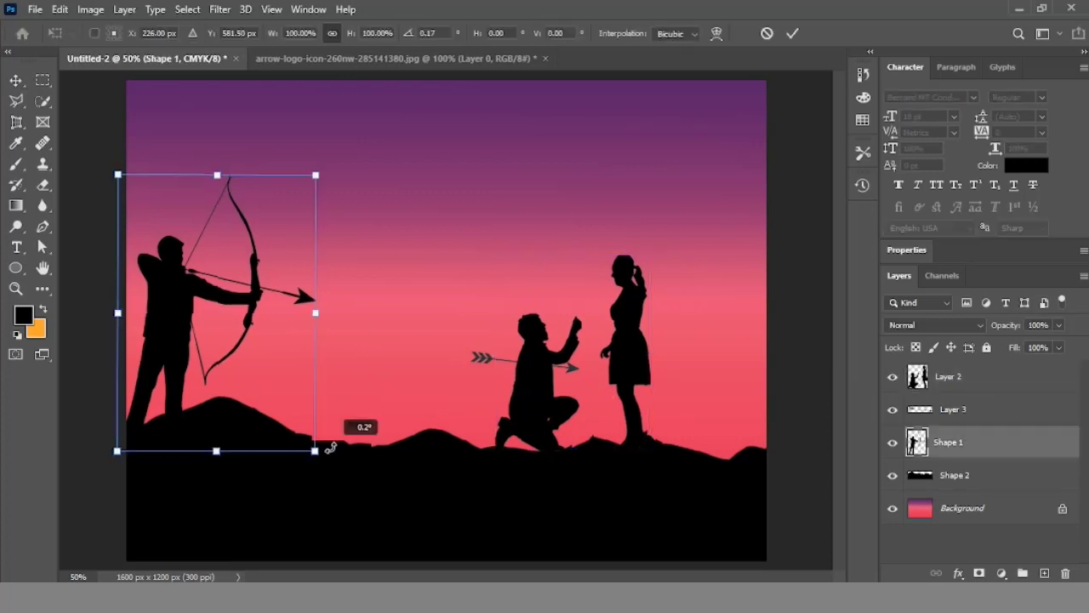
pyautogui.press('Return')
pyautogui.click(479, 357)
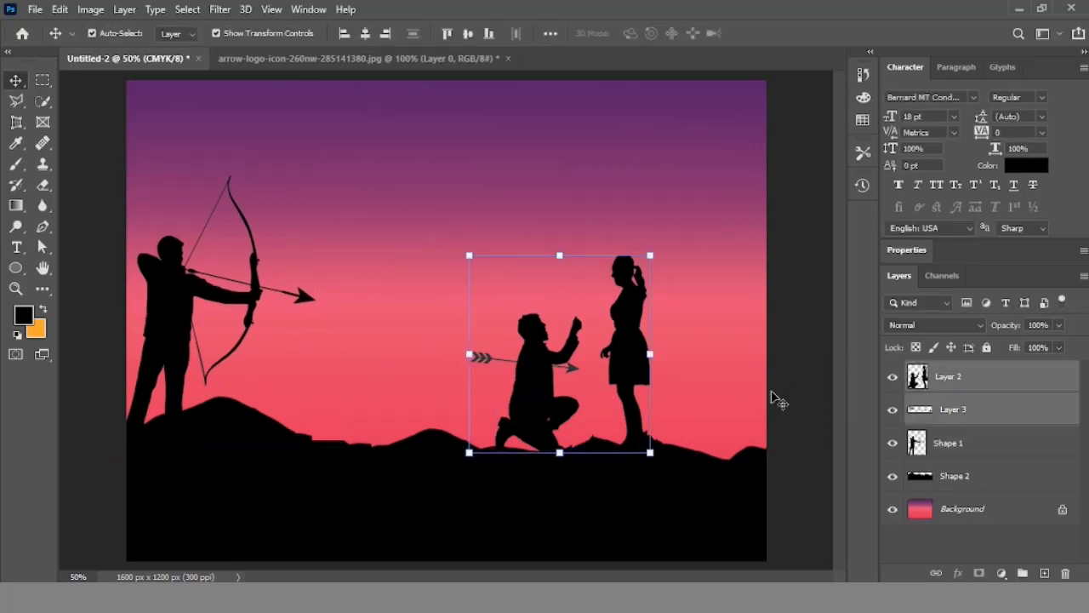
# Step: Merge the archer layer with the new arrow layer
pyautogui.moveTo(936, 442); pyautogui.dragTo(929, 417)
pyautogui.click(923, 413)
pyautogui.click(15, 165)
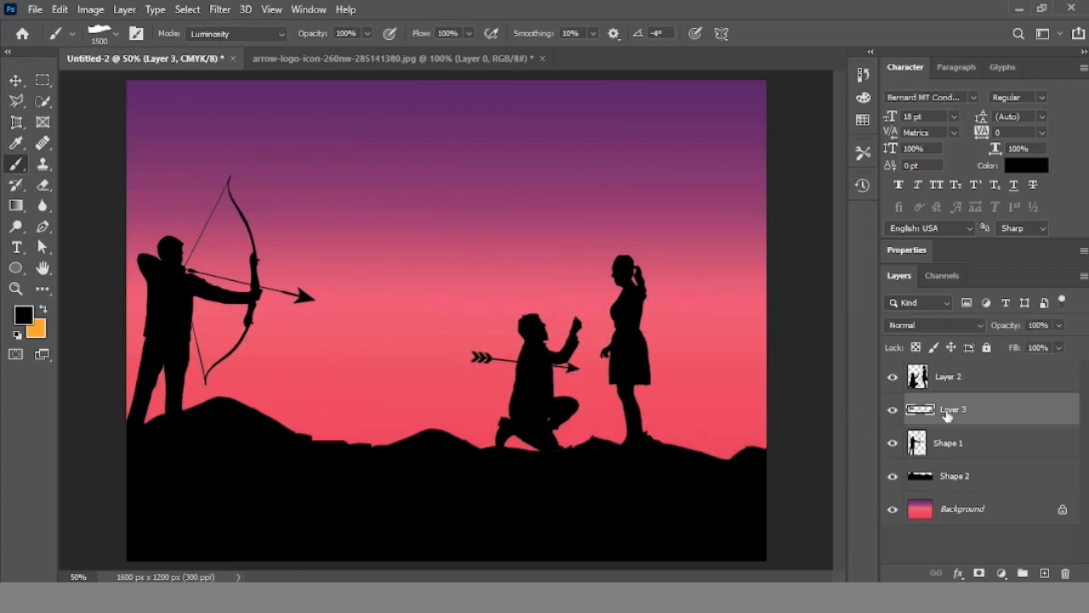
pyautogui.keyDown('ctrl'); pyautogui.click(926, 446); pyautogui.keyUp('ctrl')
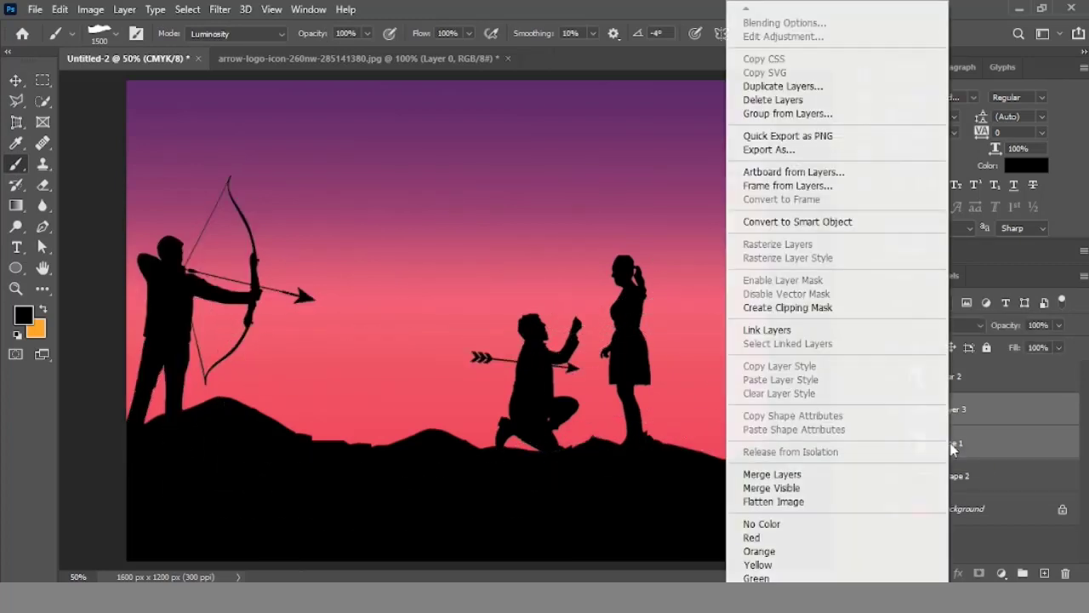
pyautogui.rightClick(943, 442)
pyautogui.click(772, 474)
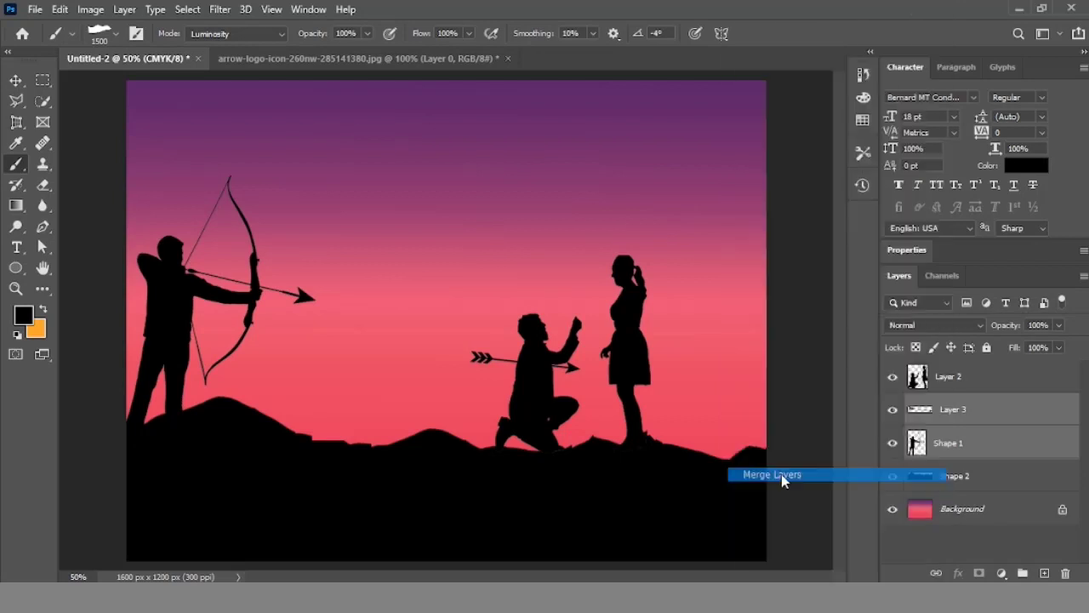
# Step: Add new empty layers above the couple and above the sky background
pyautogui.click(973, 375)
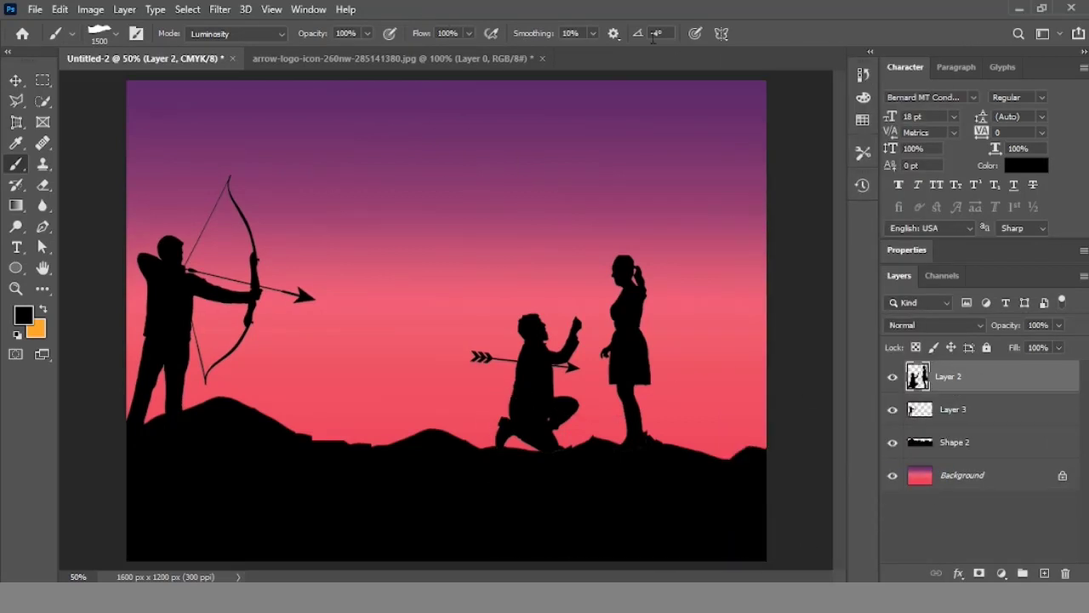
pyautogui.click(1045, 573)
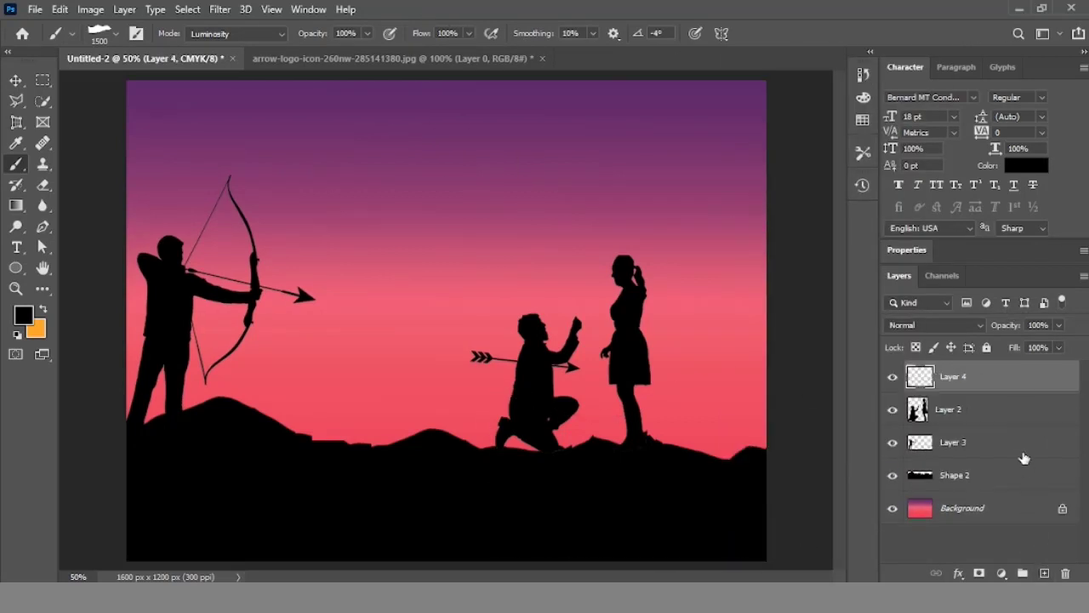
pyautogui.click(943, 508)
pyautogui.click(1044, 573)
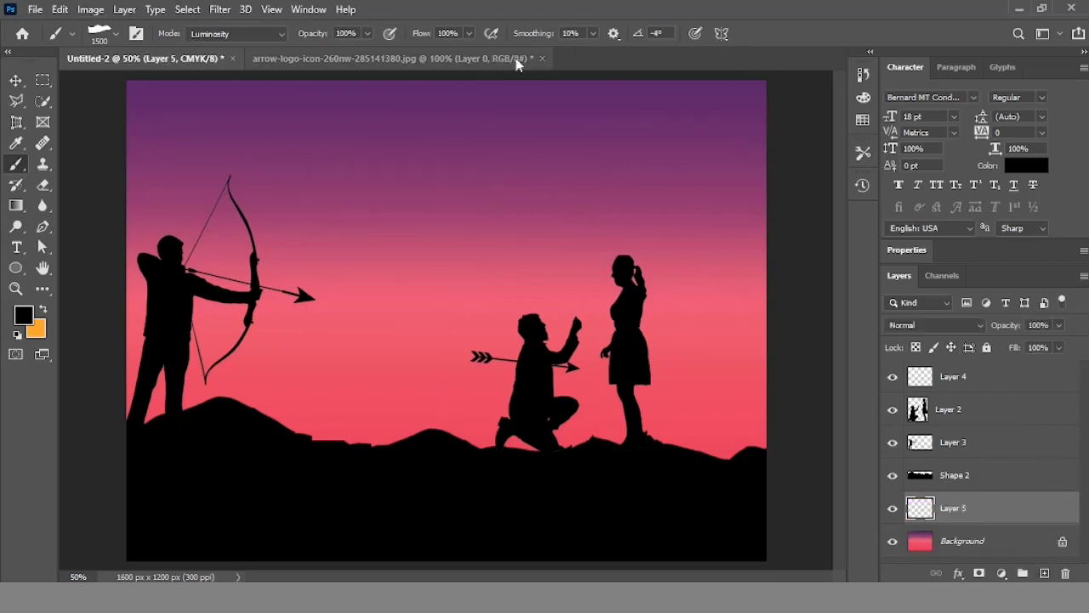
# Step: Close the arrow icon image and open download (3).jfif
pyautogui.click(544, 59)
pyautogui.click(35, 9)
pyautogui.click(51, 43)
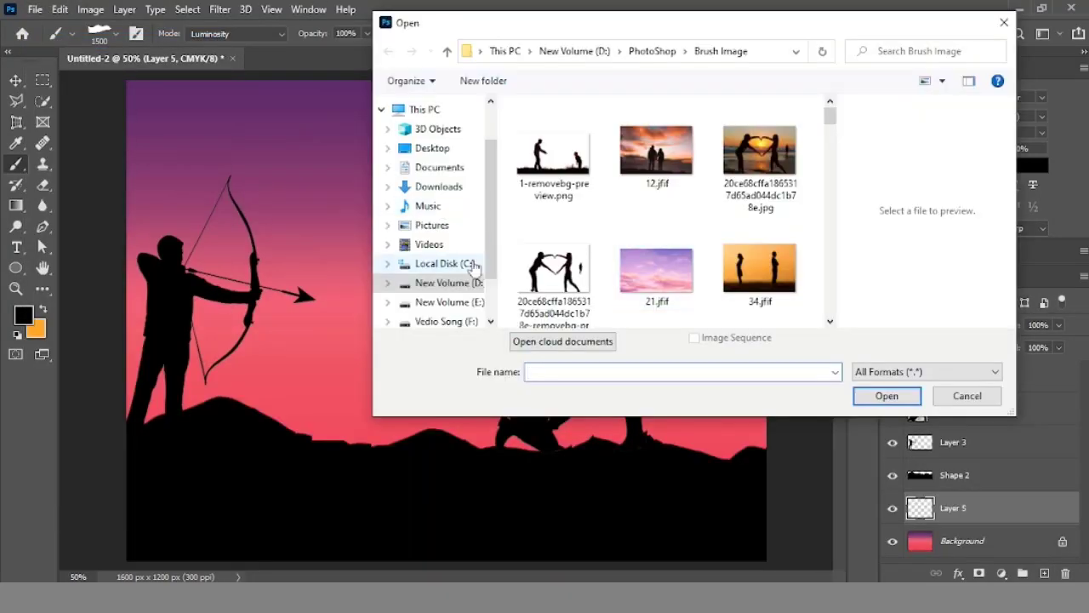
pyautogui.scroll(-3, 630, 246)
pyautogui.scroll(-3, 631, 247)
pyautogui.doubleClick(759, 271)
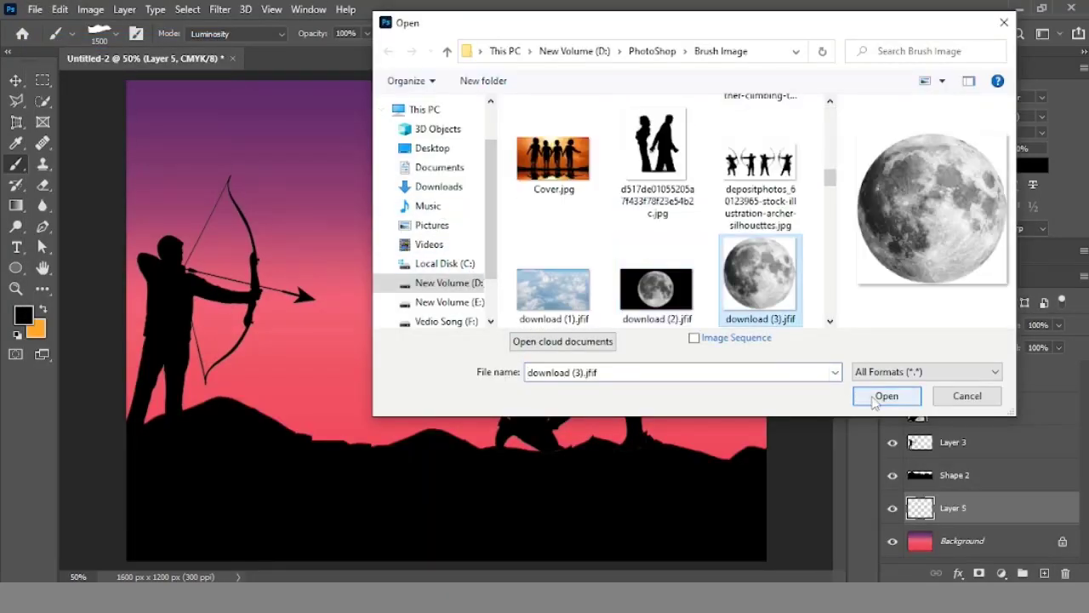
# Step: Select the moon with a snug elliptical marquee, drag it into Untitled-2, and start transforming it
pyautogui.rightClick(42, 80)
pyautogui.click(102, 94)
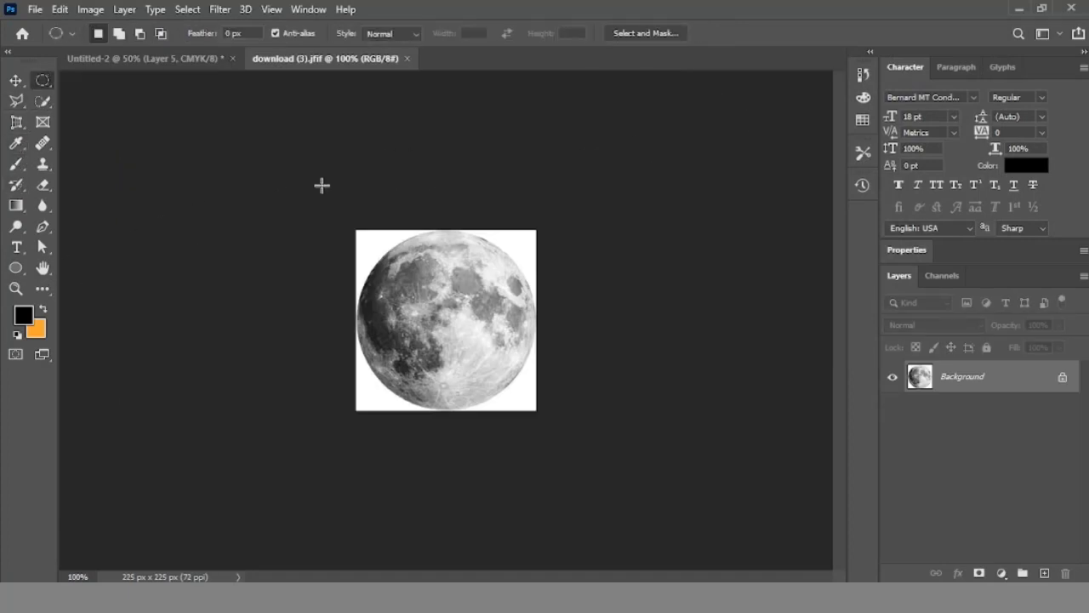
pyautogui.moveTo(368, 243); pyautogui.dragTo(572, 405)
pyautogui.click(571, 405)
pyautogui.moveTo(358, 227); pyautogui.dragTo(531, 402)
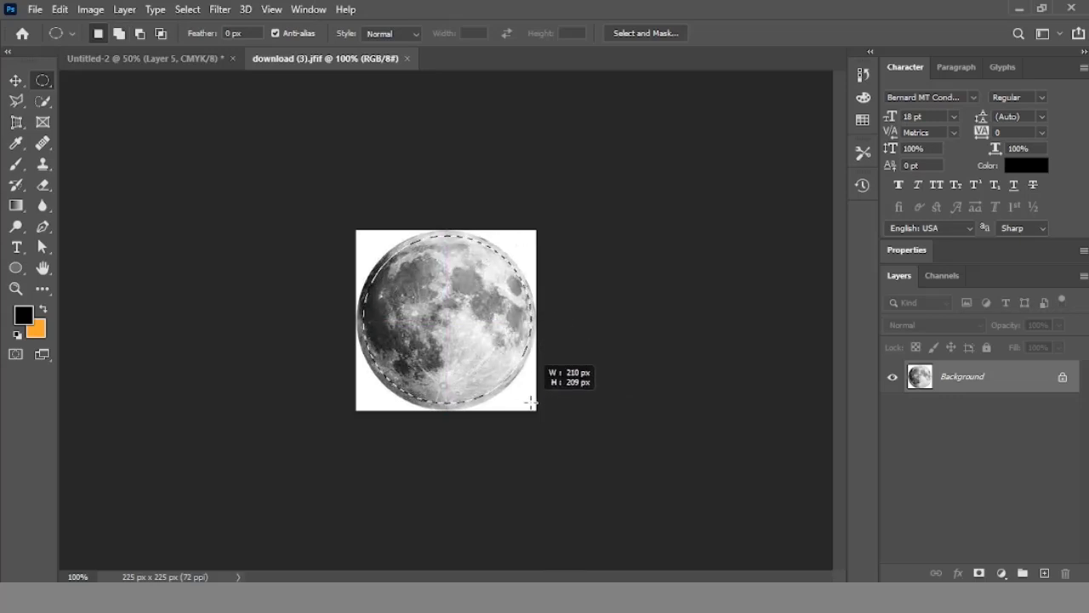
pyautogui.press('v')
pyautogui.moveTo(460, 309)
pyautogui.mouseDown()
pyautogui.moveTo(209, 72)
pyautogui.moveTo(419, 213)
pyautogui.moveTo(502, 138)
pyautogui.moveTo(478, 284)
pyautogui.mouseUp()
pyautogui.hotkey('ctrl', 't')
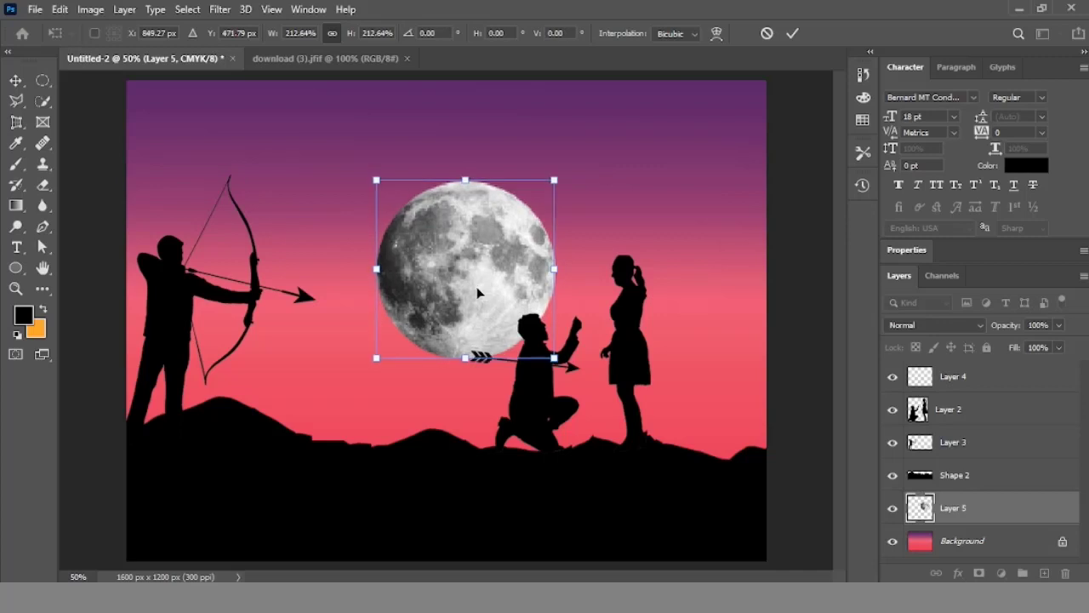
# Step: Commit the moon at about 212% and nudge the couple and archer left
pyautogui.press('Return')
pyautogui.click(943, 420)
pyautogui.hotkey('shift', 'Left')
pyautogui.hotkey('shift', 'Left')
pyautogui.hotkey('shift', 'Left')
pyautogui.hotkey('shift', 'Left')
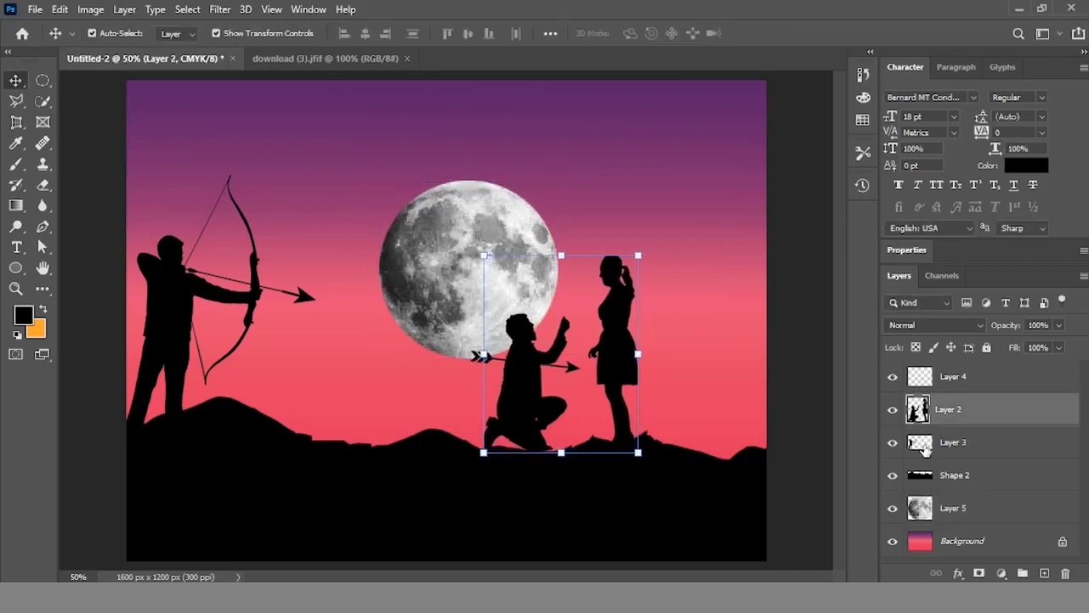
pyautogui.hotkey('shift', 'Left')
pyautogui.click(926, 449)
pyautogui.hotkey('shift', 'Left')
# Step: Nudge the couple layer two steps back to the right
pyautogui.click(943, 385)
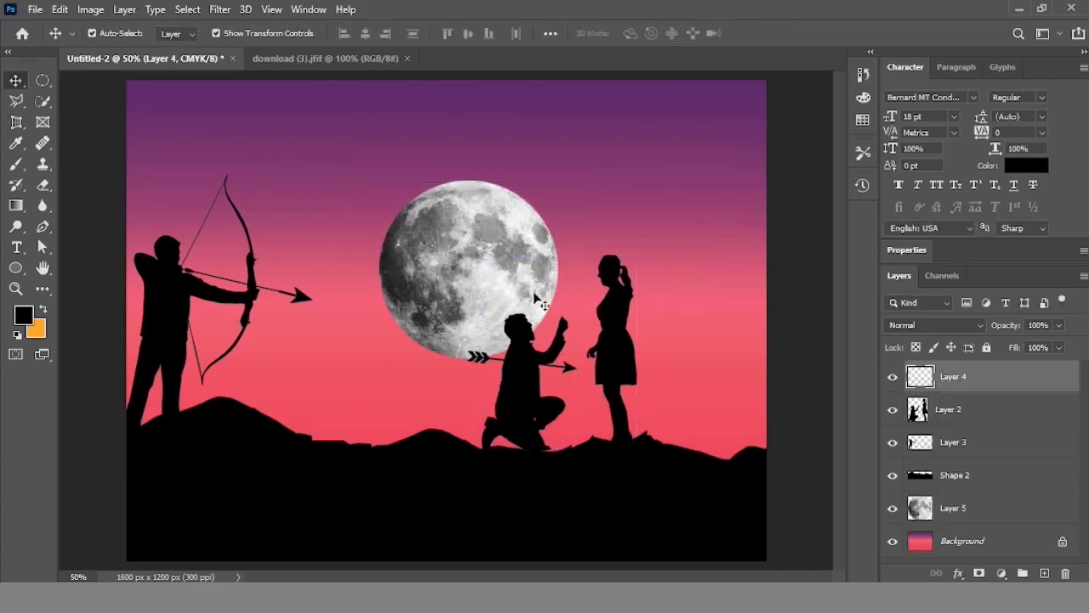
pyautogui.click(468, 255)
pyautogui.click(946, 419)
pyautogui.hotkey('shift', 'Right')
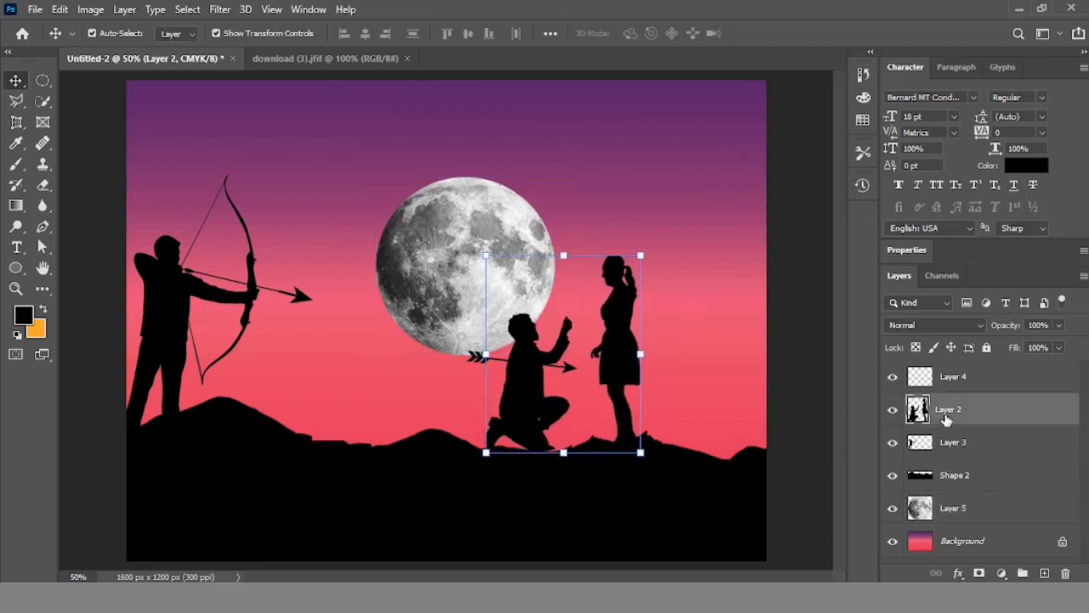
pyautogui.hotkey('shift', 'Right')
pyautogui.hotkey('shift', 'Right')
pyautogui.hotkey('shift', 'Right')
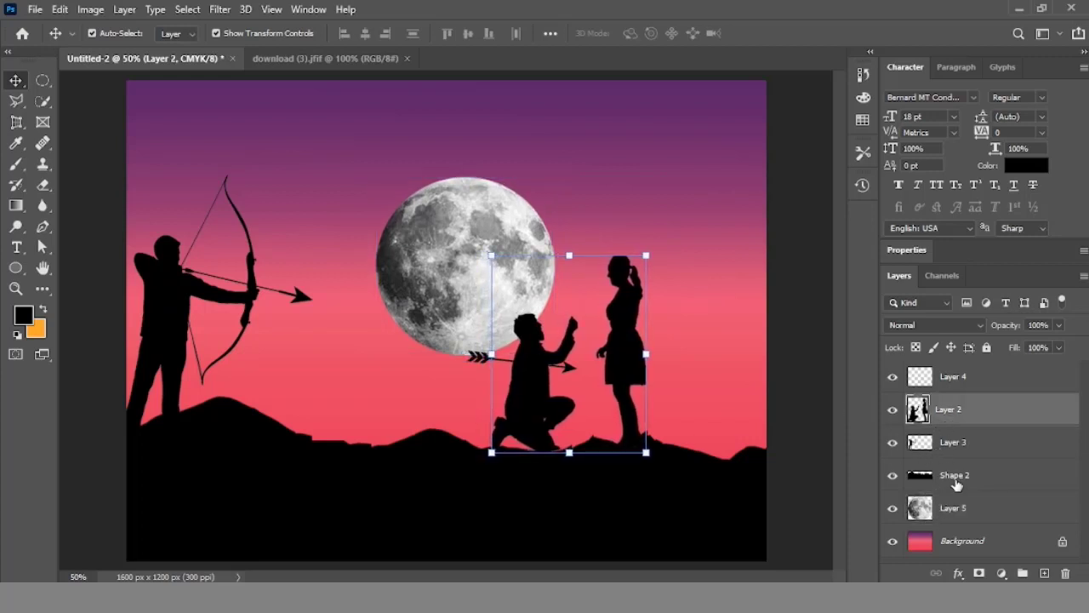
pyautogui.click(944, 442)
# Step: Enlarge the moon to about 107% and raise it higher in the sky
pyautogui.click(649, 263)
pyautogui.click(550, 242)
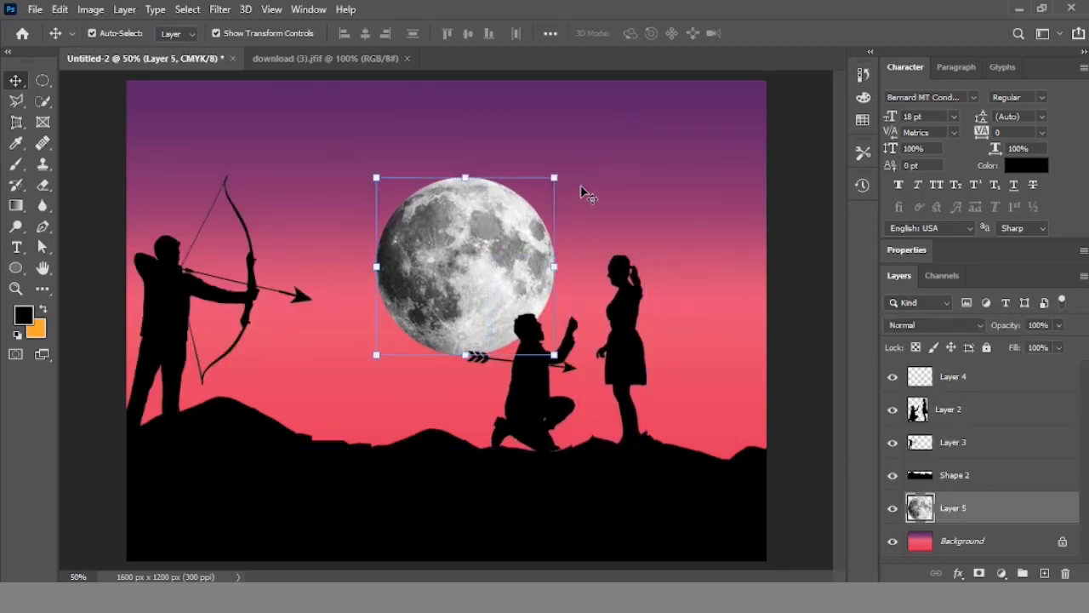
pyautogui.moveTo(553, 178); pyautogui.dragTo(565, 167)
pyautogui.moveTo(477, 235)
pyautogui.mouseDown()
pyautogui.moveTo(571, 219)
pyautogui.moveTo(494, 224)
pyautogui.mouseUp()
pyautogui.press('Return')
pyautogui.click(957, 574)
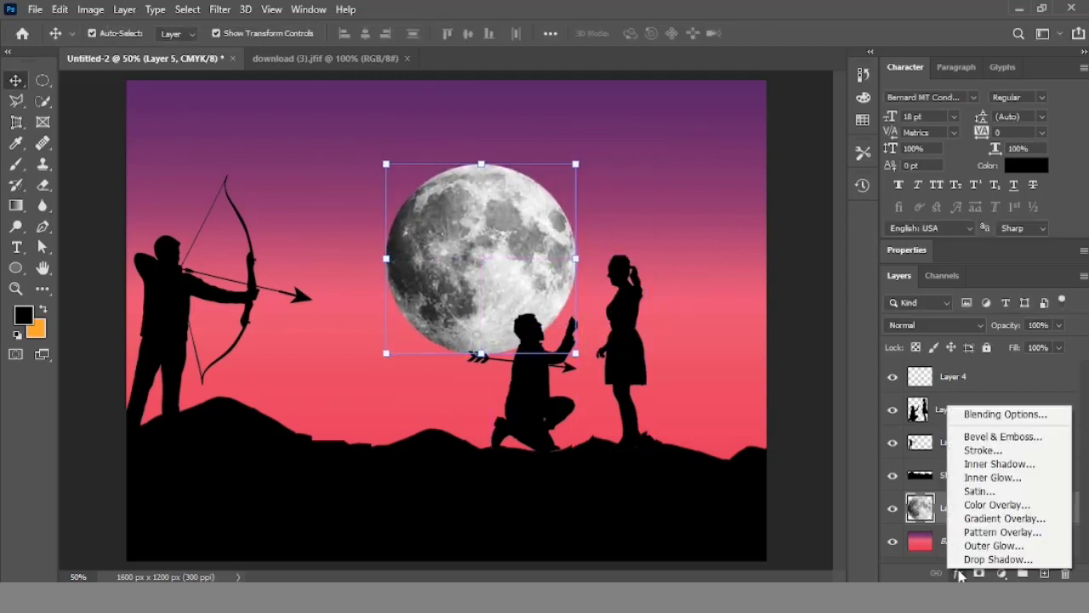
# Step: Add Inner Glow, a 100% Color Overlay, and a near-white Linear Dodge (Add) overlay at 32%
pyautogui.click(994, 478)
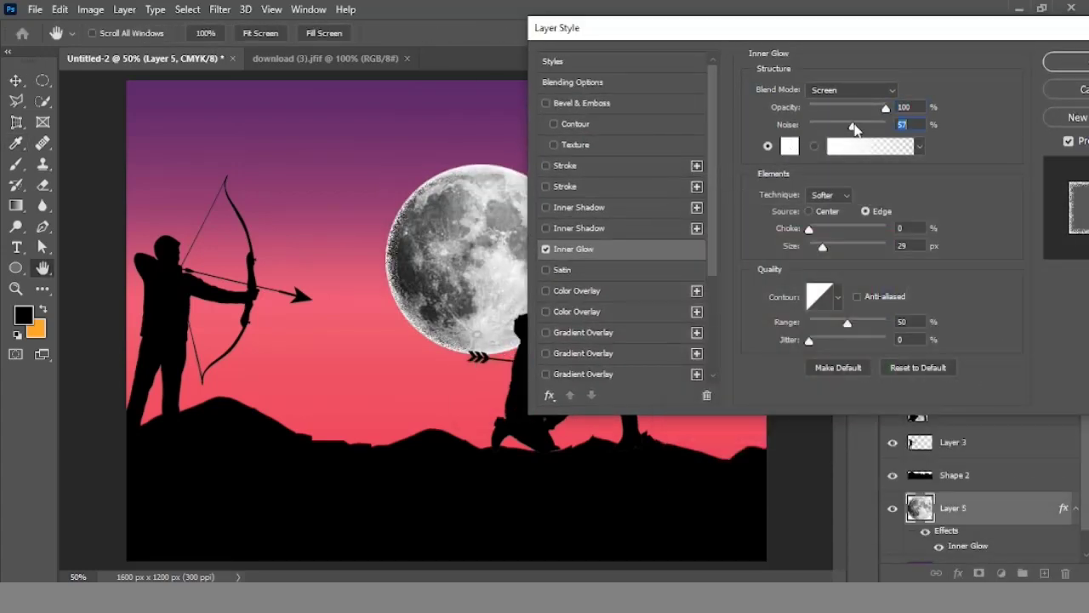
pyautogui.click(572, 291)
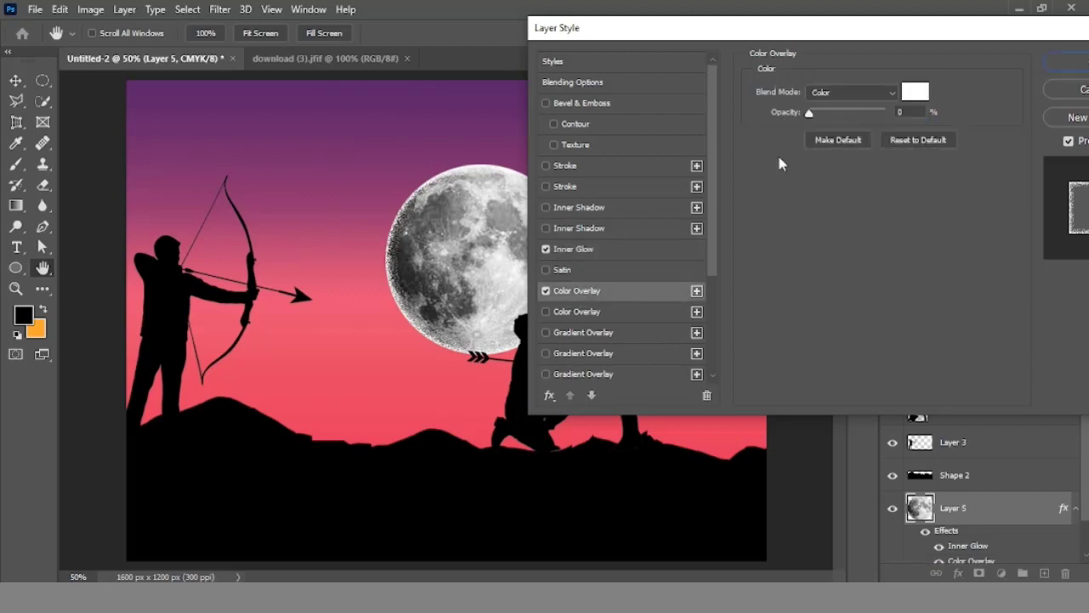
pyautogui.moveTo(840, 116); pyautogui.dragTo(905, 114)
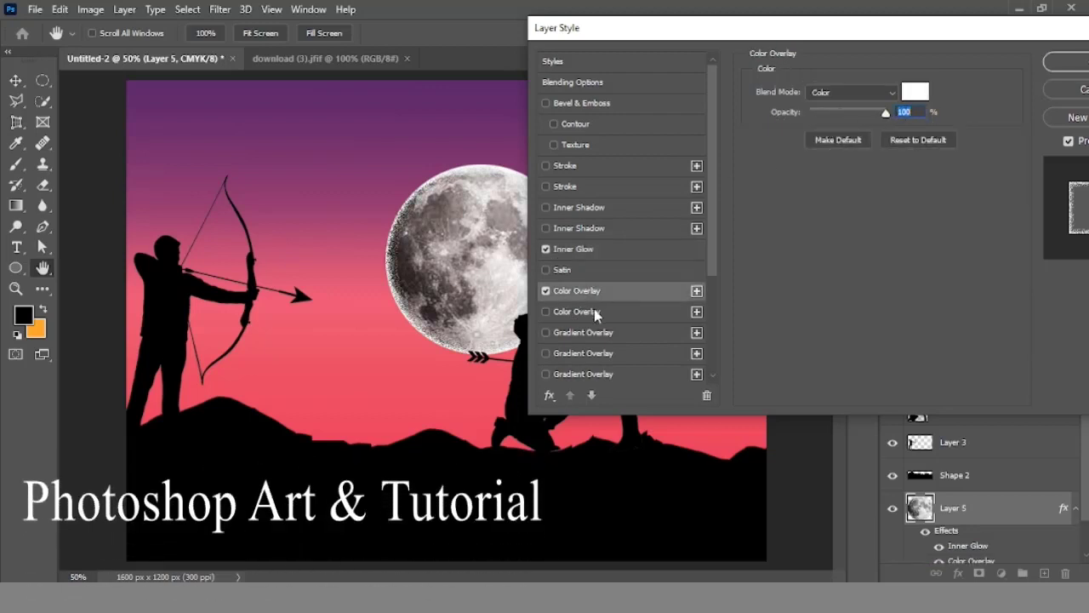
pyautogui.click(595, 313)
pyautogui.click(850, 91)
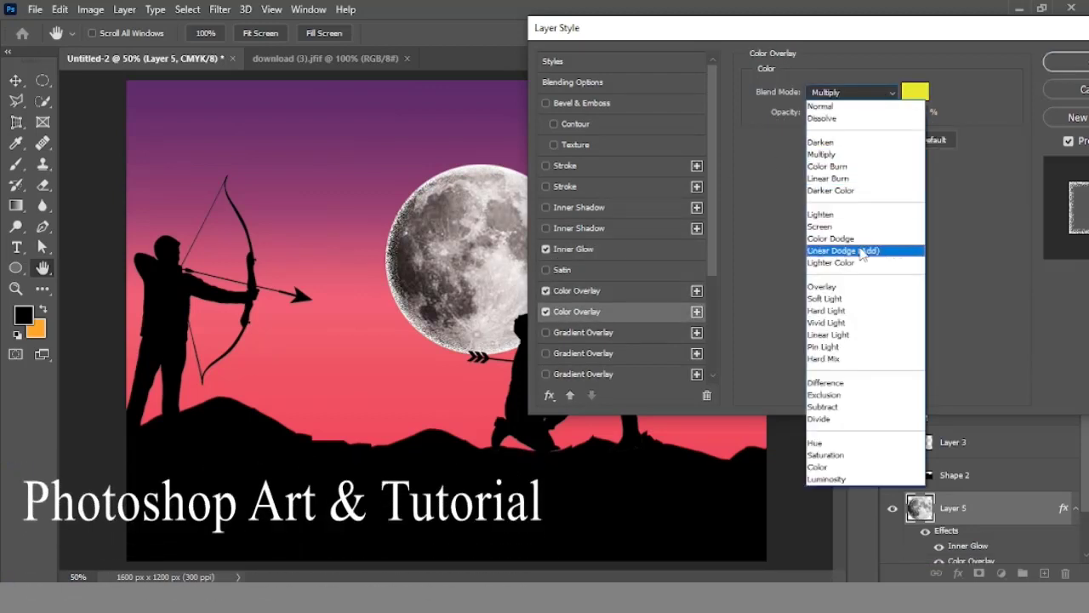
pyautogui.click(866, 250)
pyautogui.click(916, 91)
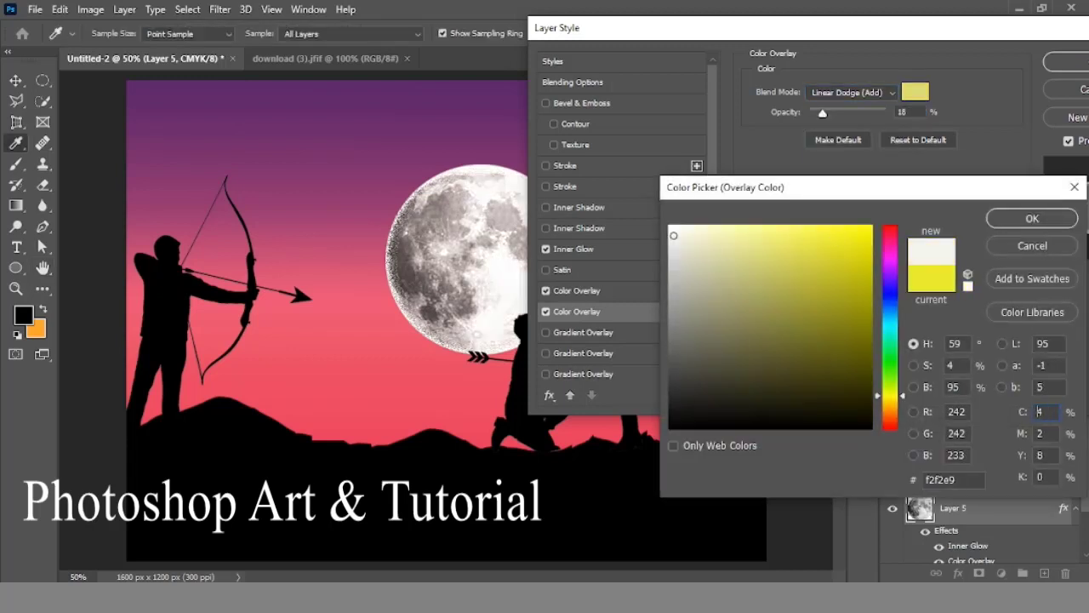
pyautogui.click(1033, 218)
pyautogui.moveTo(822, 112); pyautogui.dragTo(834, 113)
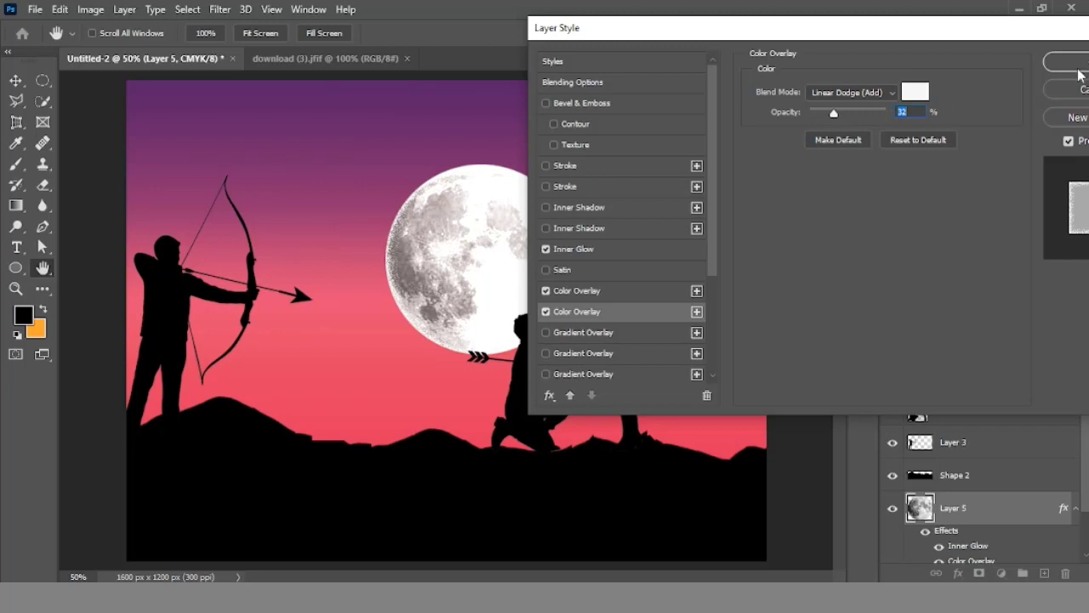
# Step: Enable Outer Glow on the moon and raise its opacity
pyautogui.scroll(-3, 668, 287)
pyautogui.scroll(-1, 596, 336)
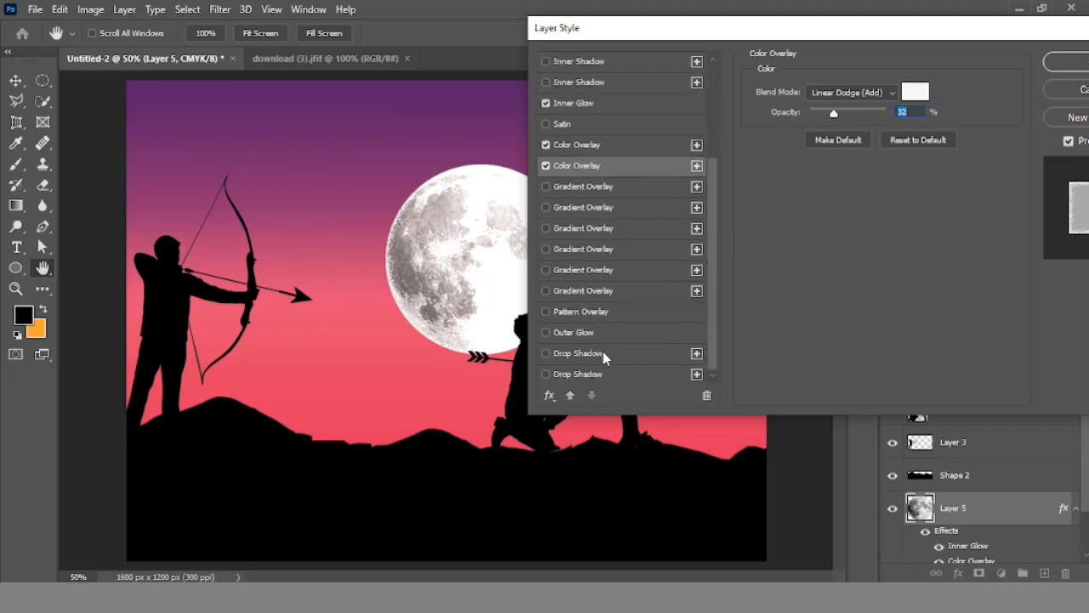
pyautogui.click(601, 332)
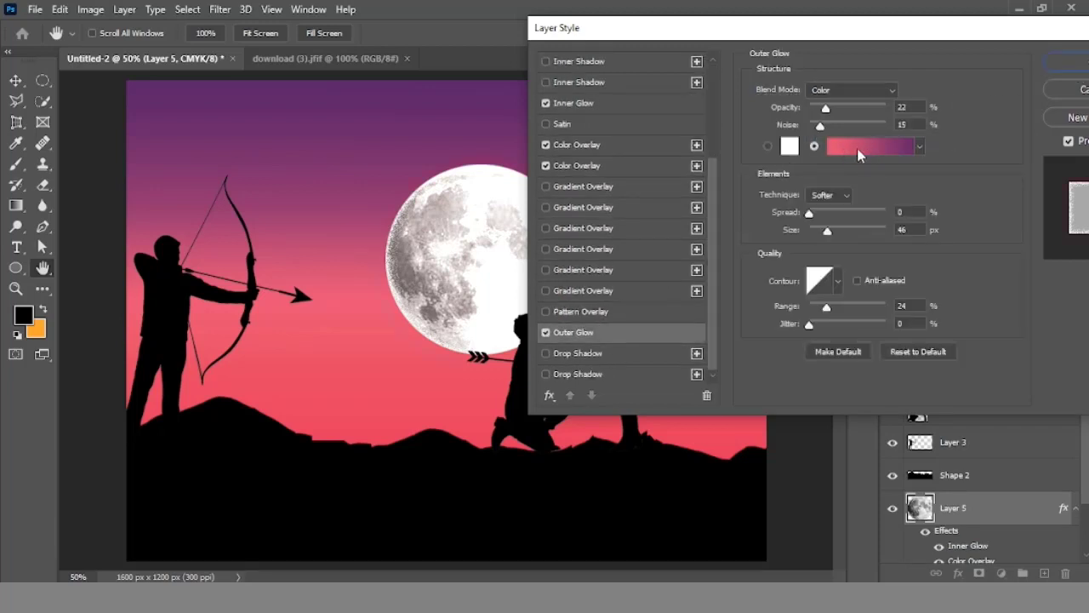
pyautogui.moveTo(825, 108); pyautogui.dragTo(868, 109)
# Step: Apply the moon's layer styles and nudge the hills shape up two steps
pyautogui.click(1063, 64)
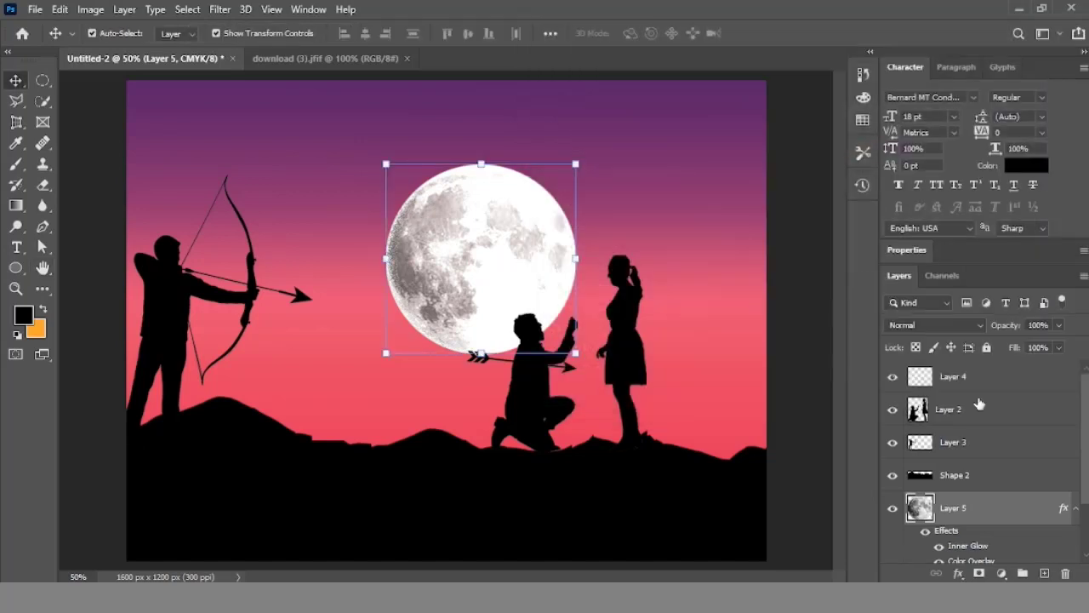
pyautogui.scroll(-2, 999, 510)
pyautogui.click(1075, 437)
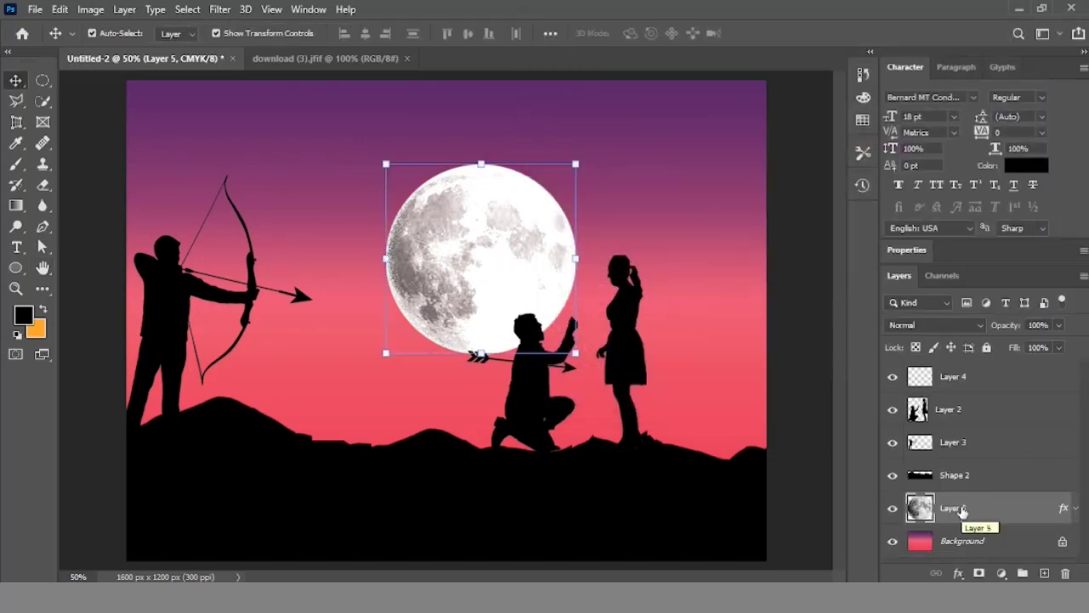
pyautogui.click(965, 477)
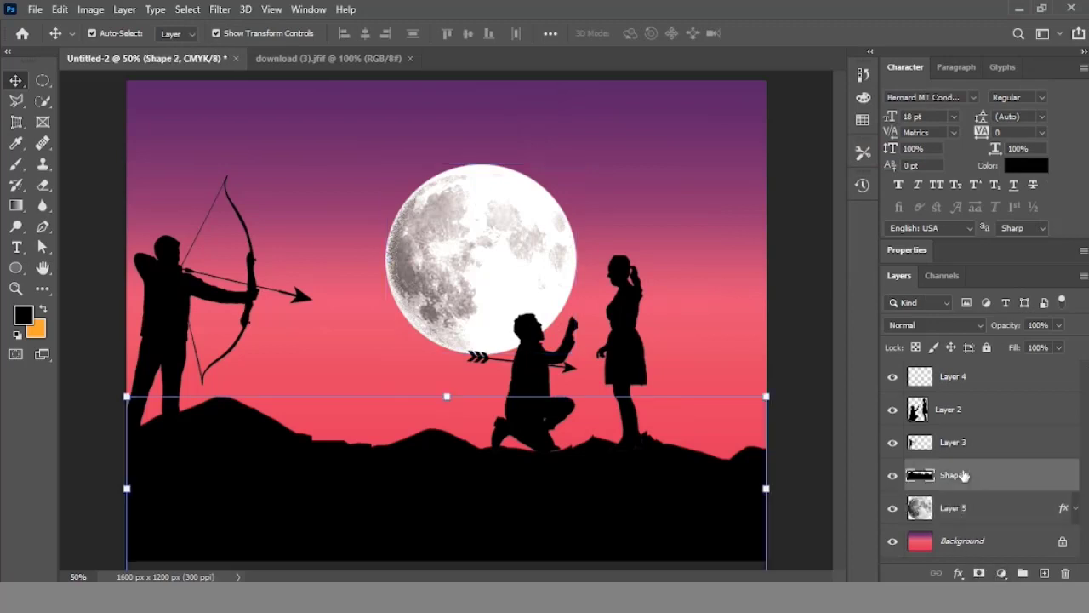
pyautogui.hotkey('shift', 'Up')
pyautogui.hotkey('shift', 'Up')
pyautogui.click(956, 411)
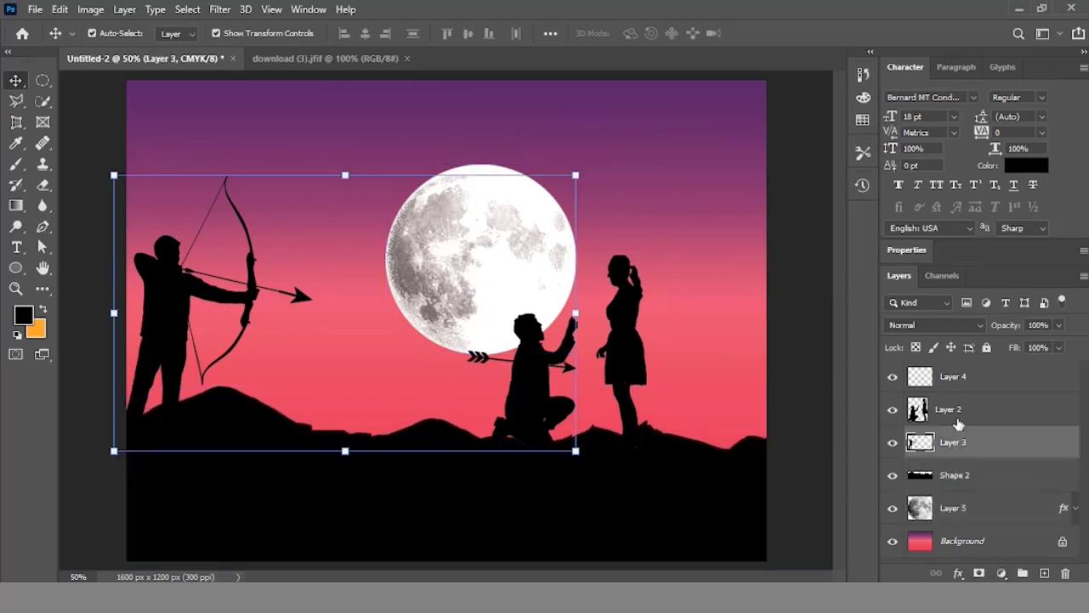
pyautogui.hotkey('shift', 'Up')
pyautogui.hotkey('shift', 'Up')
# Step: Shift the kneeling couple left, settling it slightly left of its start
pyautogui.click(943, 443)
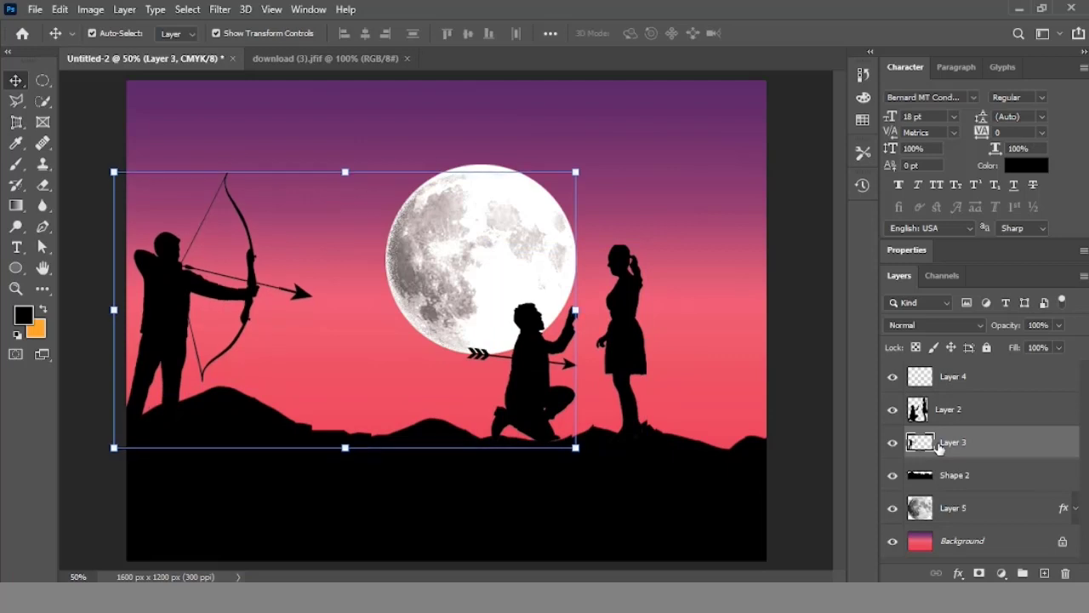
pyautogui.click(951, 411)
pyautogui.hotkey('shift', 'Left')
pyautogui.hotkey('shift', 'Left')
pyautogui.hotkey('shift', 'Left')
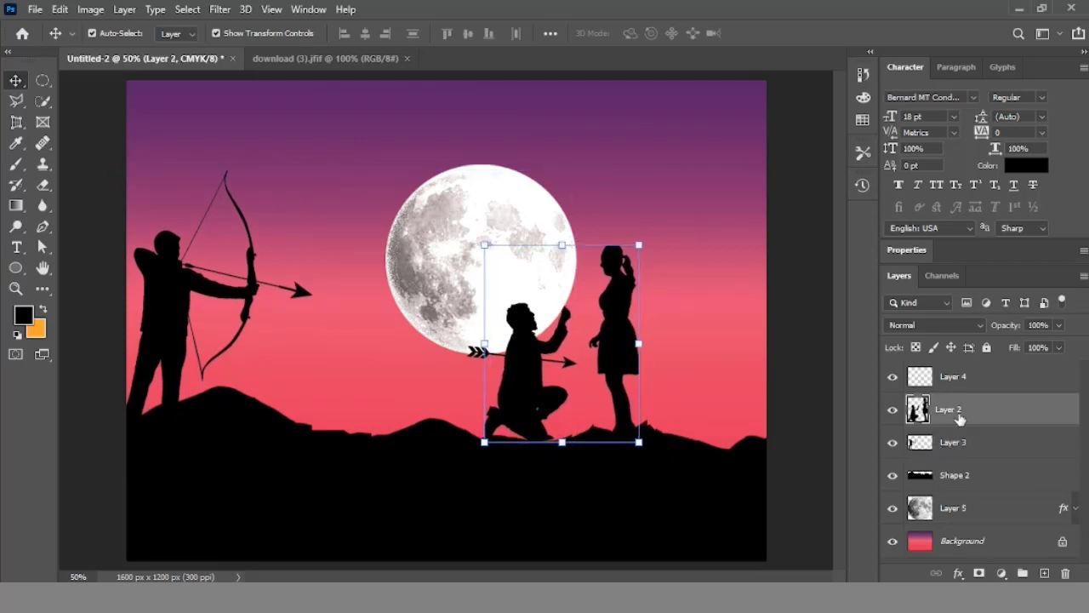
pyautogui.hotkey('shift', 'Left')
pyautogui.hotkey('shift', 'Left')
pyautogui.hotkey('shift', 'Left')
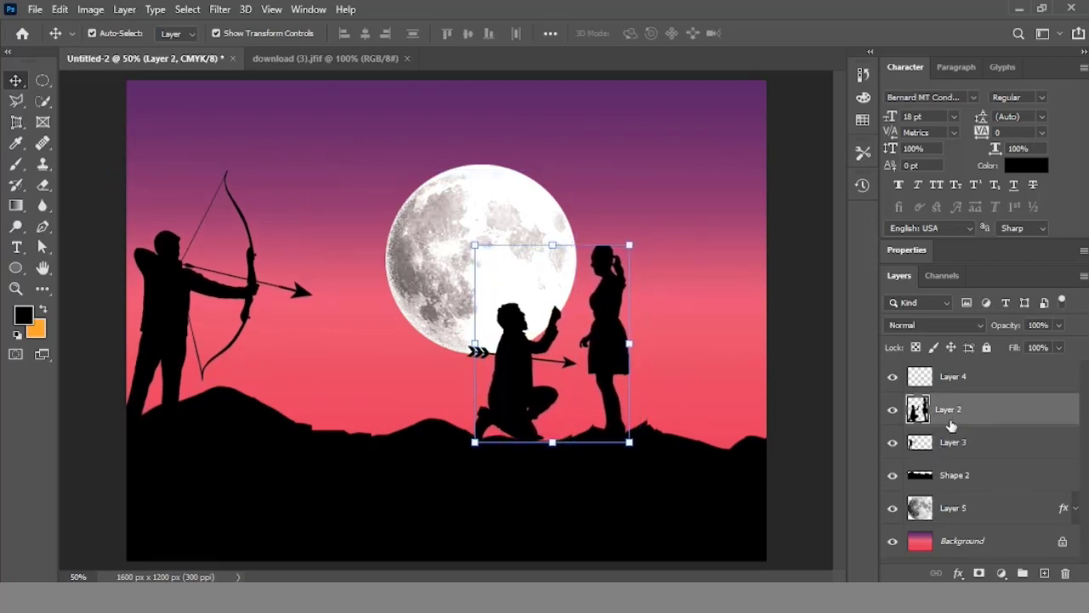
pyautogui.hotkey('shift', 'Left')
pyautogui.hotkey('shift', 'Right')
pyautogui.hotkey('shift', 'Right')
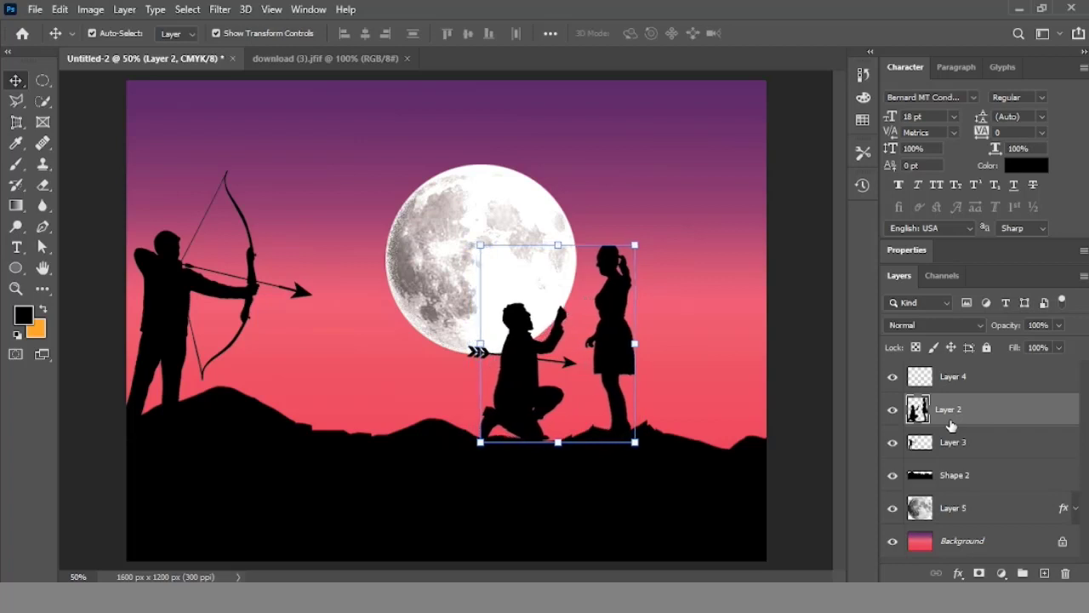
pyautogui.hotkey('shift', 'Right')
pyautogui.hotkey('shift', 'Left')
pyautogui.hotkey('shift', 'Left')
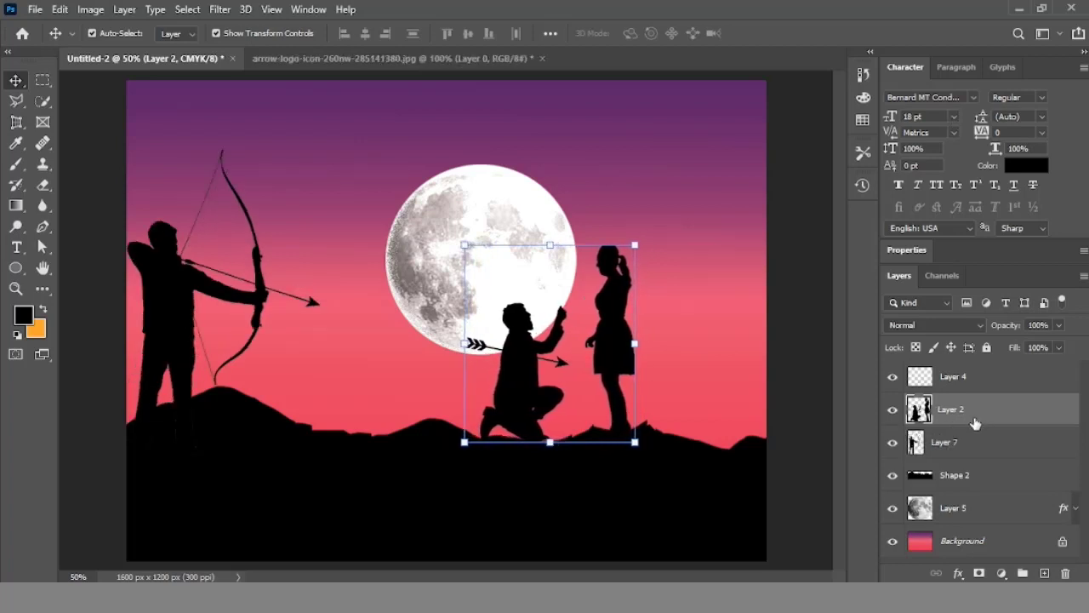
pyautogui.click(891, 380)
# Step: Add a white Drop Shadow to the moon's Layer 5 through Blending Options
pyautogui.click(911, 508)
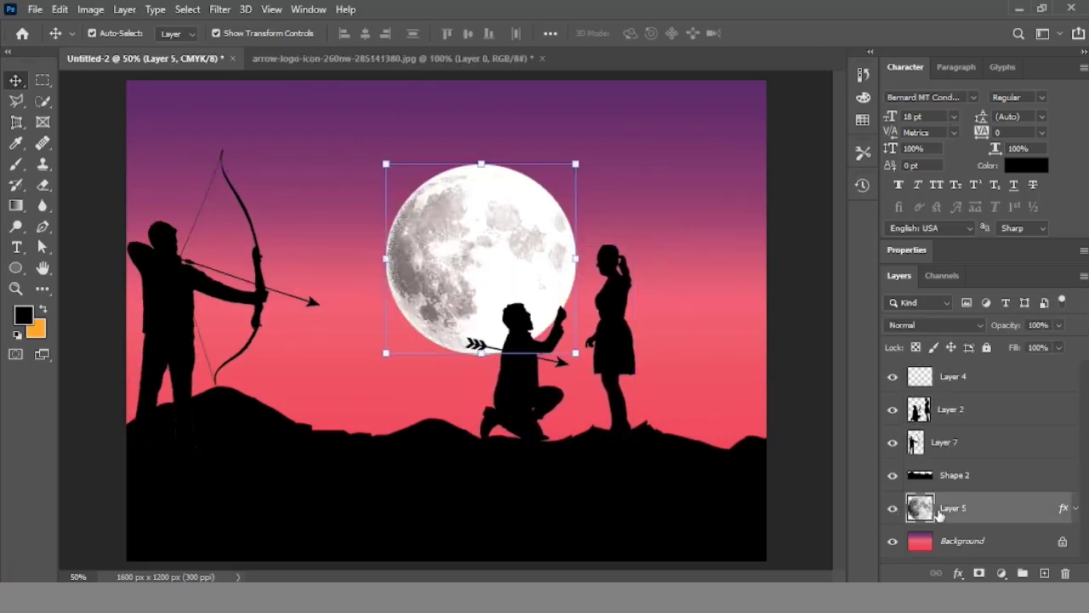
pyautogui.rightClick(914, 508)
pyautogui.click(749, 21)
pyautogui.scroll(-2, 567, 234)
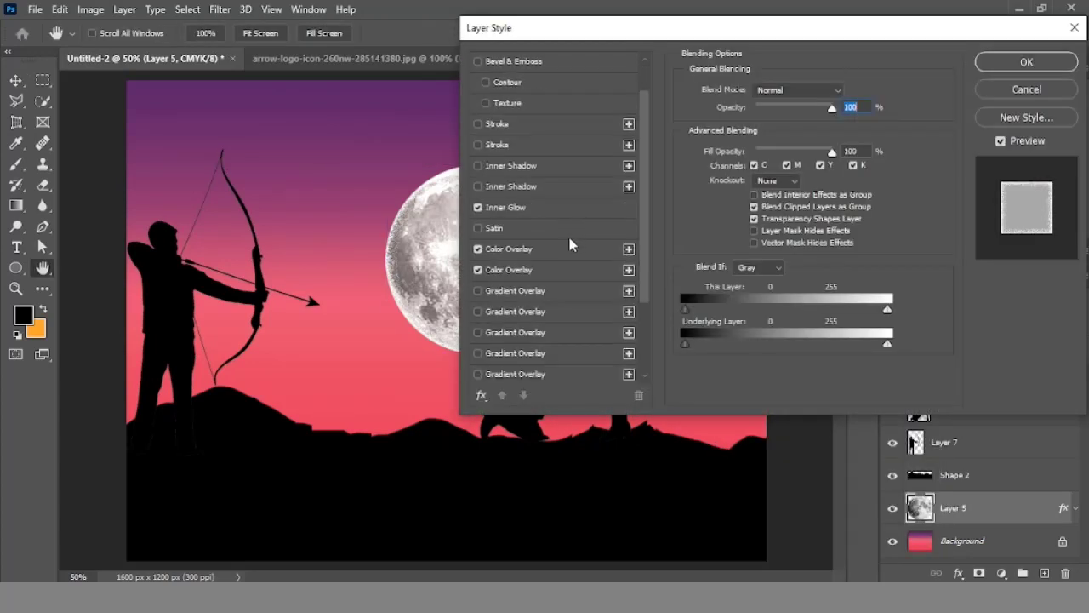
pyautogui.scroll(-3, 561, 247)
pyautogui.scroll(-2, 542, 262)
pyautogui.moveTo(832, 108)
pyautogui.mouseDown()
pyautogui.moveTo(813, 117)
pyautogui.moveTo(834, 111)
pyautogui.mouseUp()
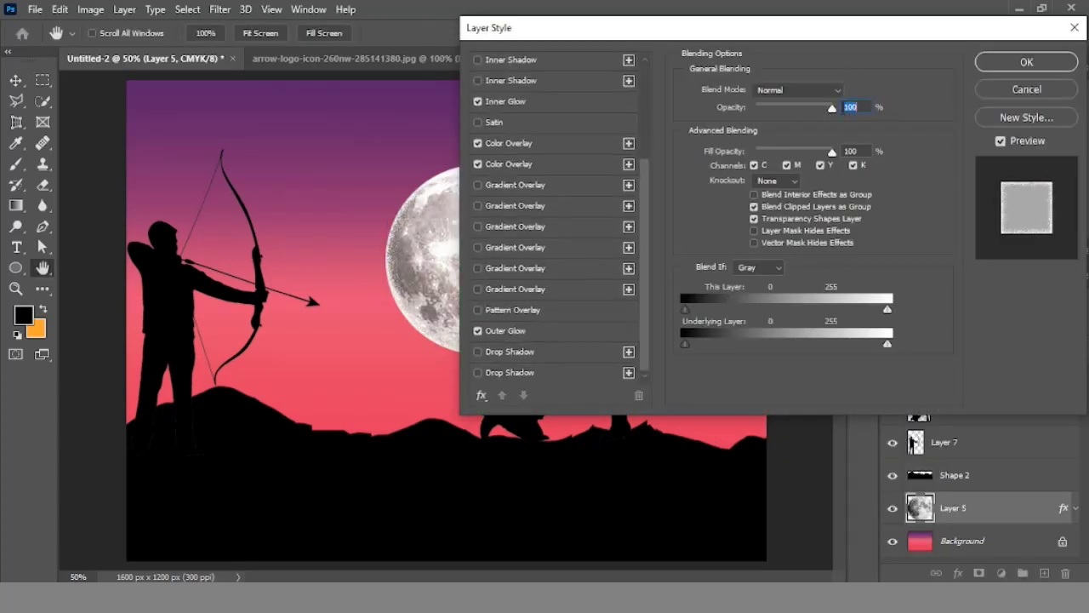
pyautogui.click(522, 352)
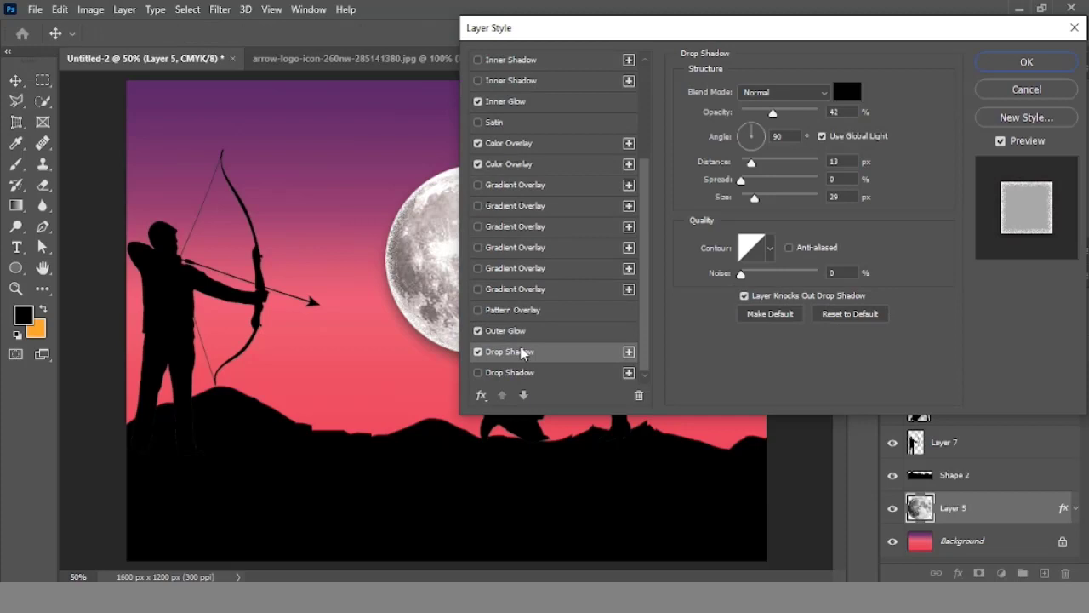
pyautogui.click(477, 352)
pyautogui.click(477, 352)
pyautogui.click(847, 91)
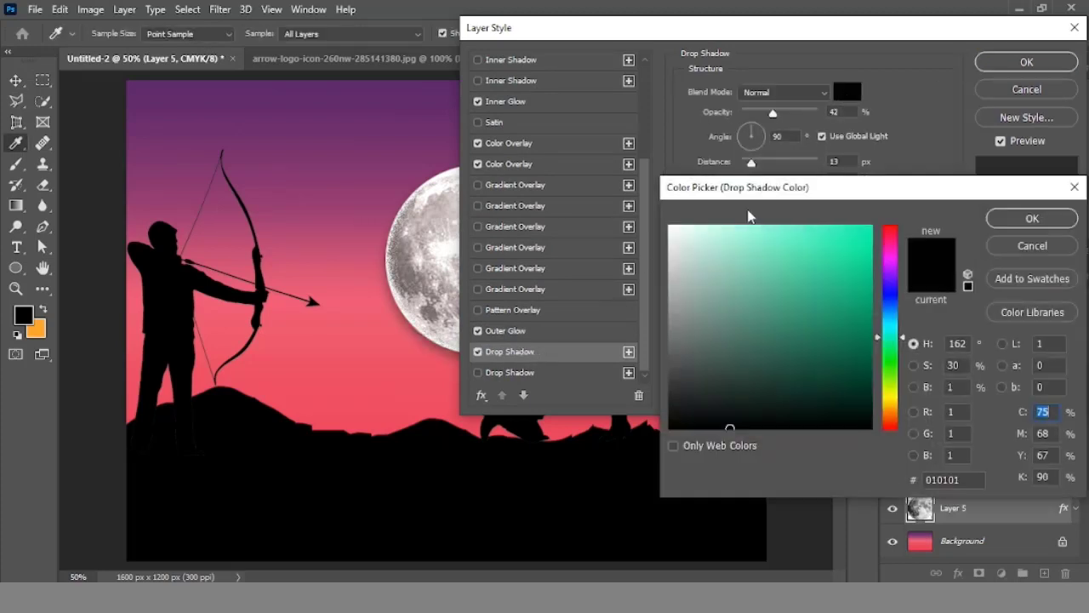
pyautogui.moveTo(749, 230); pyautogui.dragTo(655, 230)
pyautogui.click(1032, 218)
# Step: Apply the moon's styles and set the foreground colour to white
pyautogui.click(1026, 62)
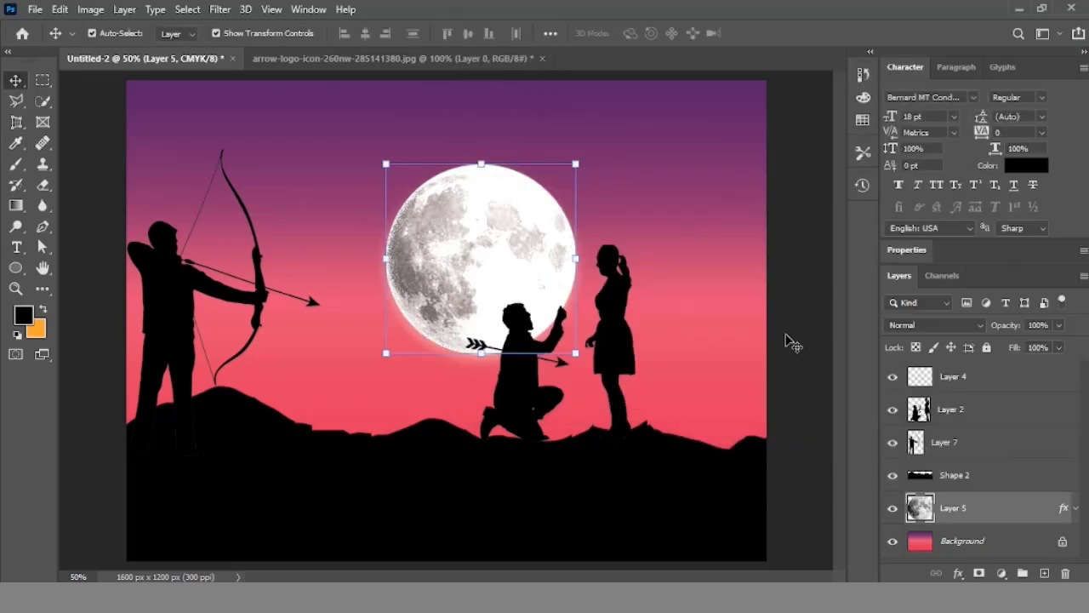
pyautogui.click(23, 315)
pyautogui.click(674, 221)
pyautogui.click(967, 218)
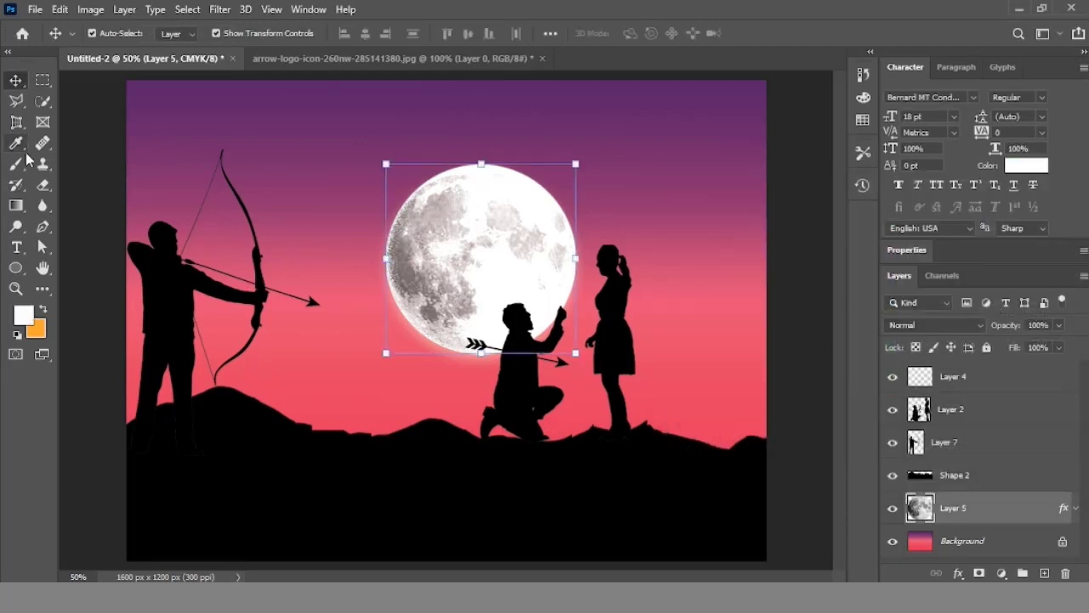
# Step: Paint a soft white glow with a large soft round brush on a new layer below the moon
pyautogui.click(16, 165)
pyautogui.click(136, 33)
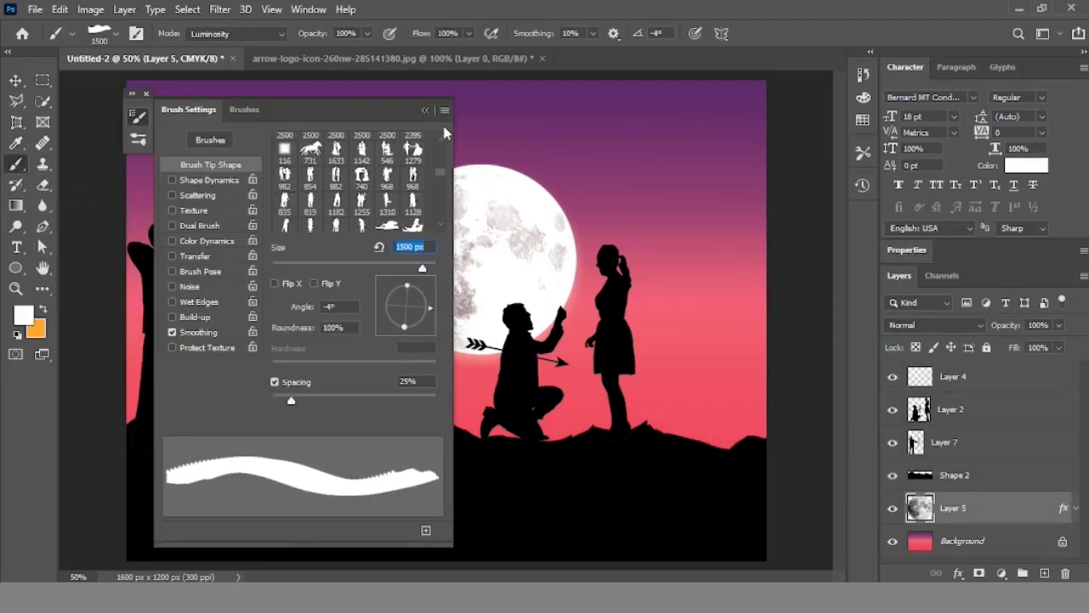
pyautogui.scroll(10, 441, 166)
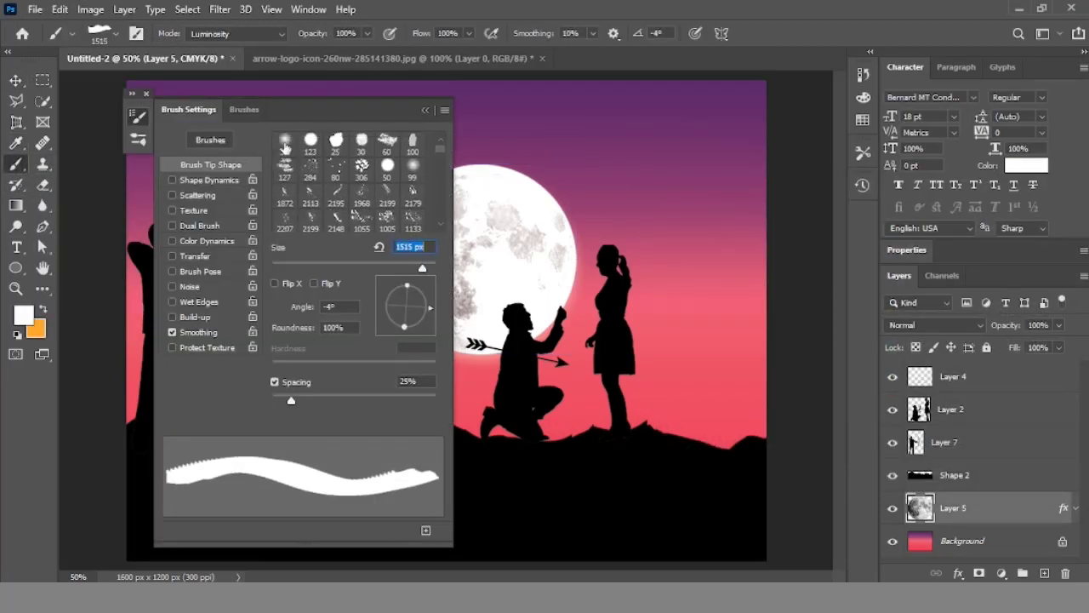
pyautogui.click(284, 143)
pyautogui.moveTo(297, 268); pyautogui.dragTo(346, 268)
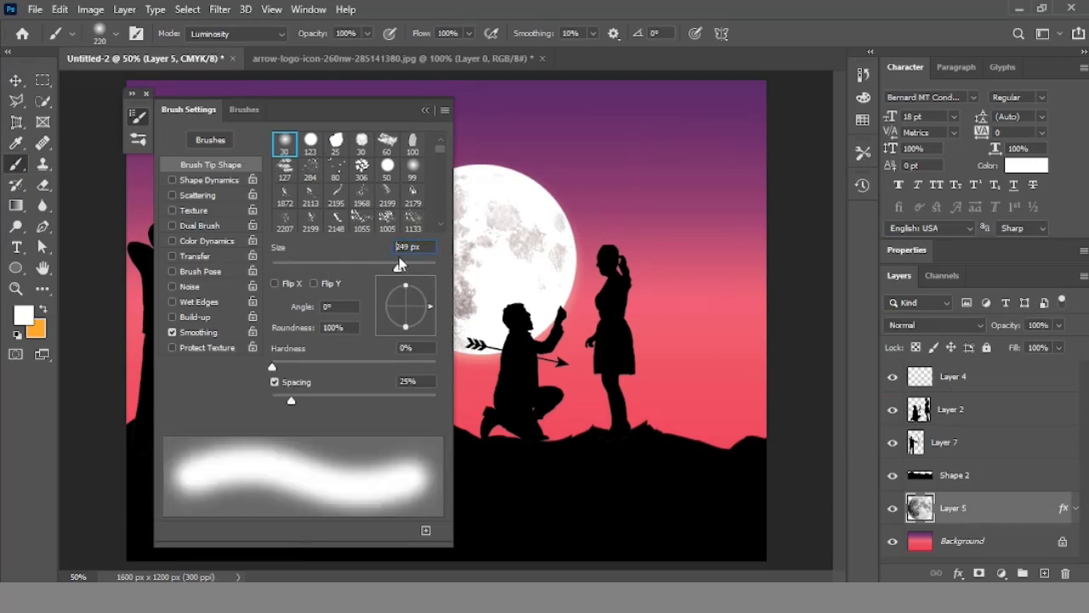
pyautogui.click(426, 110)
pyautogui.click(687, 159)
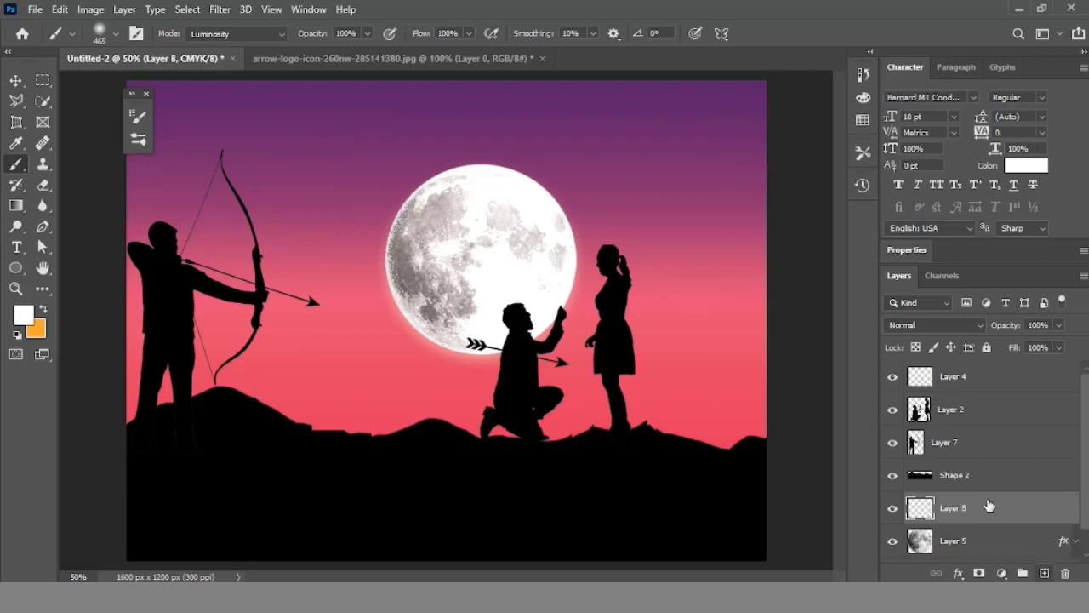
pyautogui.keyDown('ctrl'); pyautogui.click(1045, 573); pyautogui.keyUp('ctrl')
pyautogui.click(681, 180)
# Step: Move the glow behind the moon and scale it to about 200%
pyautogui.click(14, 82)
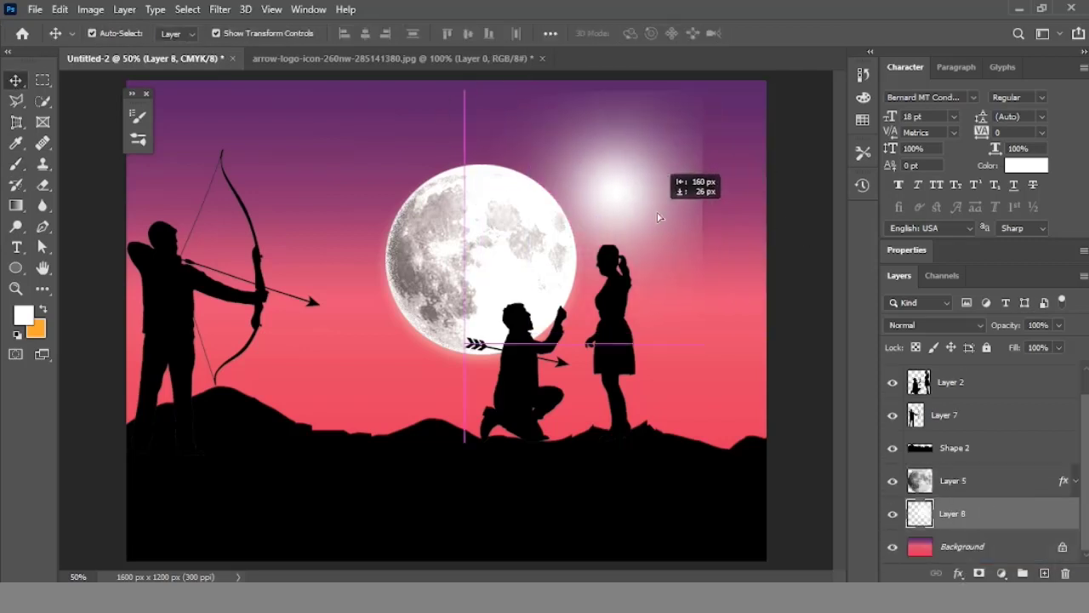
pyautogui.moveTo(681, 178); pyautogui.dragTo(507, 289)
pyautogui.hotkey('ctrl', 't')
pyautogui.moveTo(514, 184); pyautogui.dragTo(502, 216)
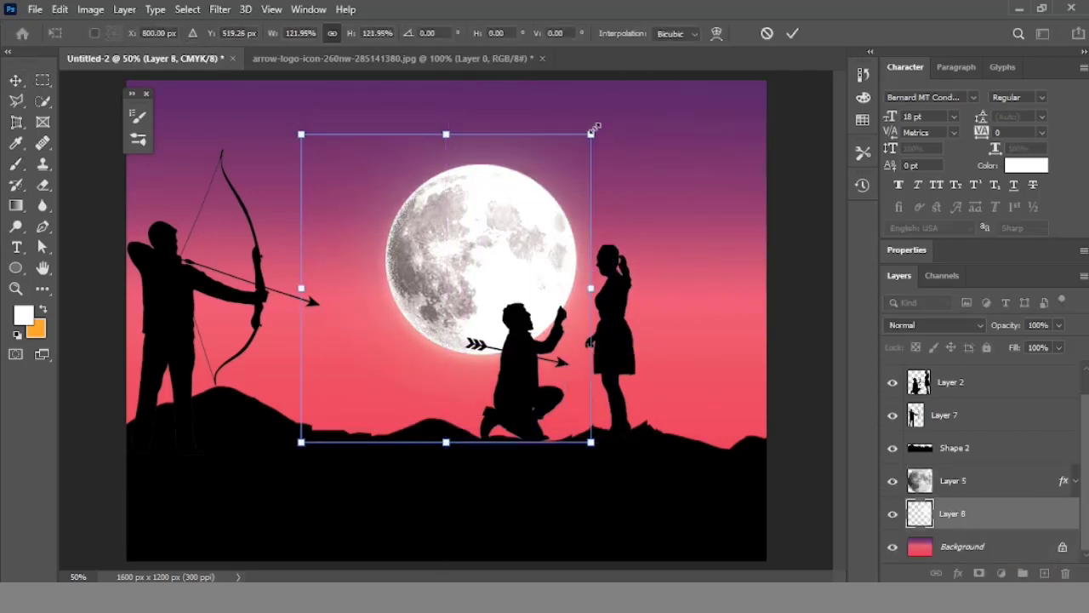
pyautogui.moveTo(591, 133); pyautogui.dragTo(637, 78)
pyautogui.moveTo(517, 214)
pyautogui.mouseDown()
pyautogui.moveTo(517, 238)
pyautogui.moveTo(495, 236)
pyautogui.mouseUp()
pyautogui.moveTo(249, 99); pyautogui.dragTo(141, 17)
pyautogui.moveTo(535, 249); pyautogui.dragTo(553, 281)
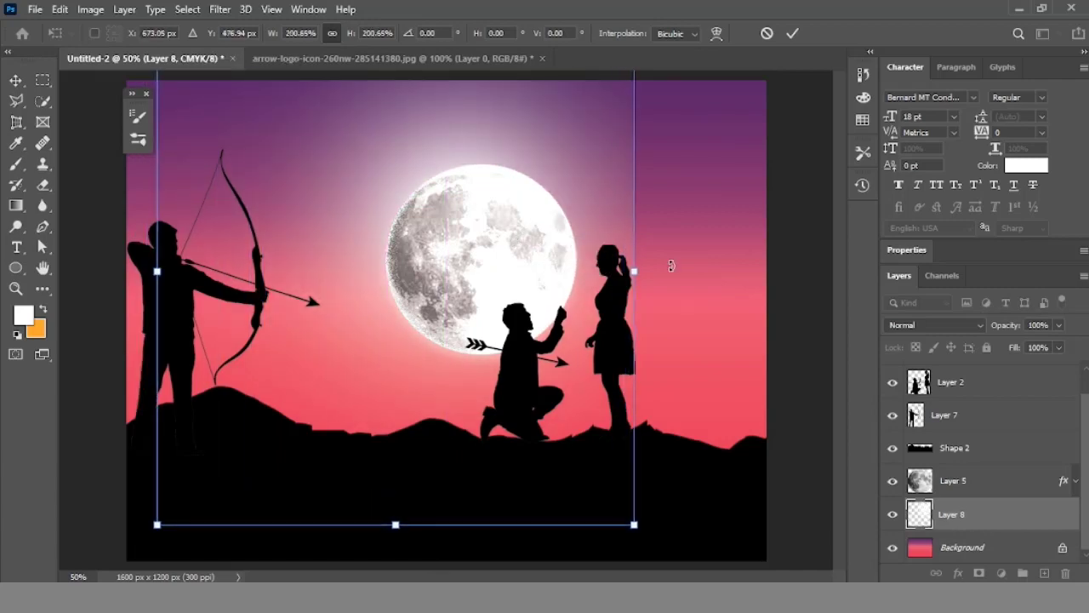
pyautogui.press('Return')
# Step: Switch the selection between the moon Layer 5 and glow Layer 8
pyautogui.rightClick(976, 496)
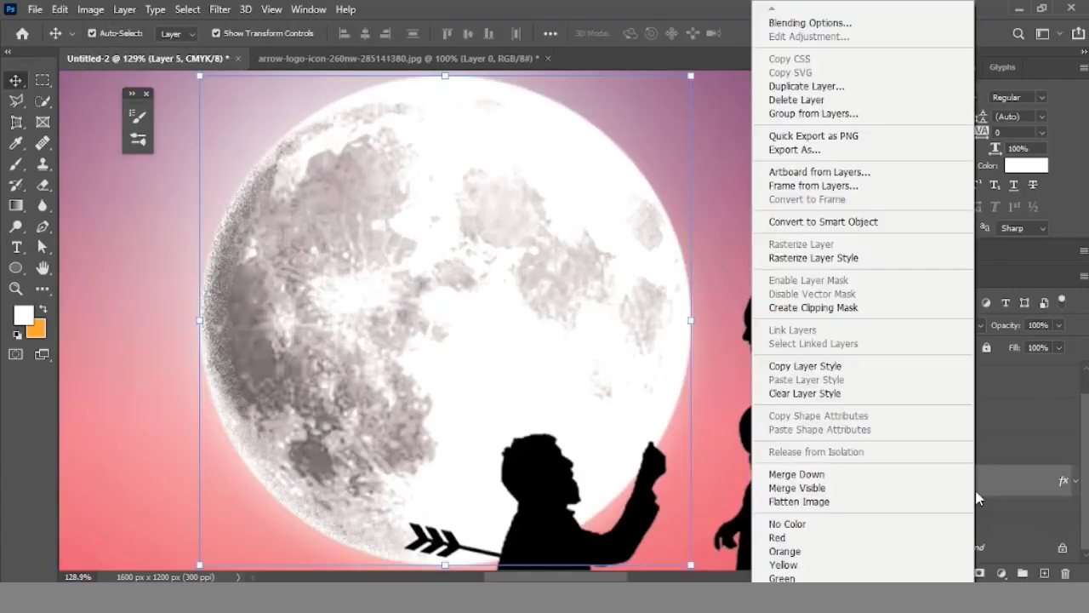
pyautogui.click(975, 491)
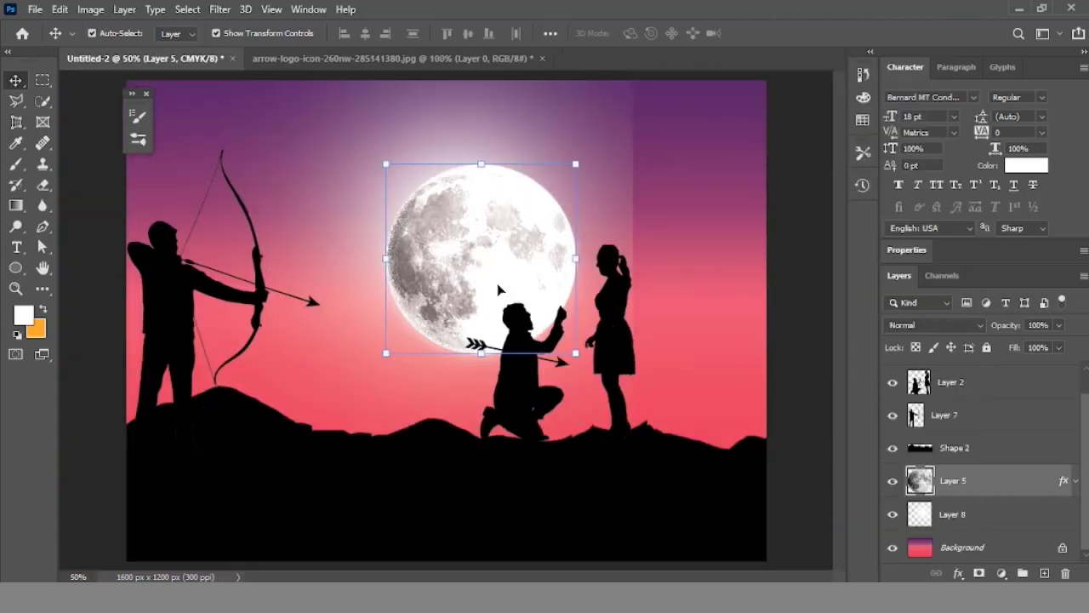
pyautogui.click(970, 519)
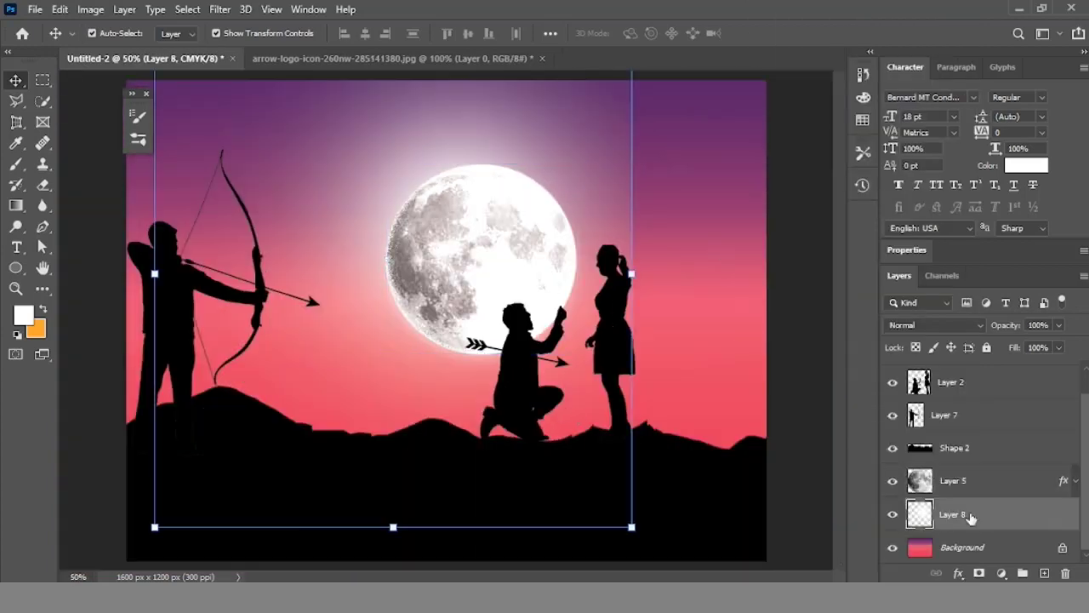
pyautogui.click(939, 483)
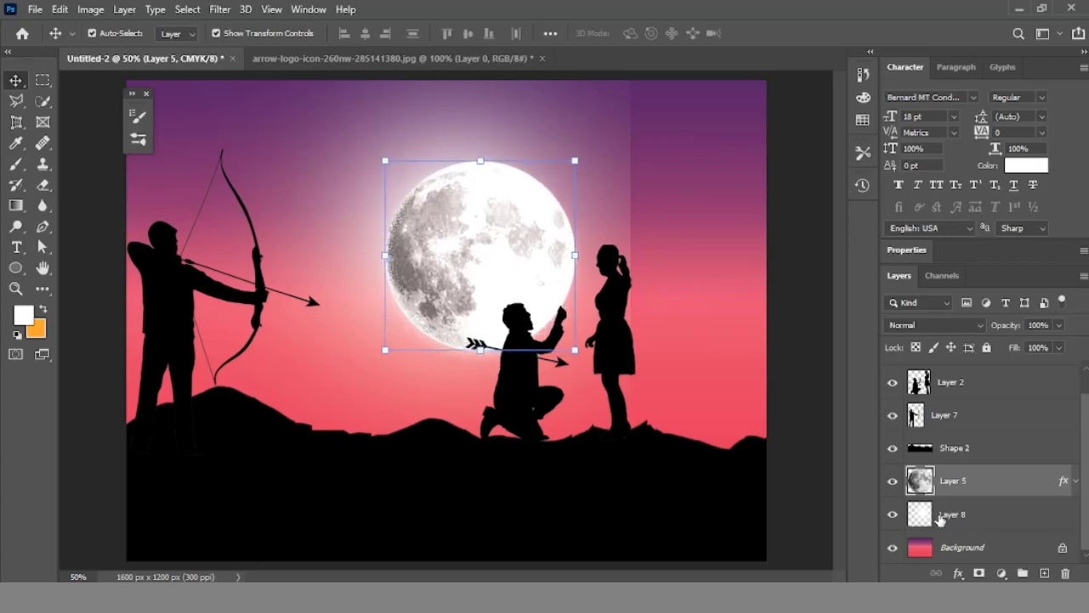
pyautogui.click(940, 519)
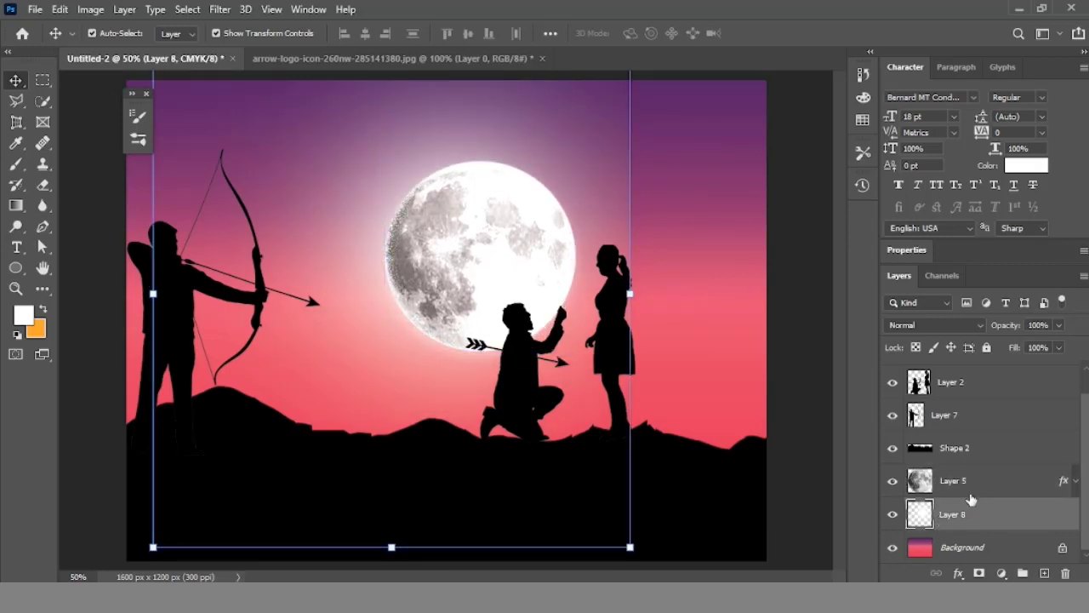
pyautogui.hotkey('alt', ']')
# Step: Reposition and slightly rotate the glow around the moon, then commit
pyautogui.click(613, 141)
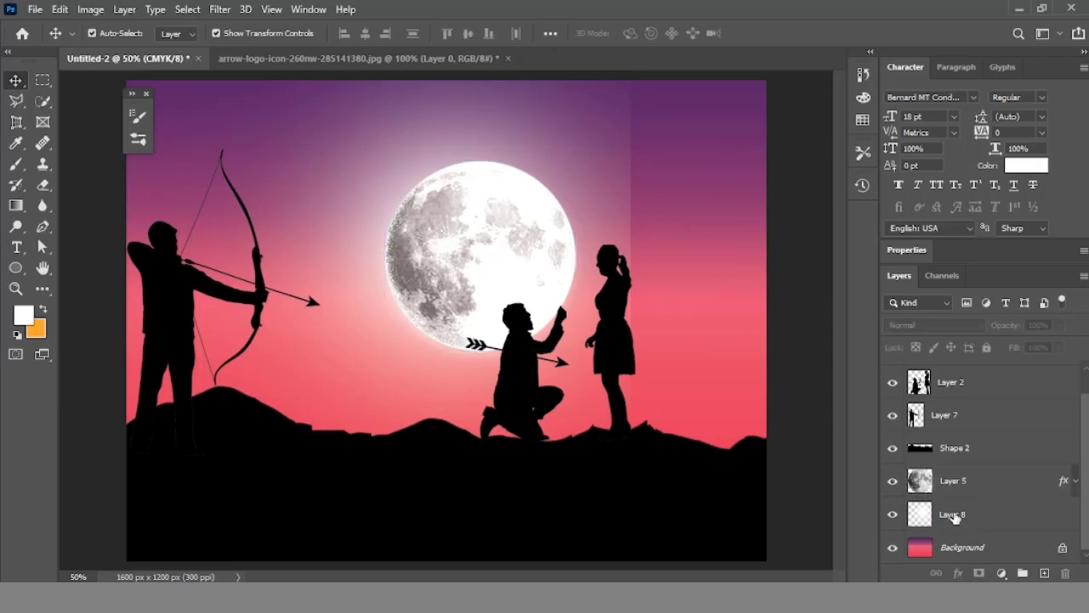
pyautogui.moveTo(535, 120); pyautogui.dragTo(541, 140)
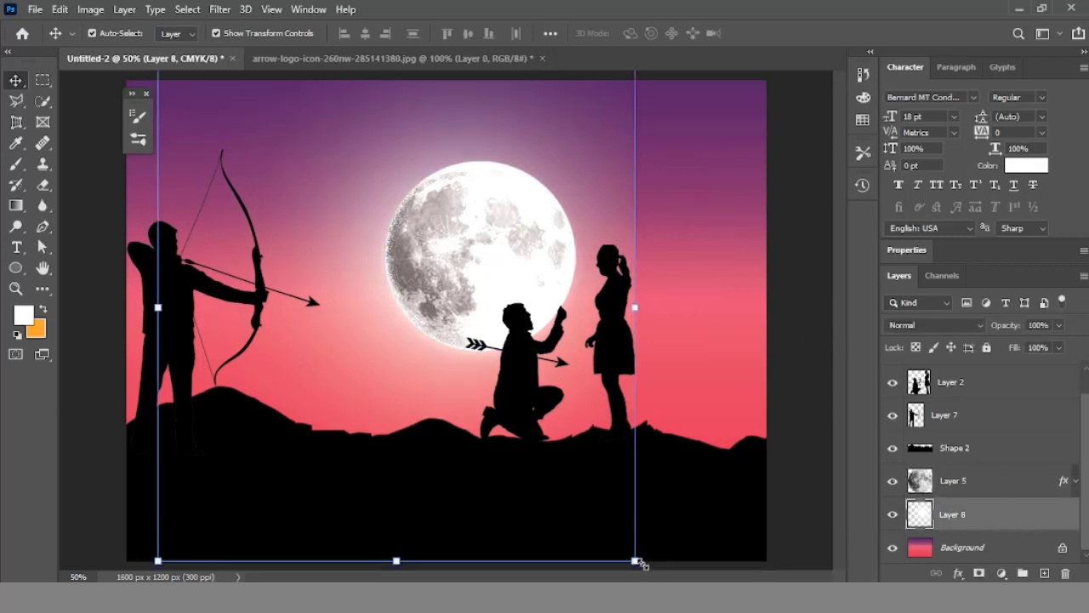
pyautogui.moveTo(651, 563); pyautogui.dragTo(262, 425)
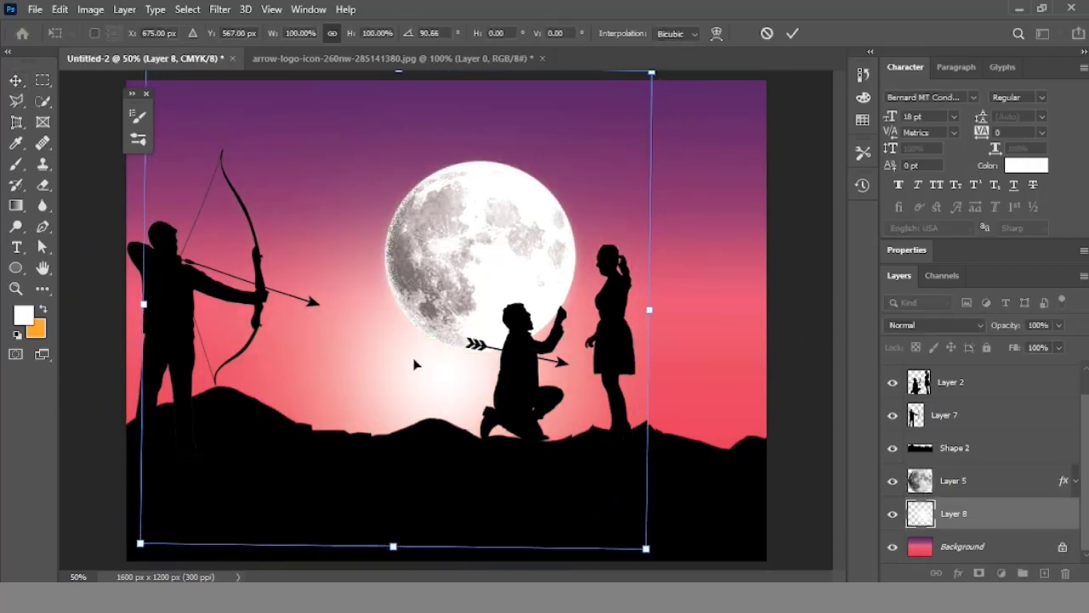
pyautogui.moveTo(418, 365); pyautogui.dragTo(454, 293)
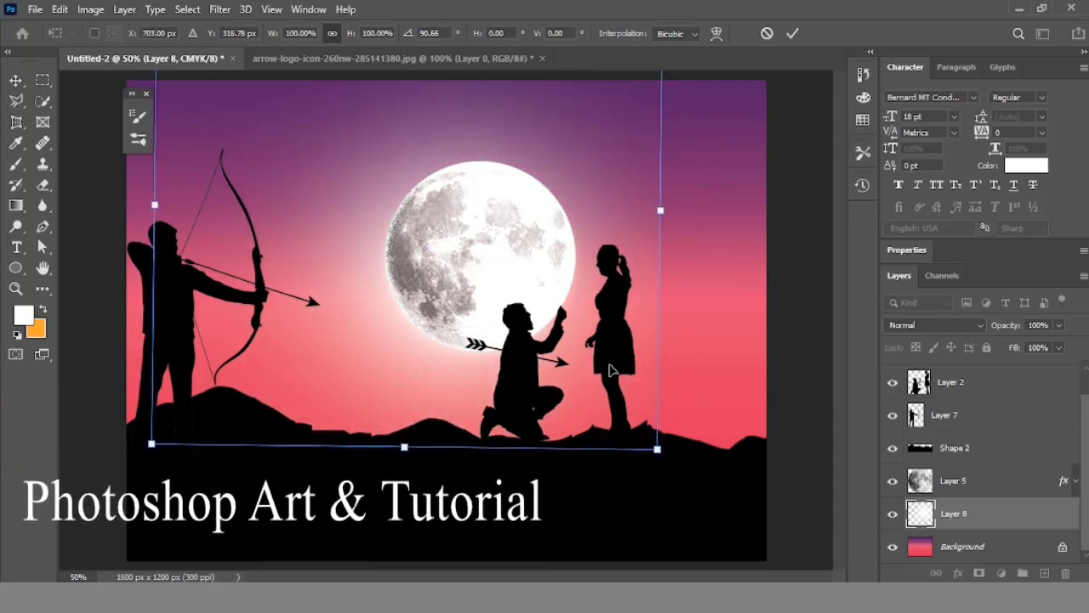
pyautogui.click(960, 492)
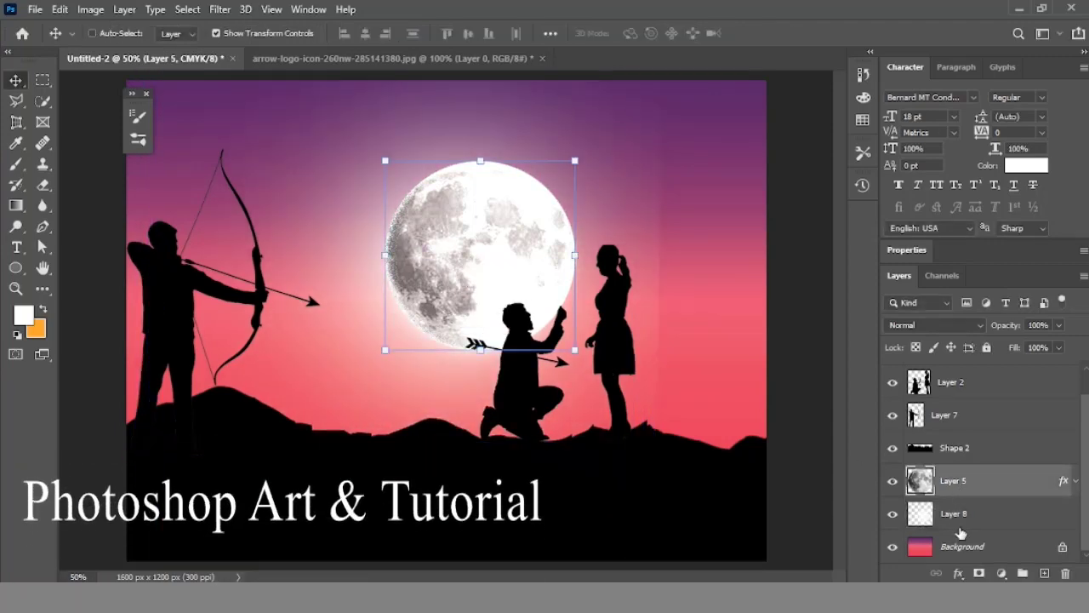
pyautogui.rightClick(960, 533)
pyautogui.click(927, 478)
# Step: Add a new visible layer and move Layer 8 above Layer 5
pyautogui.hotkey('ctrl', 'shift', 'alt', 'n')
pyautogui.click(893, 376)
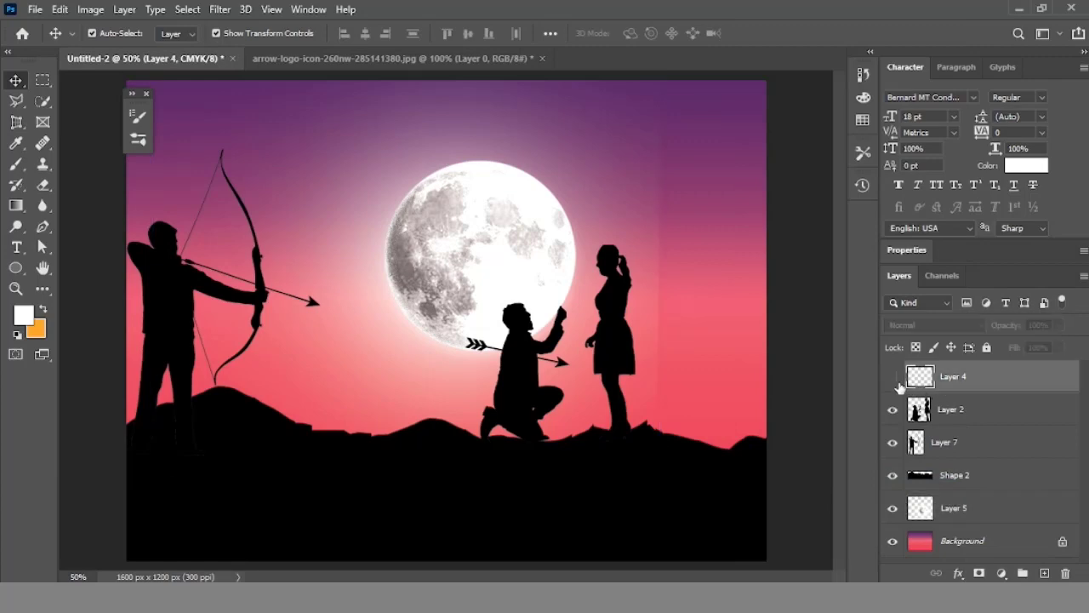
pyautogui.click(895, 380)
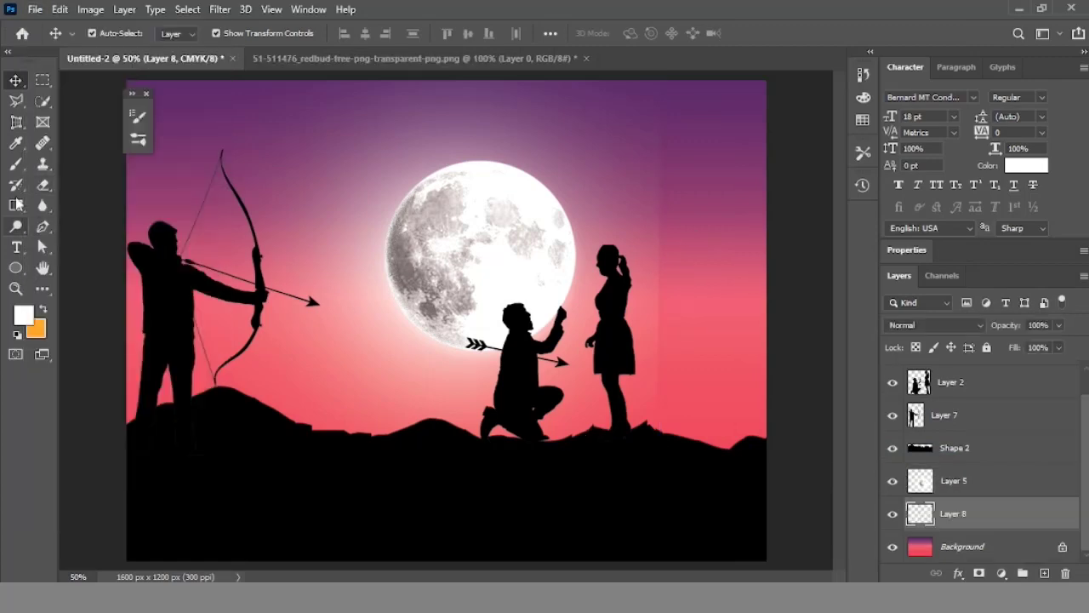
pyautogui.moveTo(442, 165); pyautogui.dragTo(442, 204)
# Step: Choose the star-scatter brush preset at 500 px size
pyautogui.click(412, 147)
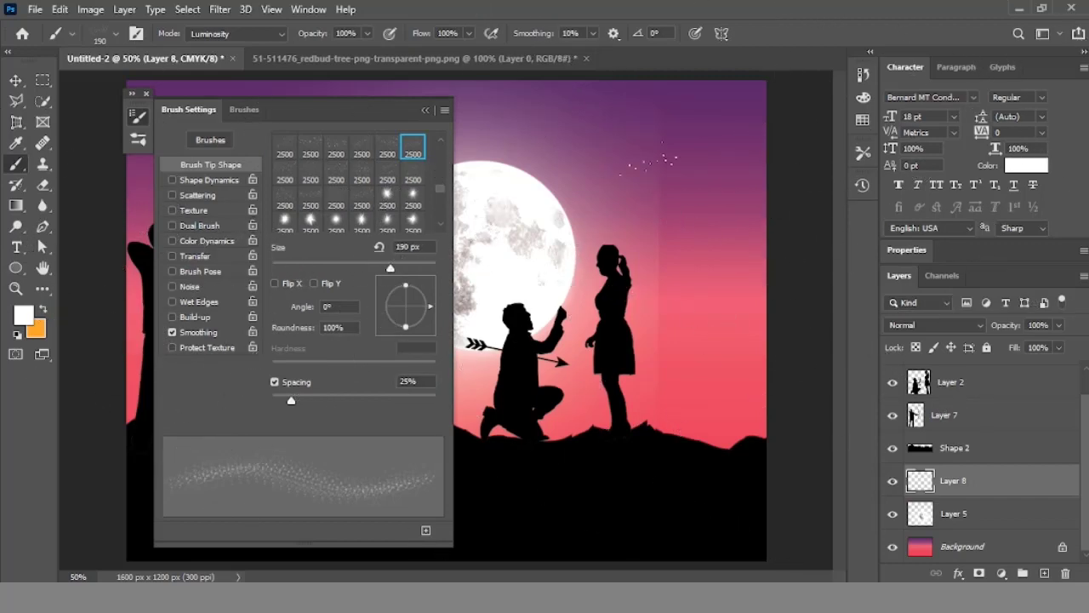
pyautogui.write('250')
pyautogui.write('500')
pyautogui.click(426, 110)
pyautogui.click(892, 481)
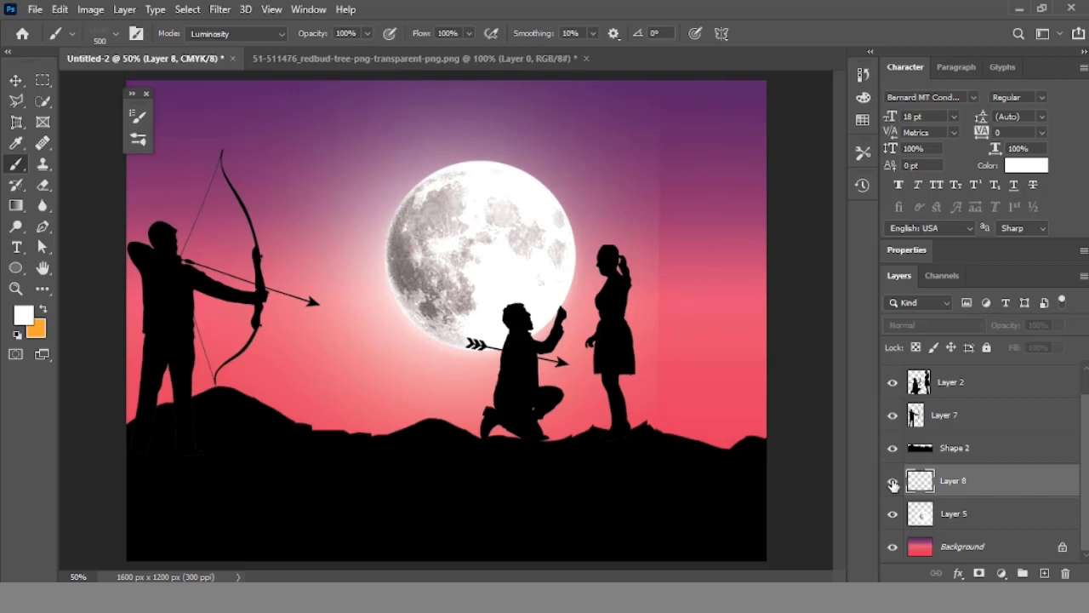
pyautogui.click(893, 481)
pyautogui.click(148, 92)
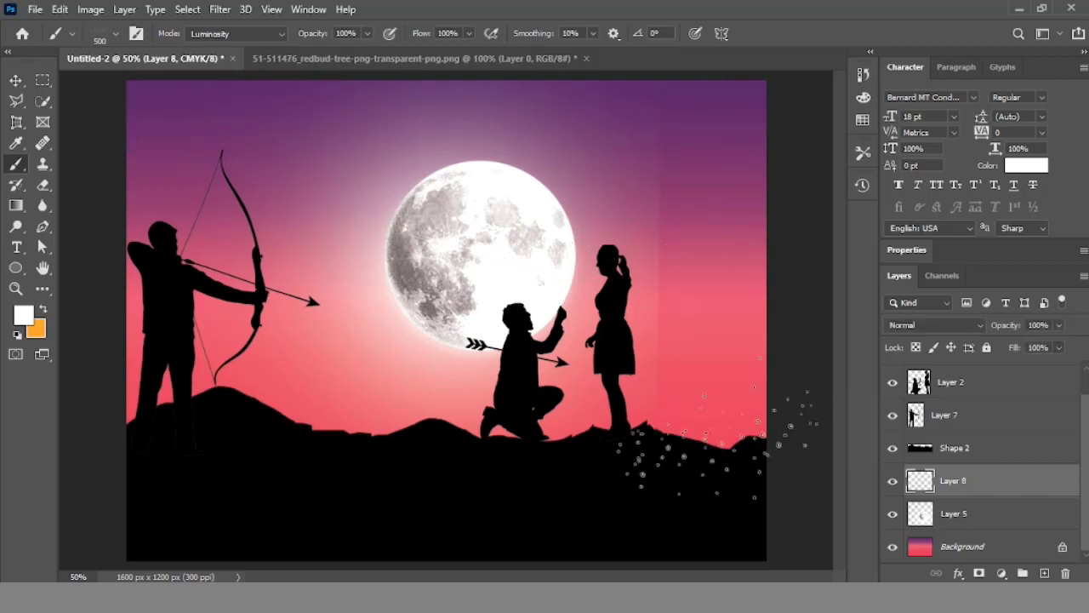
# Step: Stamp white stars at the lower right, along the top, and toward the right edge of the sky
pyautogui.click(717, 444)
pyautogui.rightClick(278, 155)
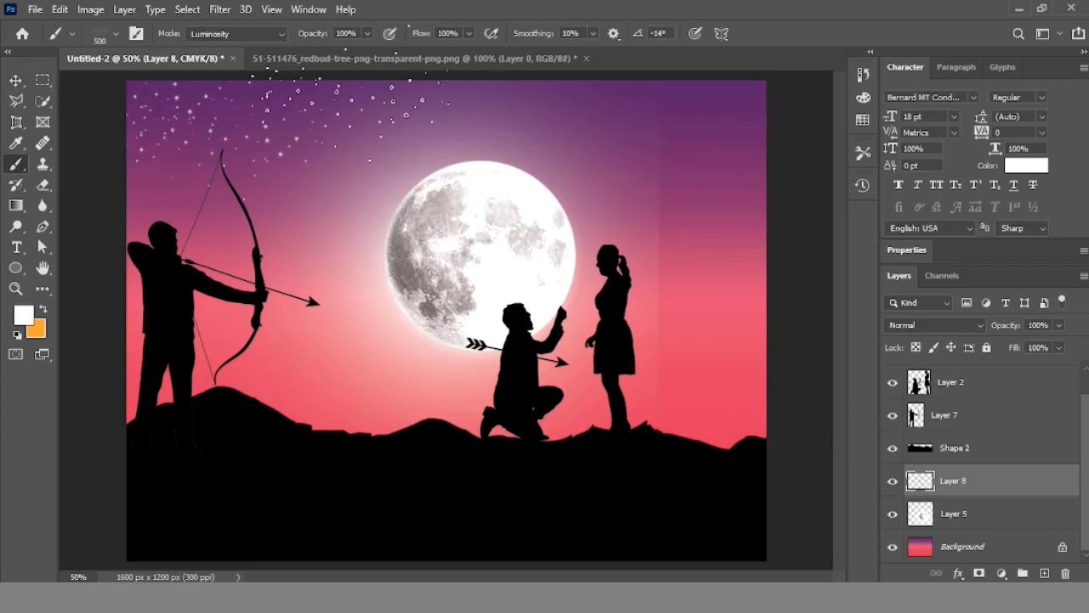
pyautogui.click(349, 80)
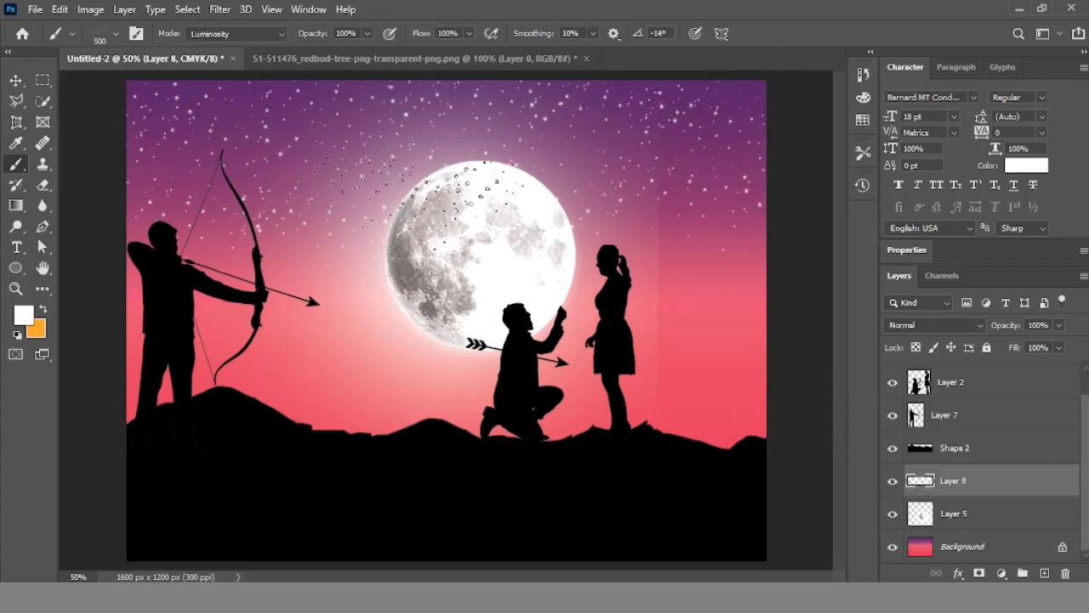
pyautogui.click(795, 196)
pyautogui.click(942, 515)
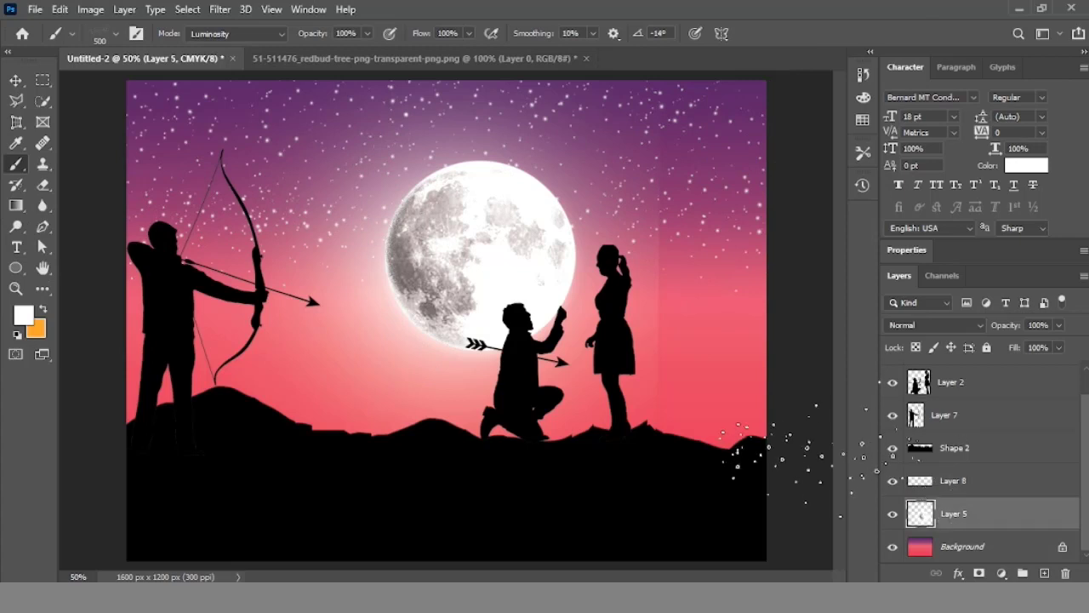
# Step: Nudge the couple's Layer 2 slightly to the right
pyautogui.click(16, 79)
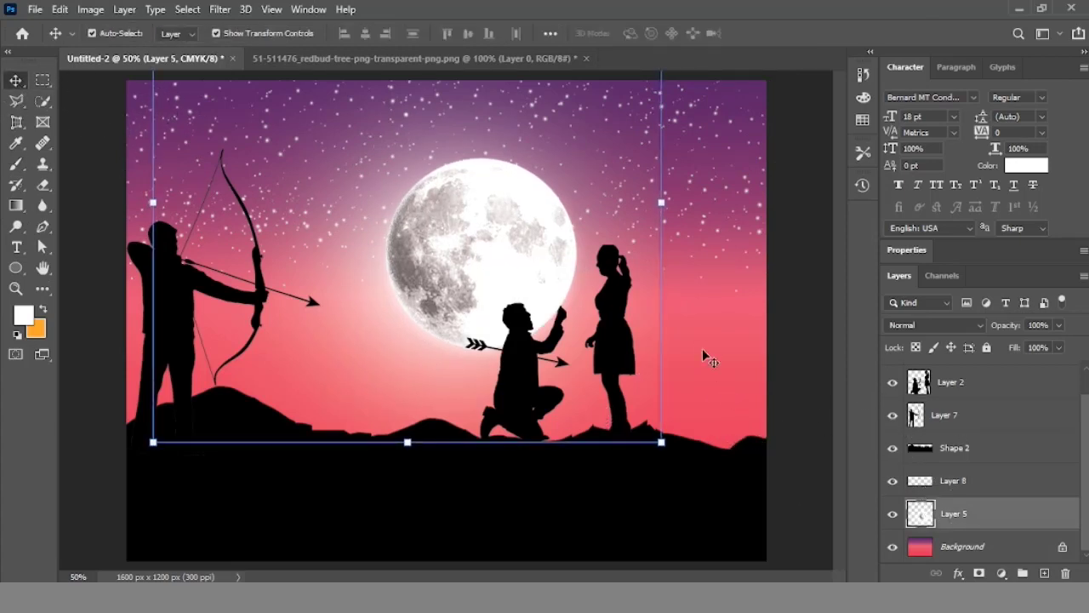
pyautogui.click(951, 417)
pyautogui.click(953, 384)
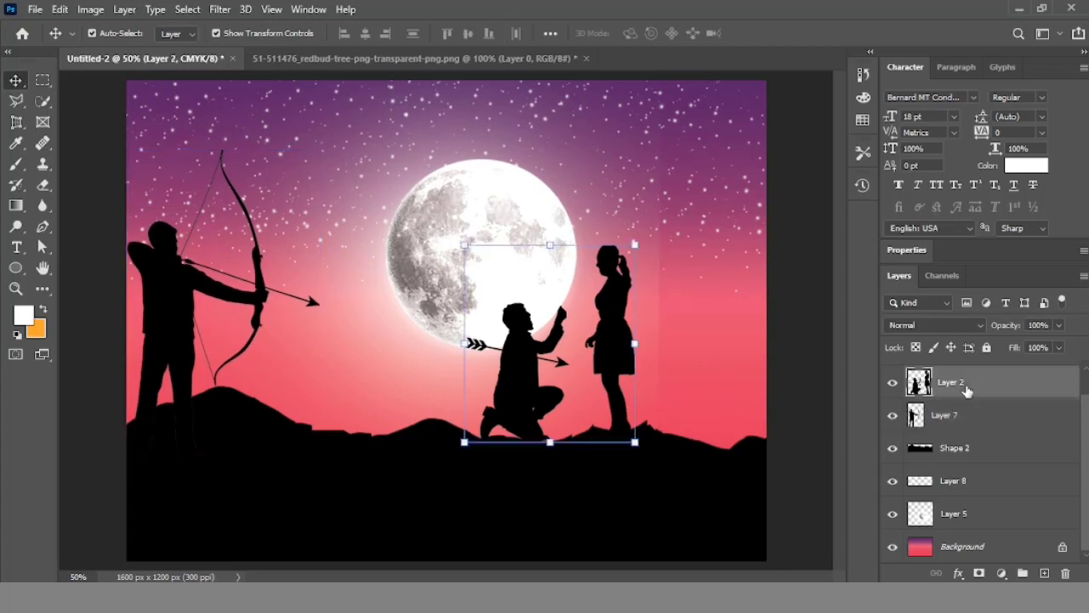
pyautogui.press('Right')
pyautogui.press('Right')
pyautogui.press('Right')
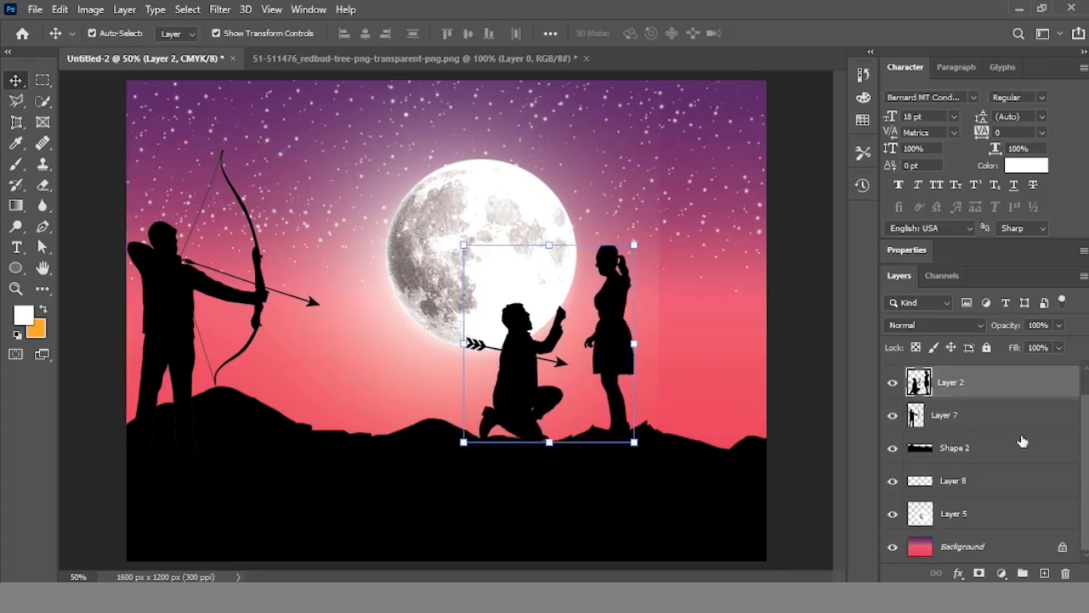
# Step: On a new layer, stamp black grass silhouettes along the ground on both sides of the kneeling man
pyautogui.hotkey('ctrl', 'shift', 'alt', 'n')
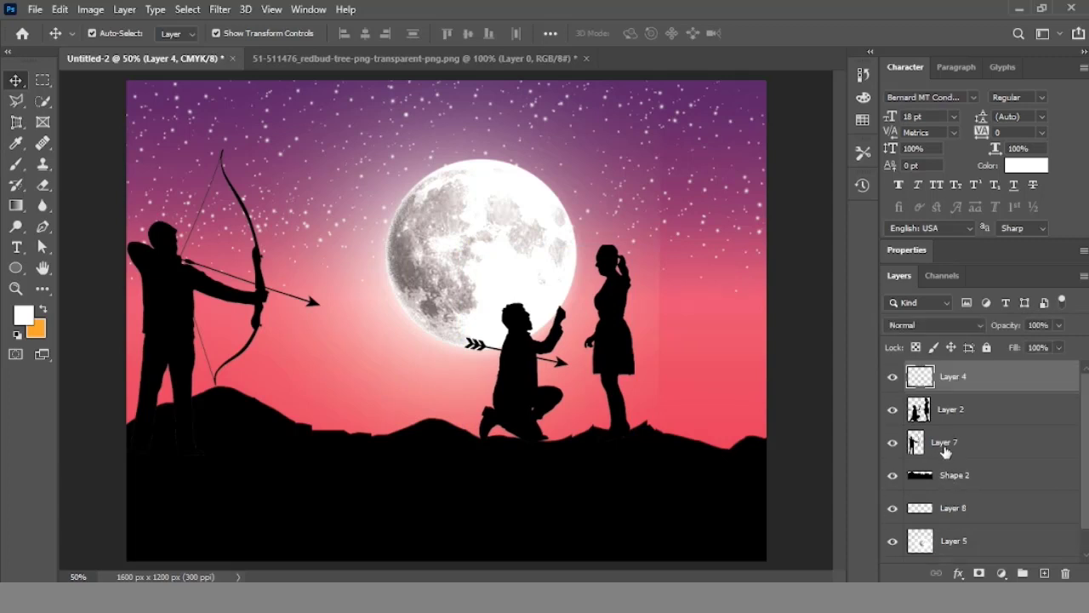
pyautogui.hotkey('ctrl', '-')
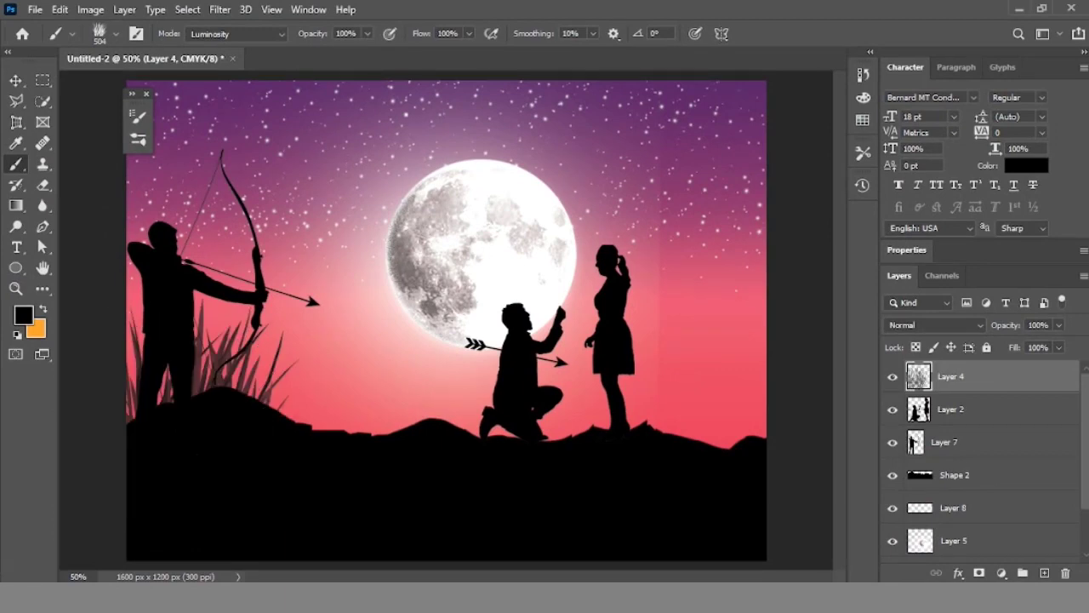
pyautogui.click(578, 502)
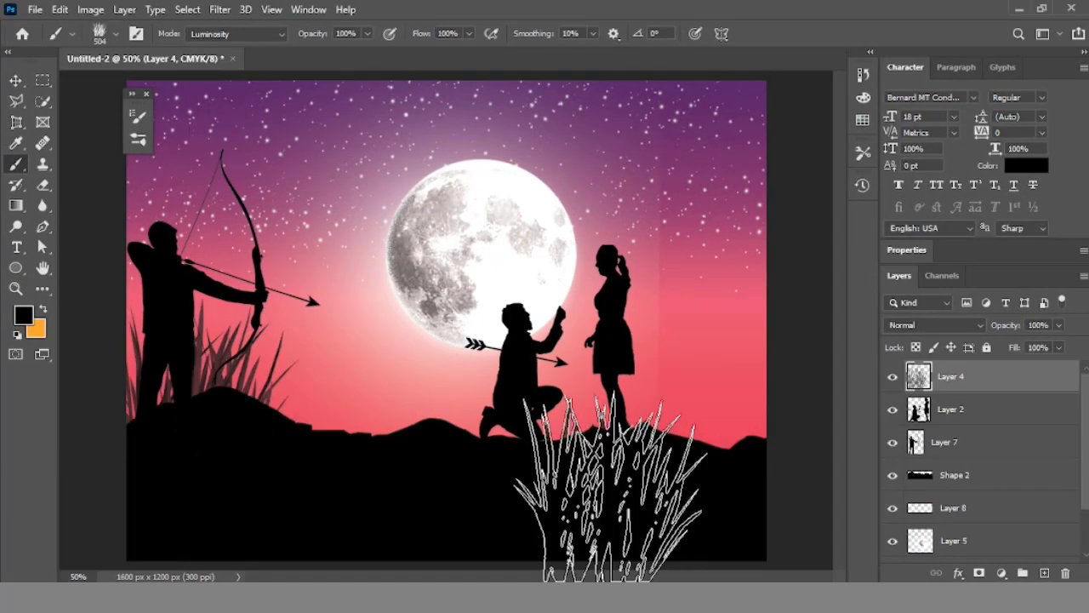
pyautogui.click(382, 502)
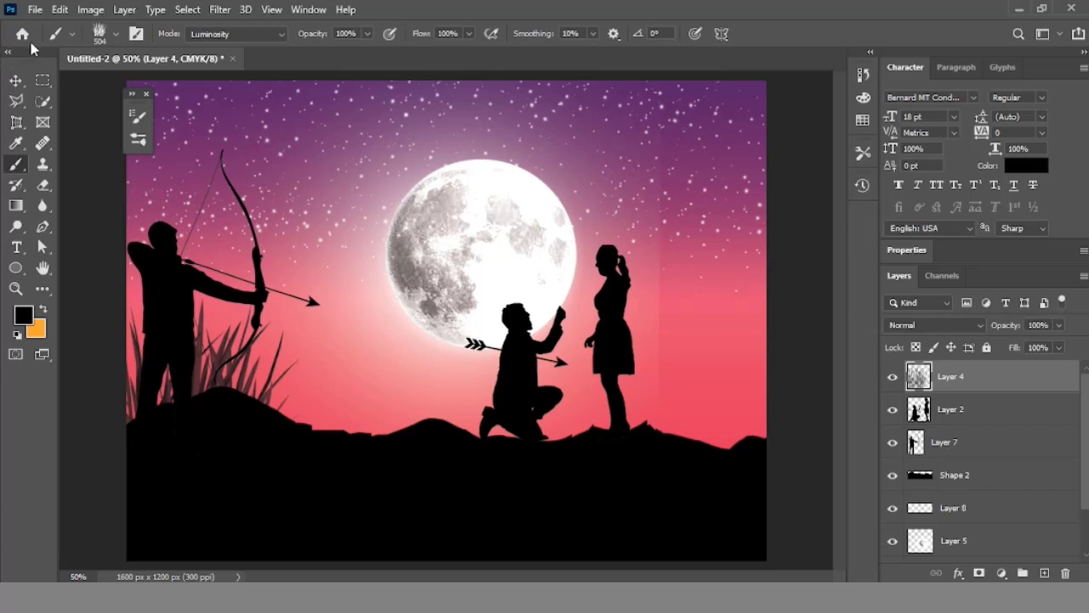
pyautogui.click(146, 95)
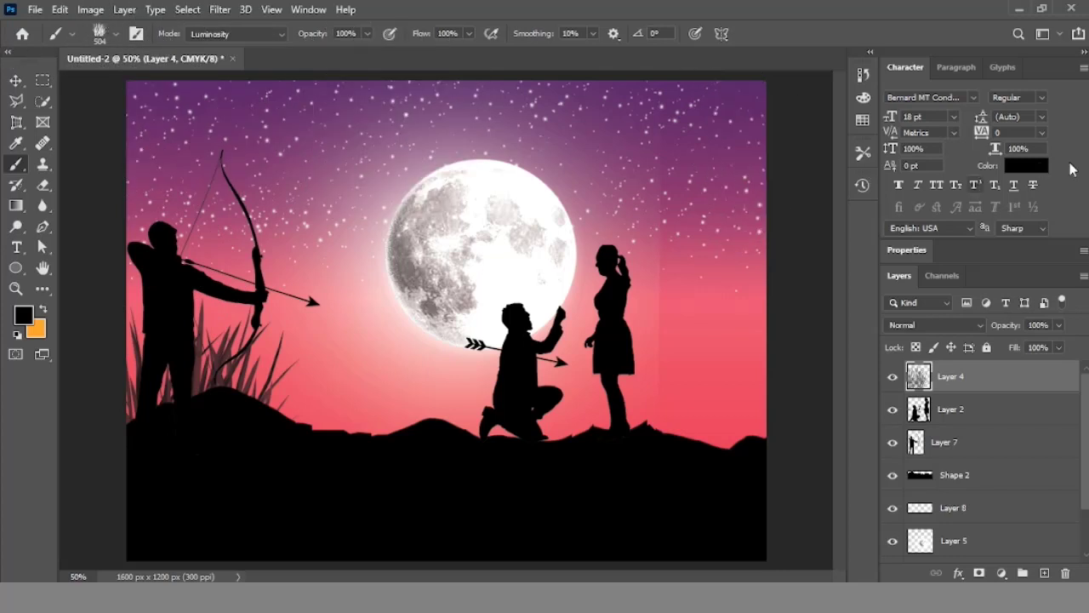